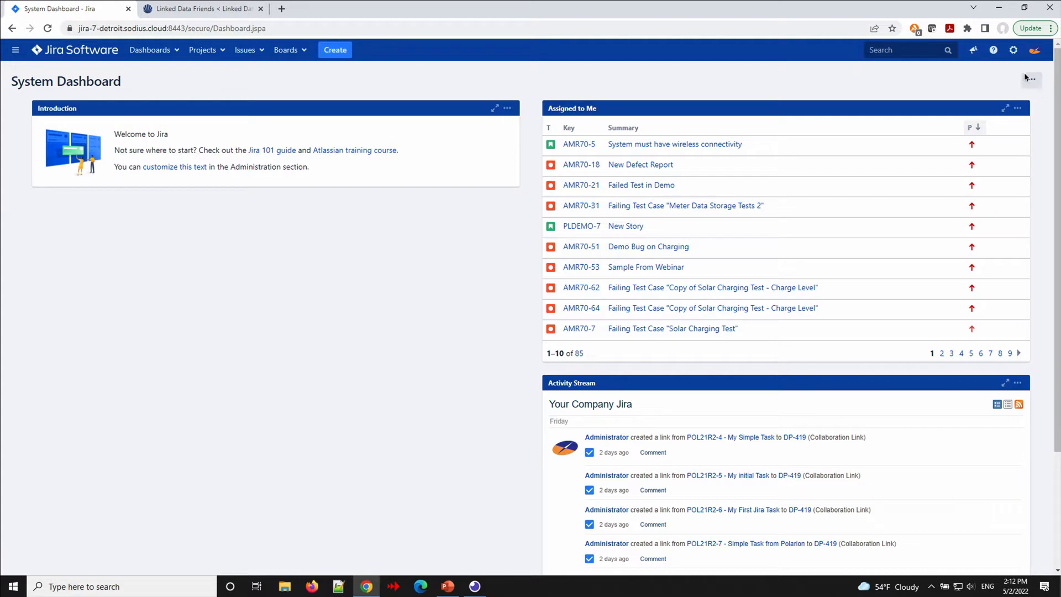
Enter Jira's Add-ons administration, confirming access with the saved admin password.
click(1014, 50)
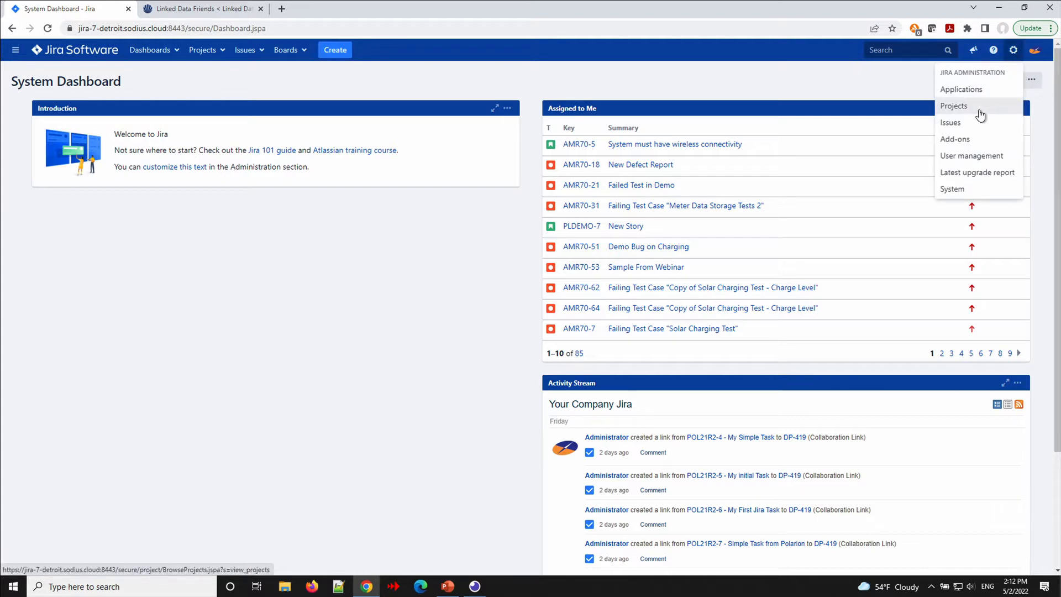
click(973, 139)
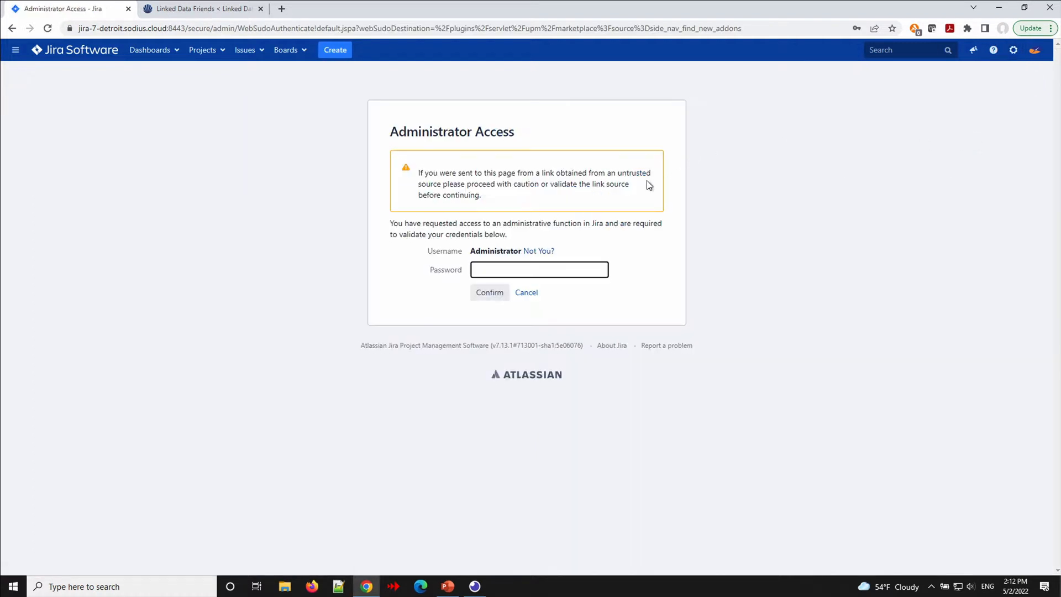
click(563, 275)
click(567, 303)
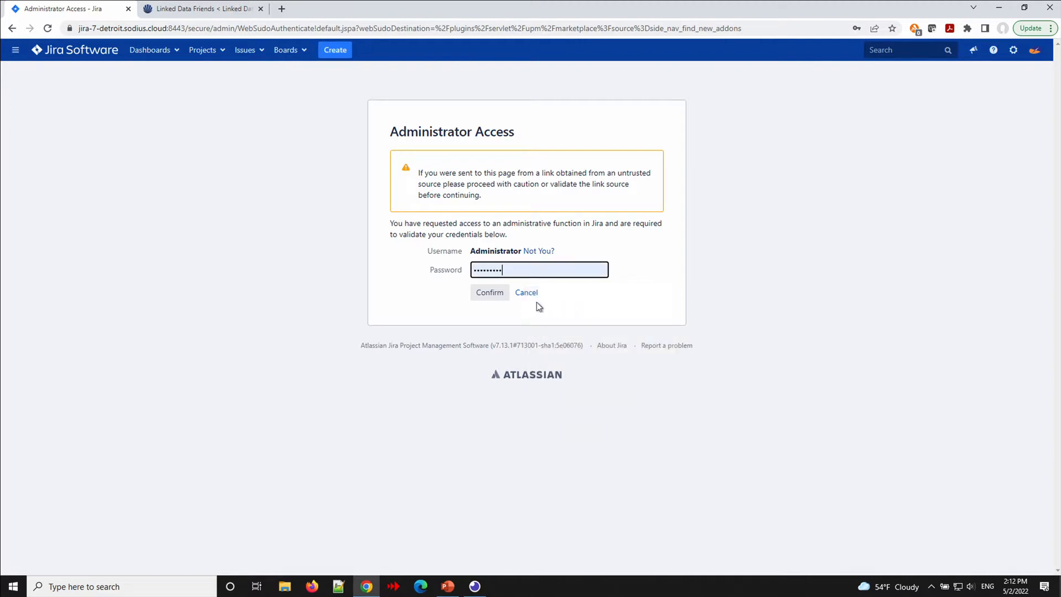
click(490, 292)
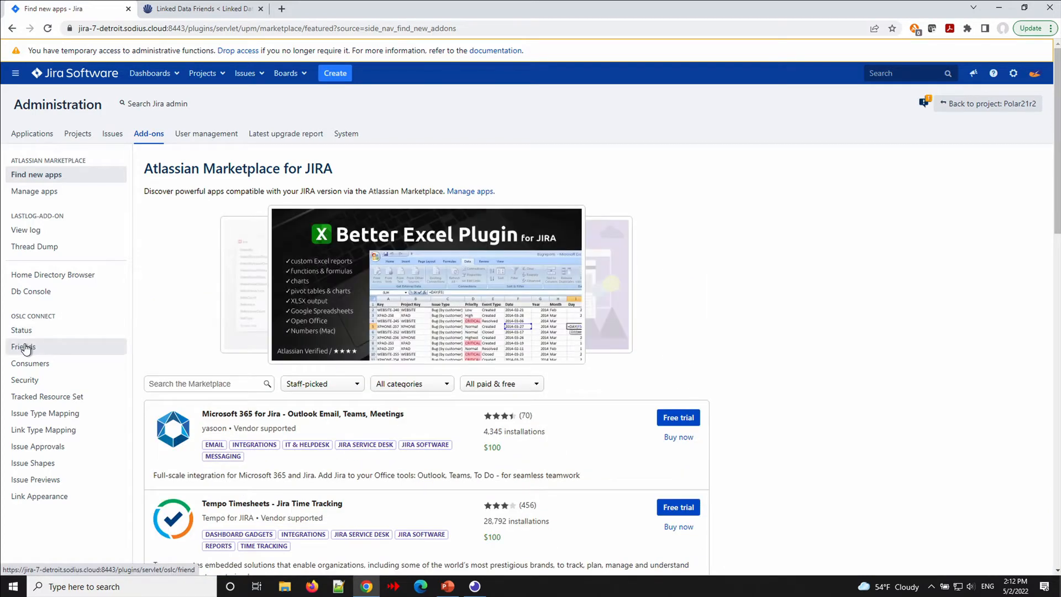
Open the OSLC Connect Friends list and review the 13 registered friends.
click(24, 347)
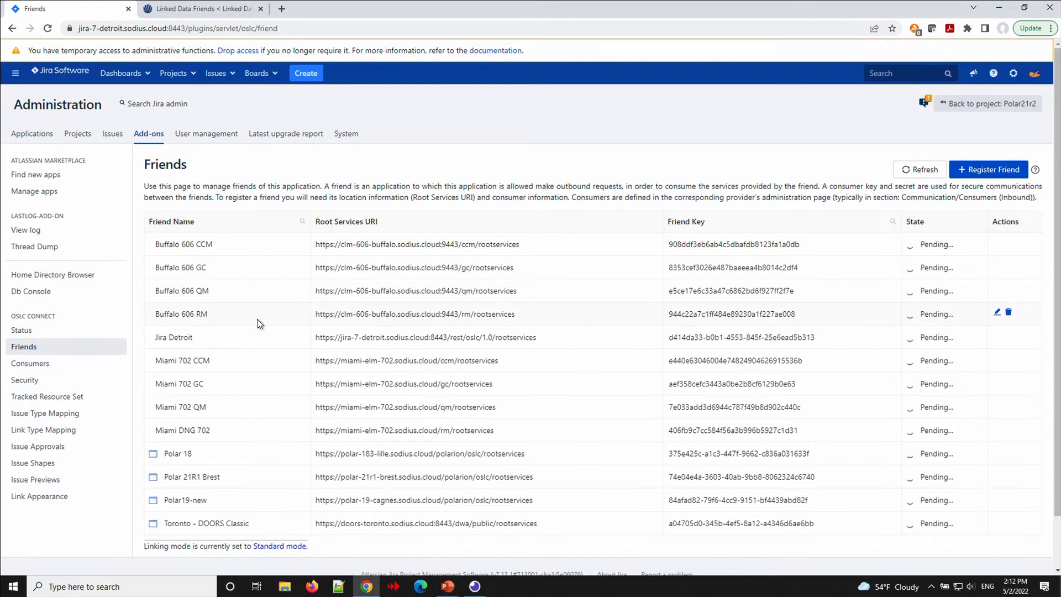
scroll(250, 282, down, 2)
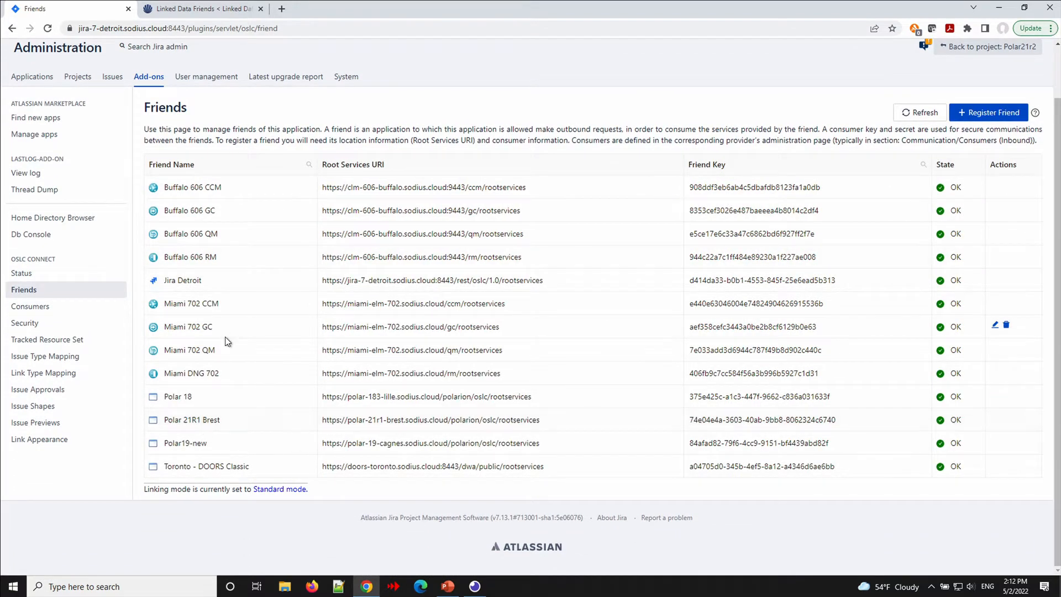
scroll(241, 346, up, 2)
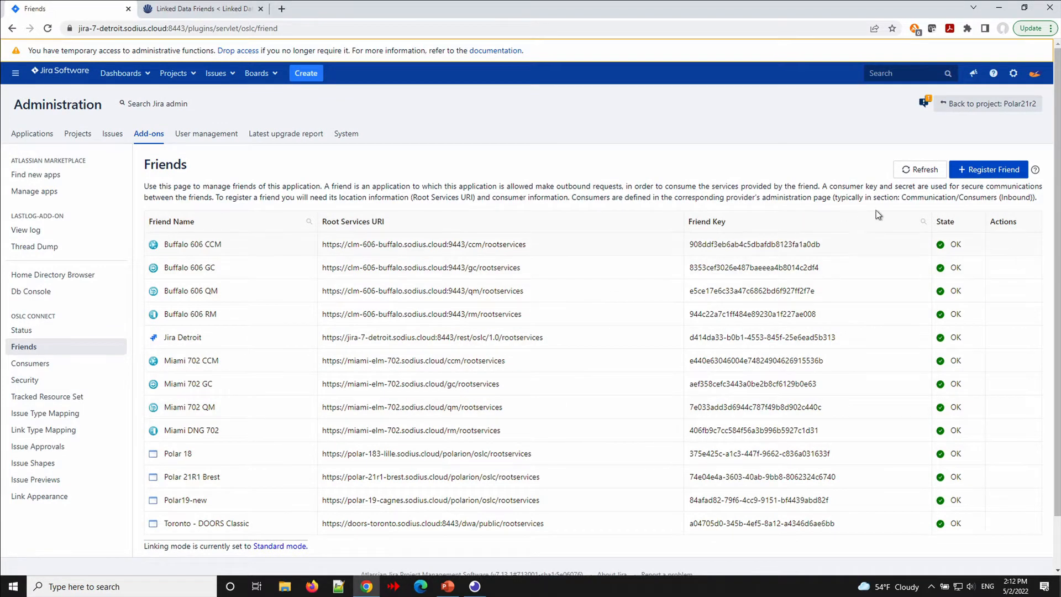
Start a new friend titled Polar21r2 with the pasted Polarion root services URI.
click(995, 172)
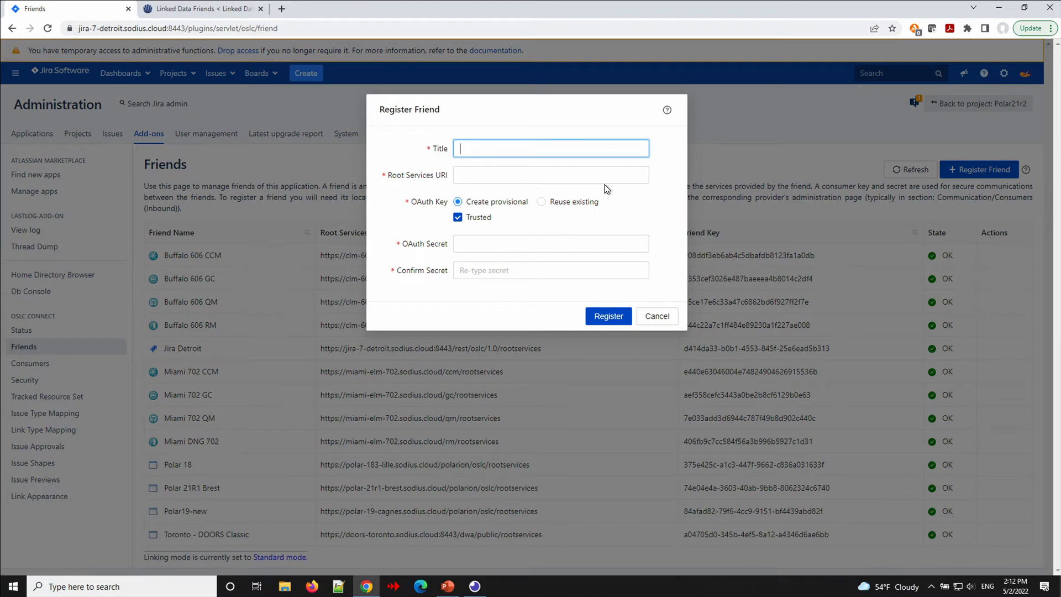
text(Polar21r2)
click(516, 177)
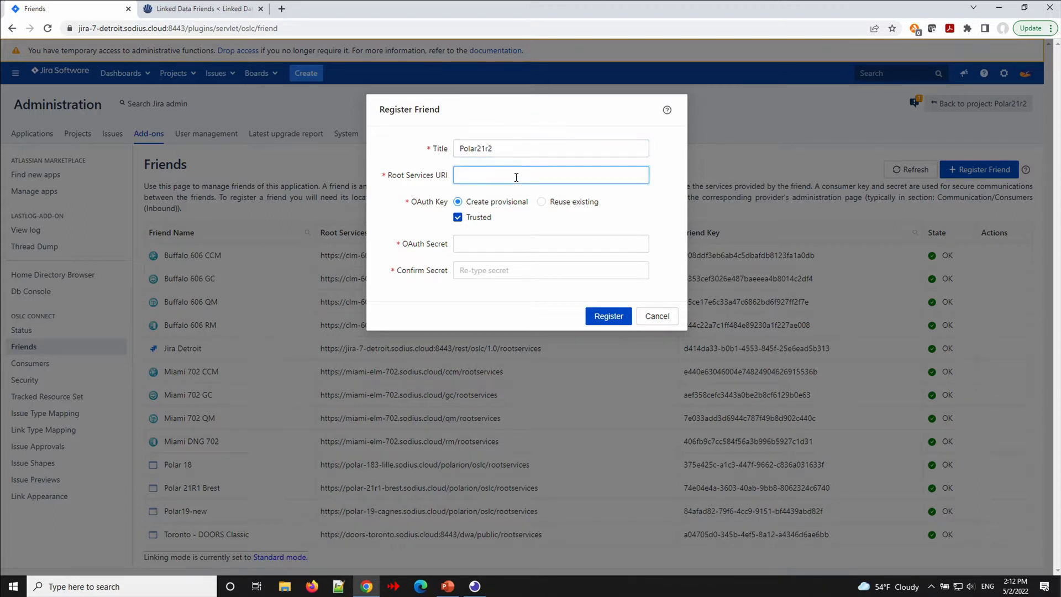
text(https://polarion-21r2.sodius.cloud/polarion/oslc/rootservices)
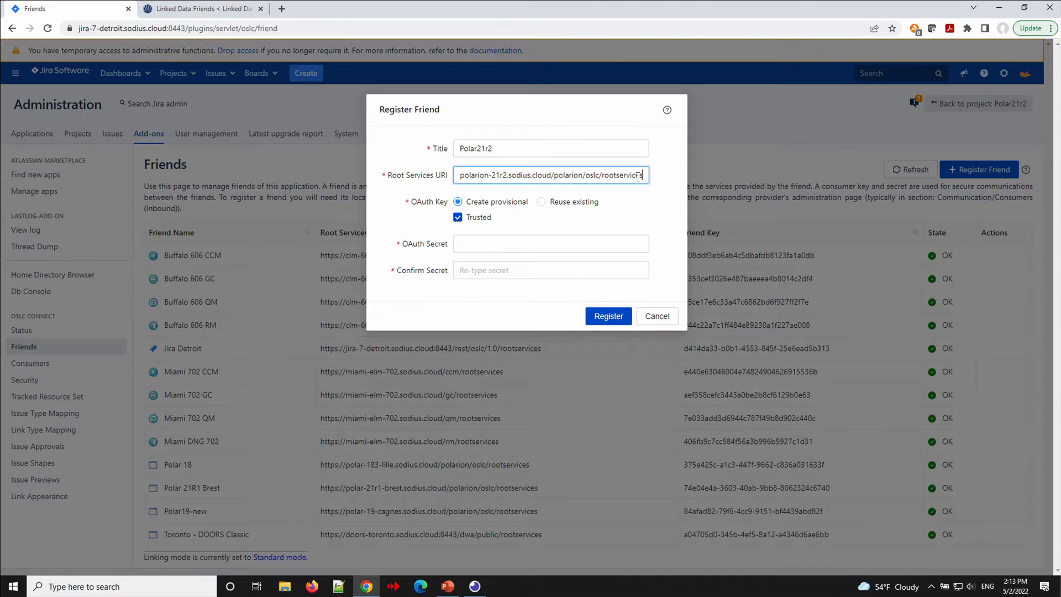
Enter the OAuth secret and confirm it in the second secret field.
click(465, 244)
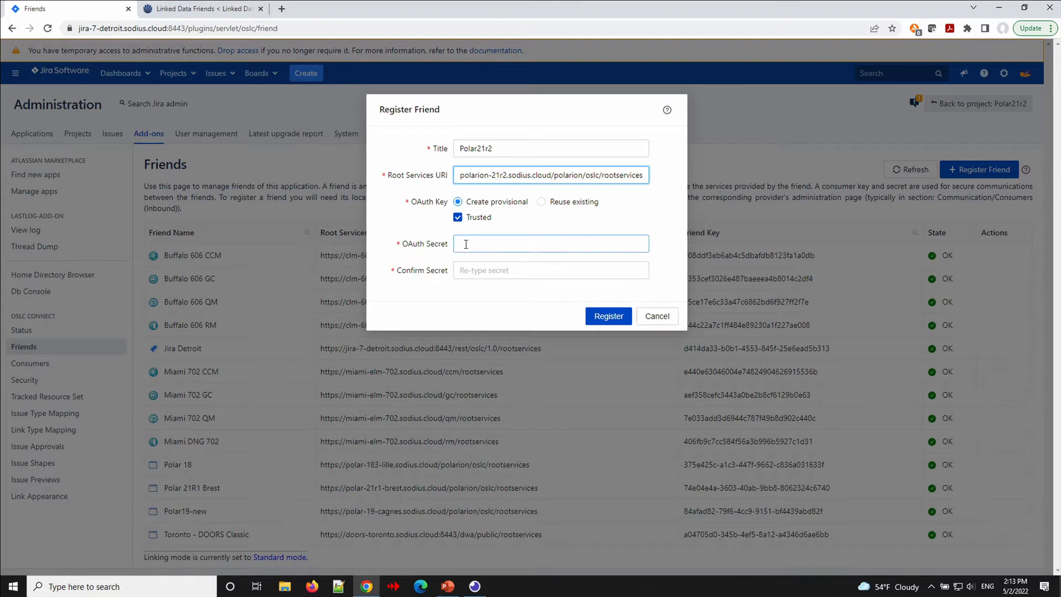
text(p••)
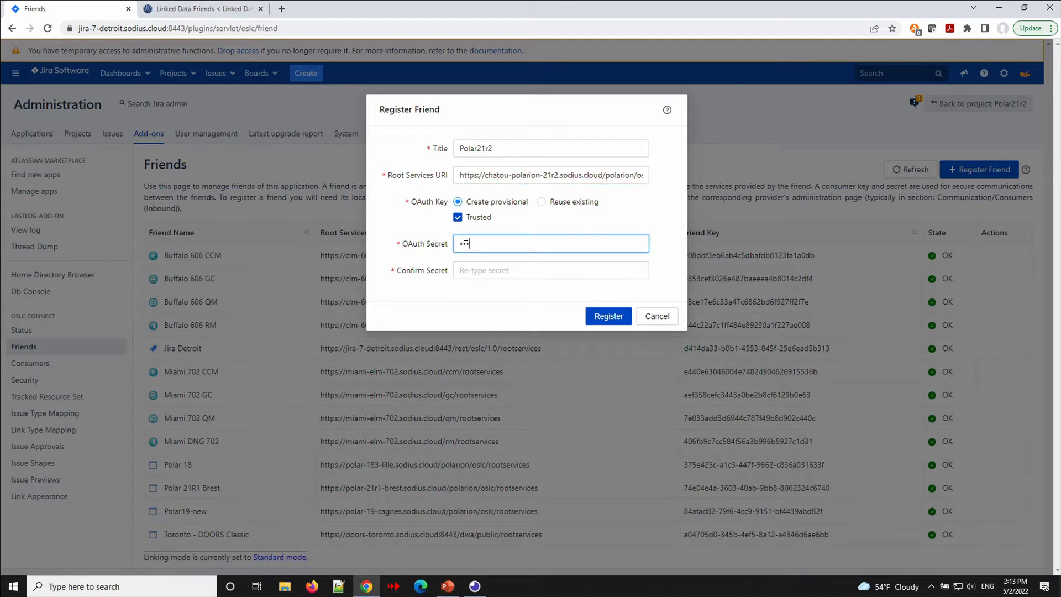
text(•)
key(Tab)
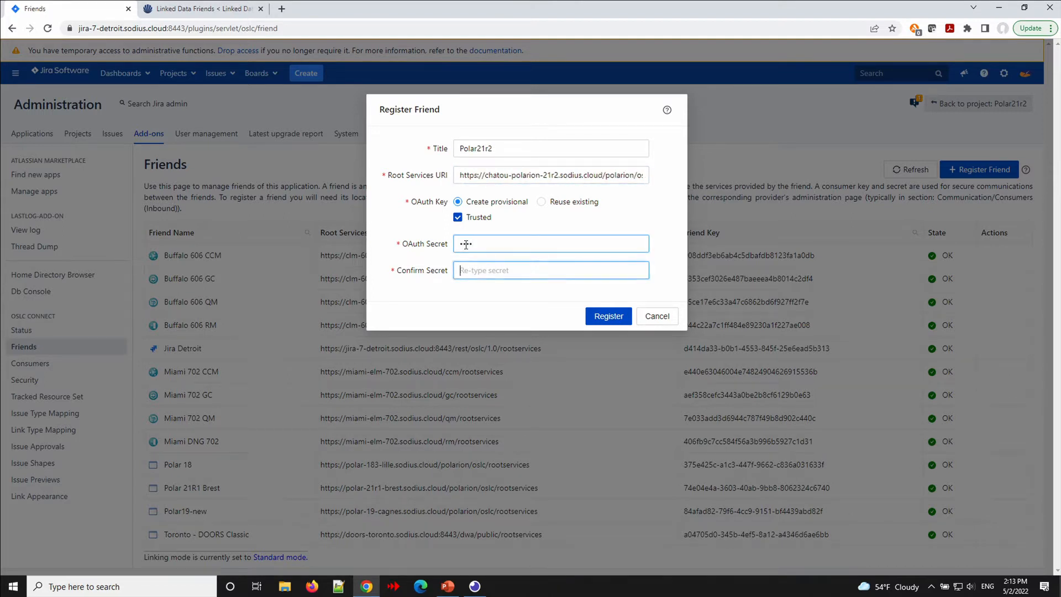
text(••••)
Submit the Polar21r2 registration and log in to Polarion as admin to grant the provisional key.
click(616, 314)
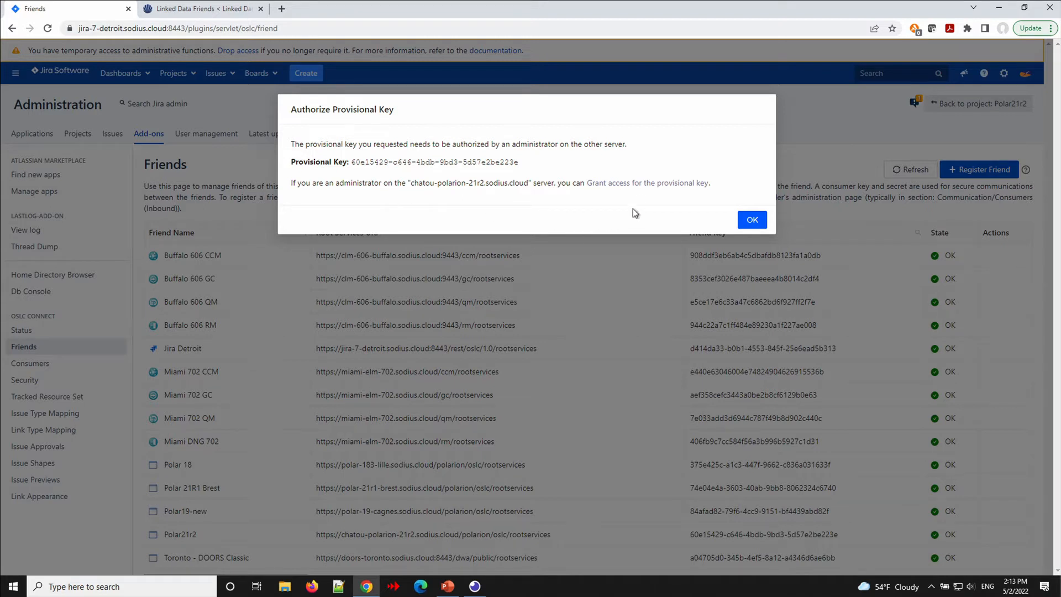
click(630, 191)
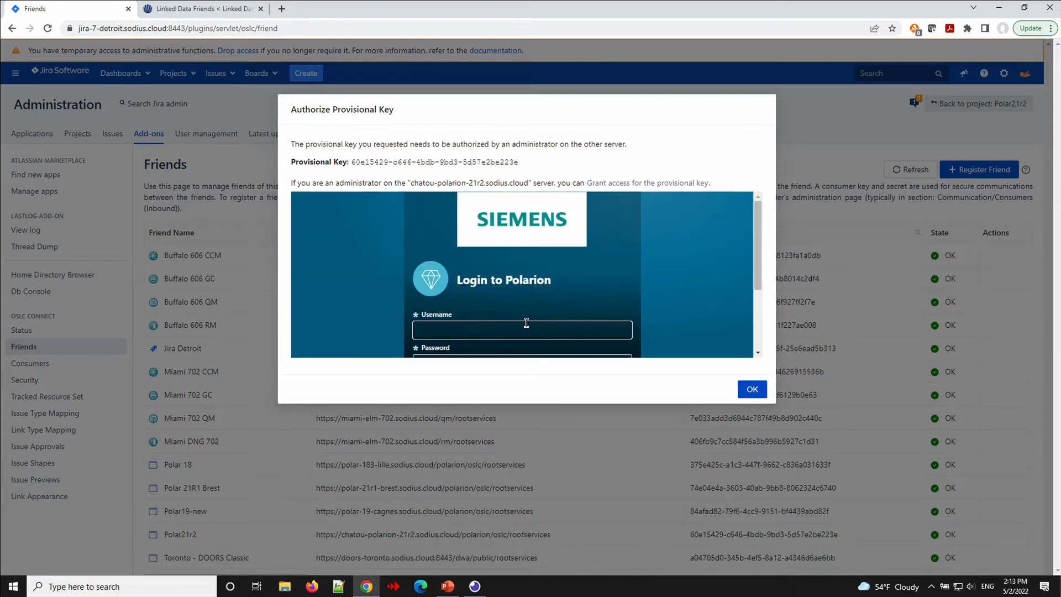
text(admina)
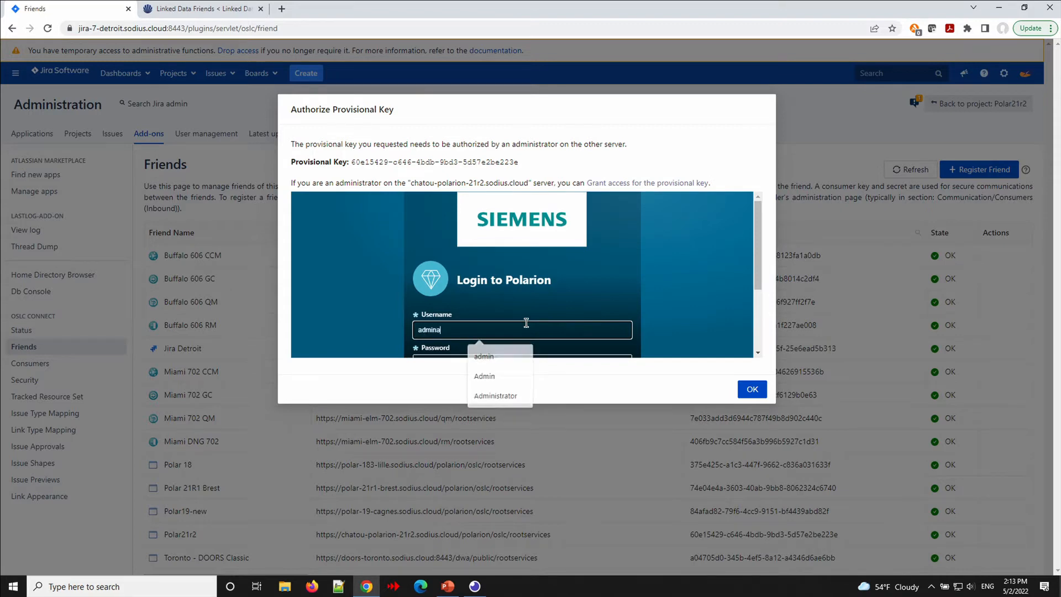
key(Tab)
click(526, 323)
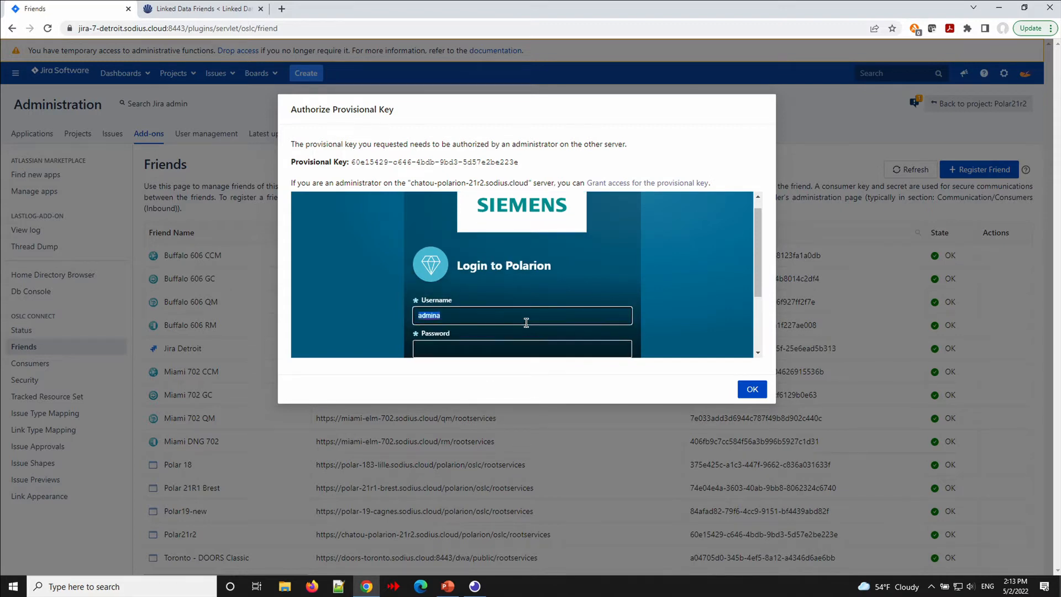
key(BackSpace)
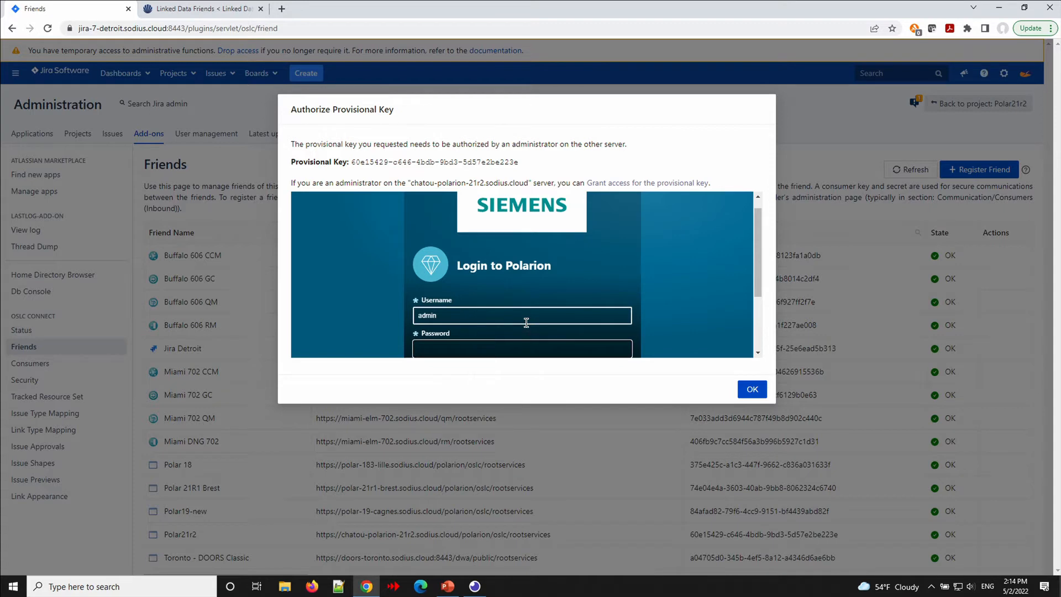
text(•••••)
scroll(526, 323, down, 2)
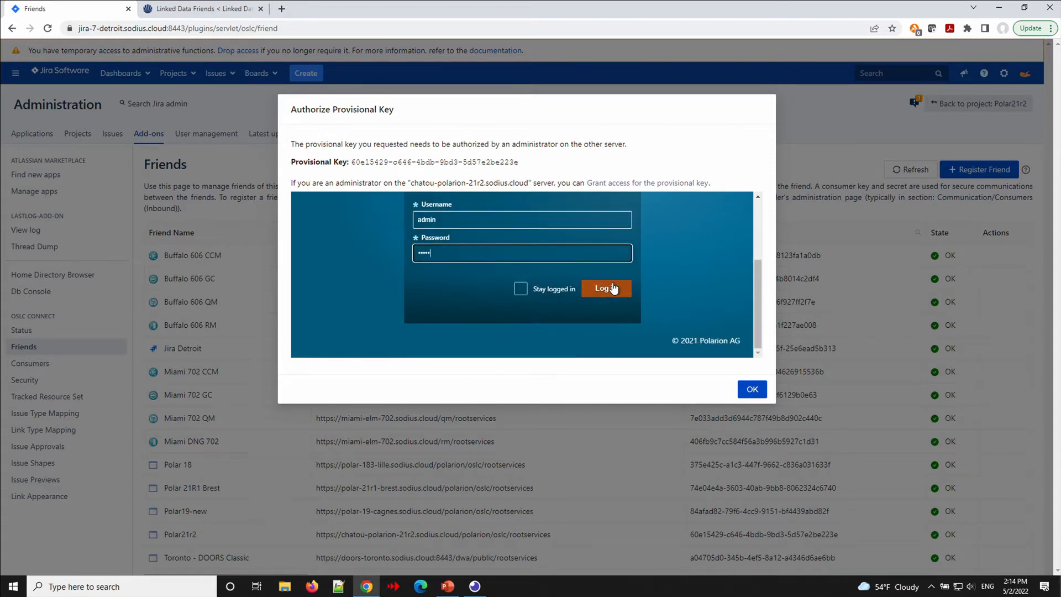
click(624, 287)
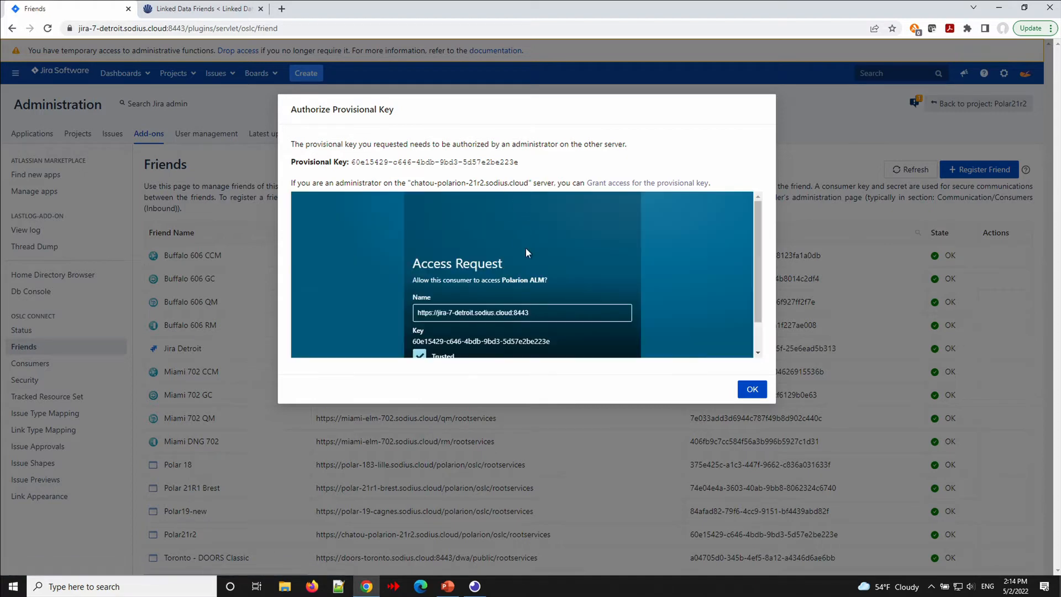
Allow the Jira consumer's access request in Polarion and close the key authorization.
scroll(540, 287, down, 1)
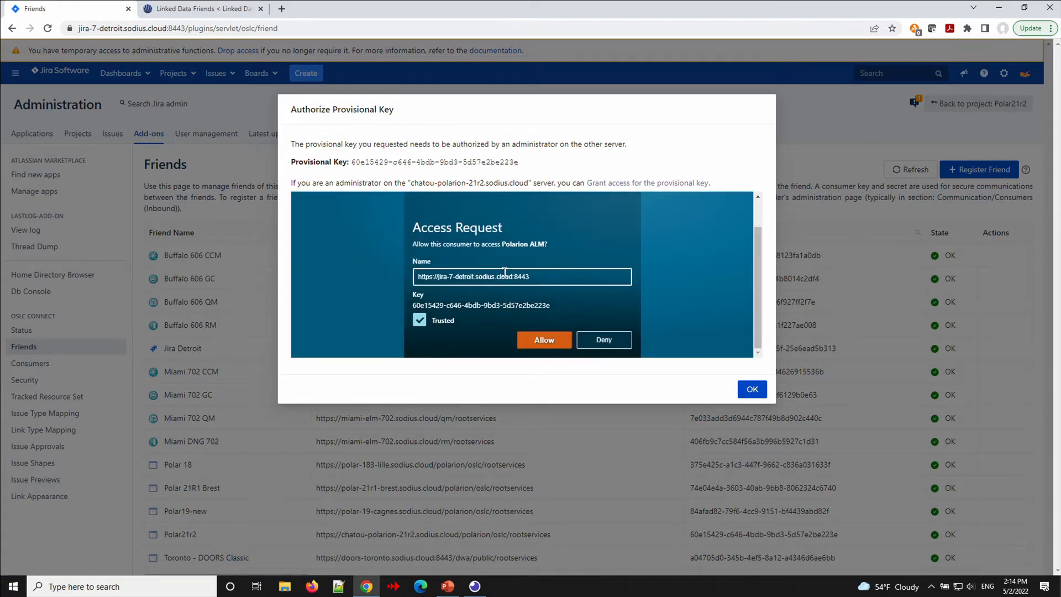
click(543, 340)
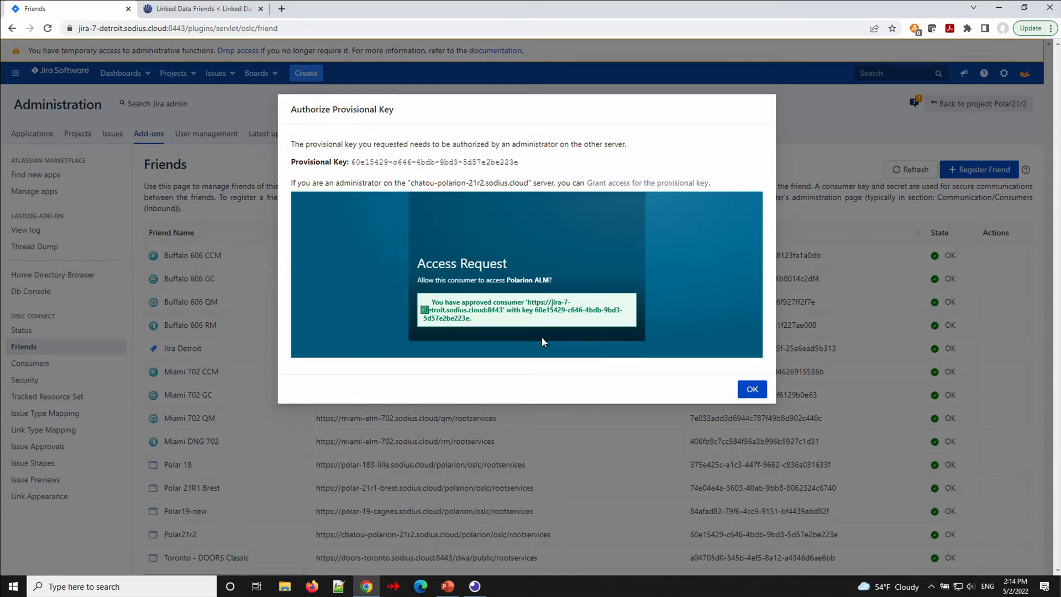
click(752, 389)
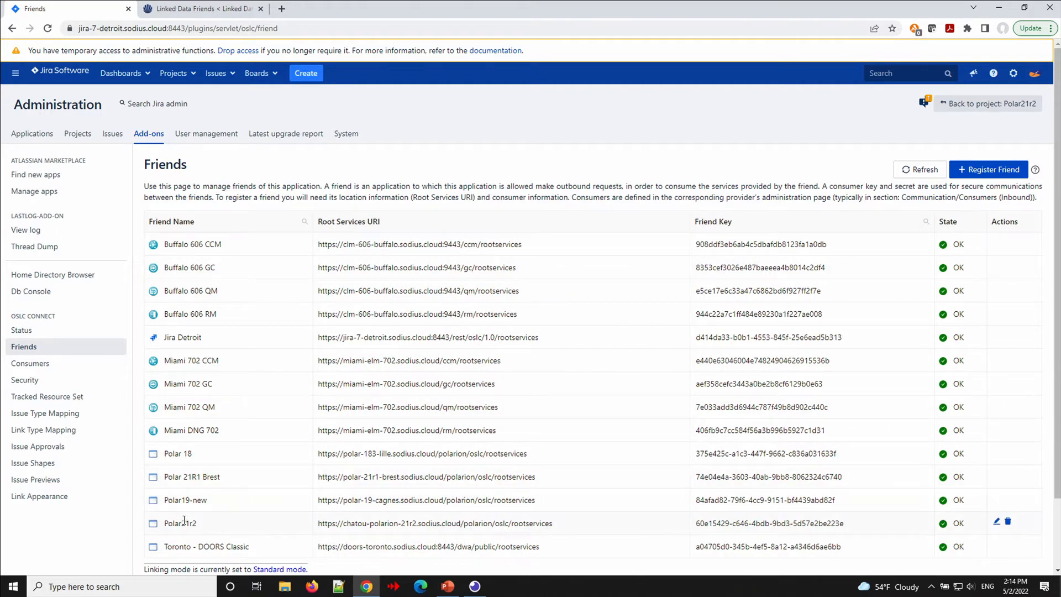
Check that Polar21r2 shows State OK in the Friends list.
mouse_move(945, 526)
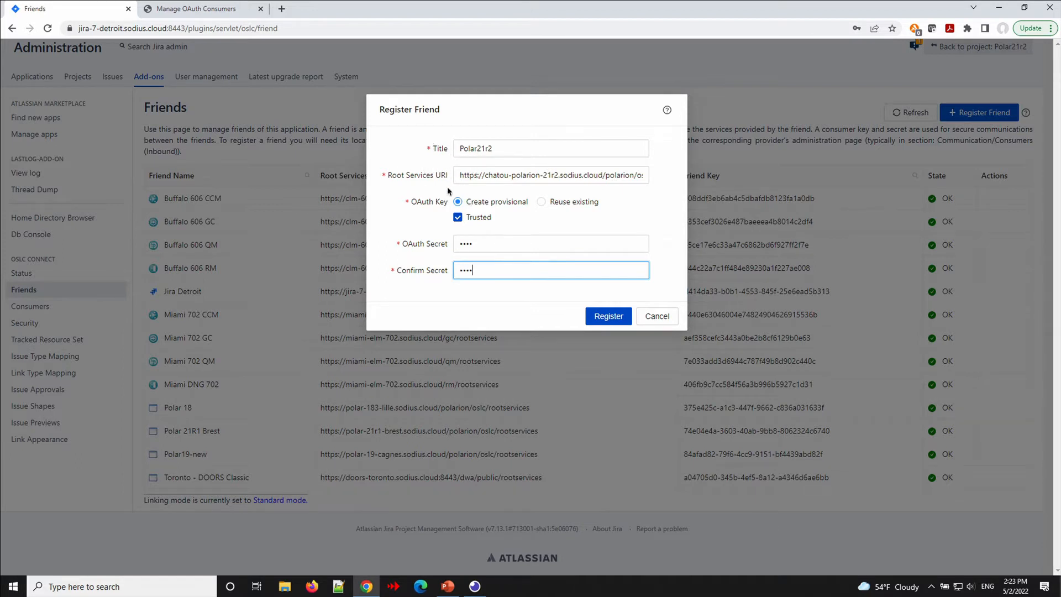
Re-register Polar21r2, copy its new provisional key, and go to Polarion's Manage OAuth Consumers page.
click(608, 320)
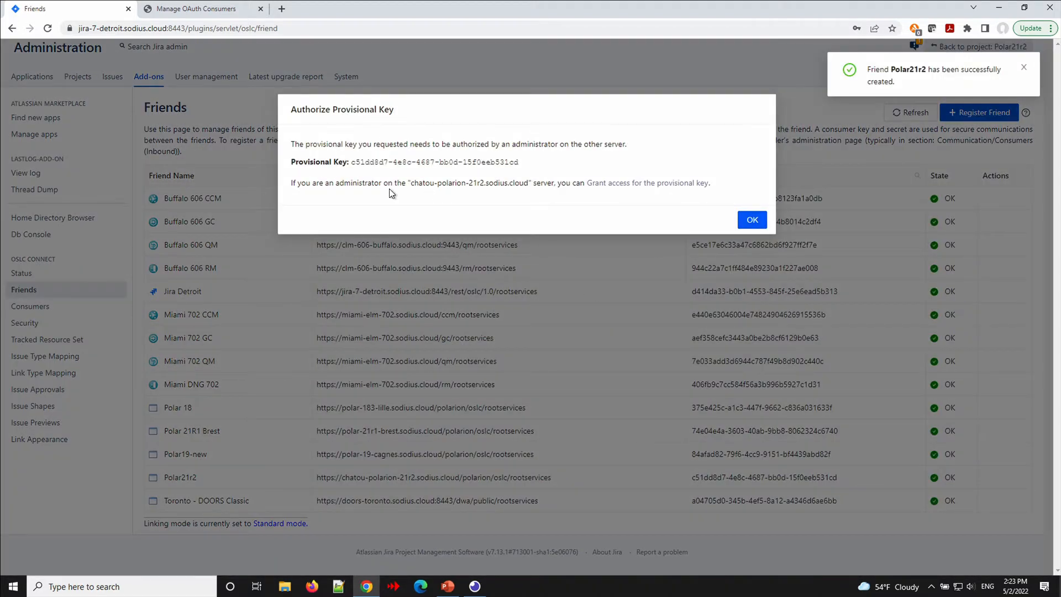
drag(351, 164, 519, 167)
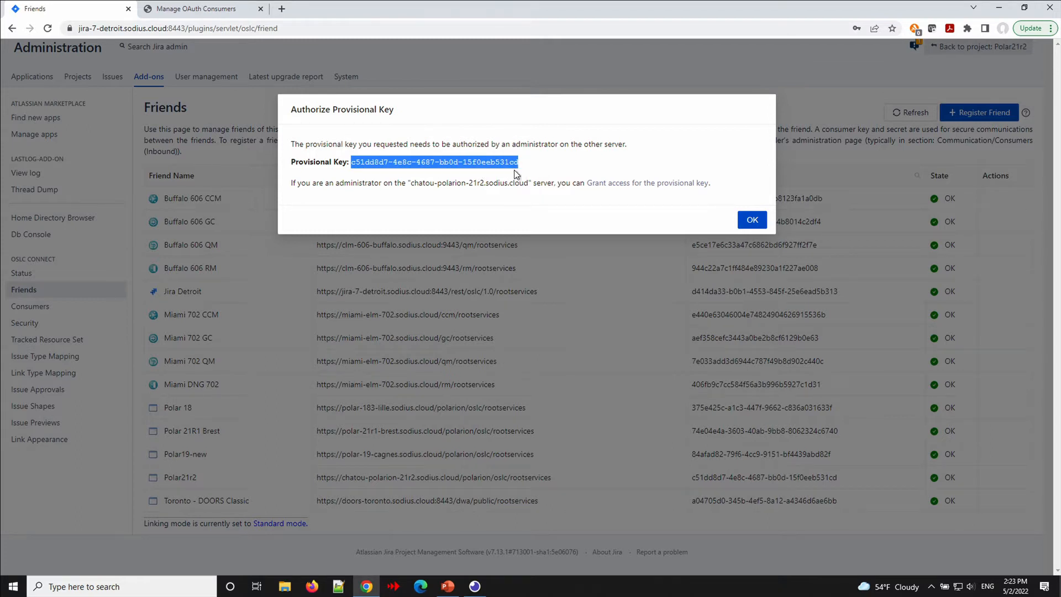
click(544, 168)
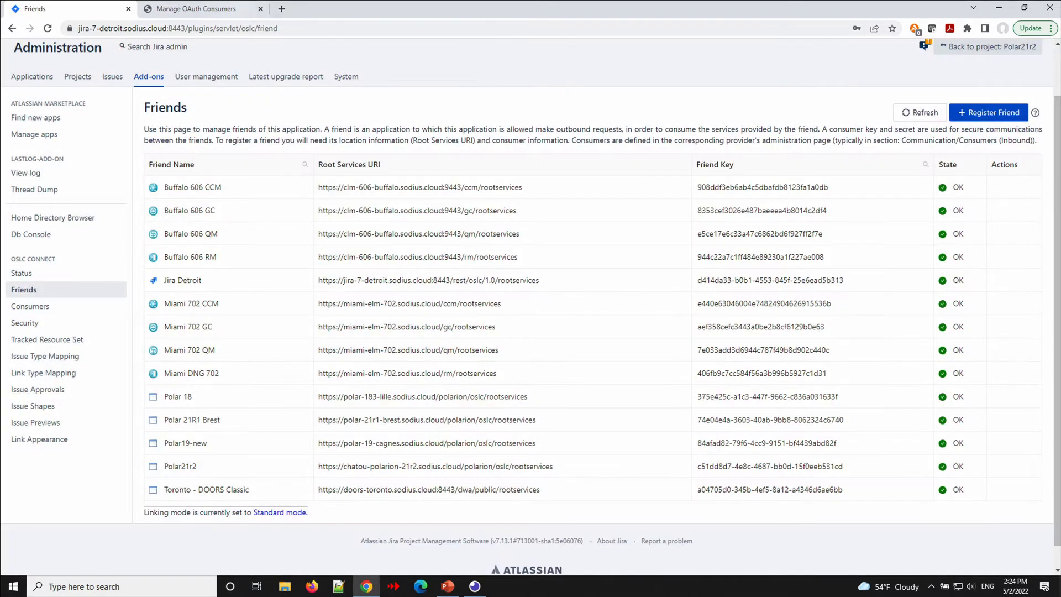
click(190, 9)
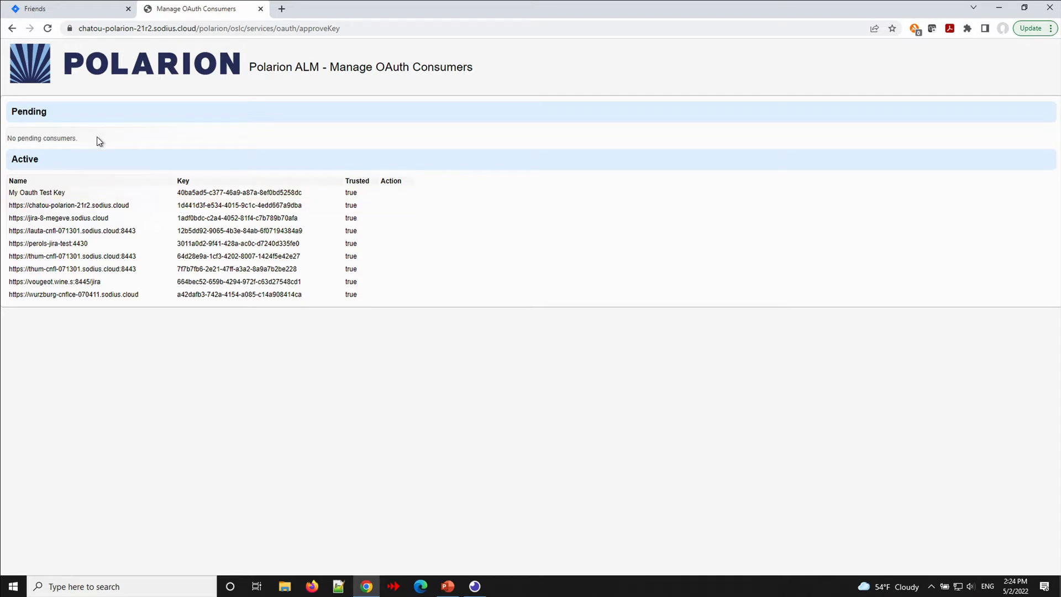
Reload the OAuth consumers, approve the pending jira-7-detroit consumer, and return to Jira Friends.
click(47, 29)
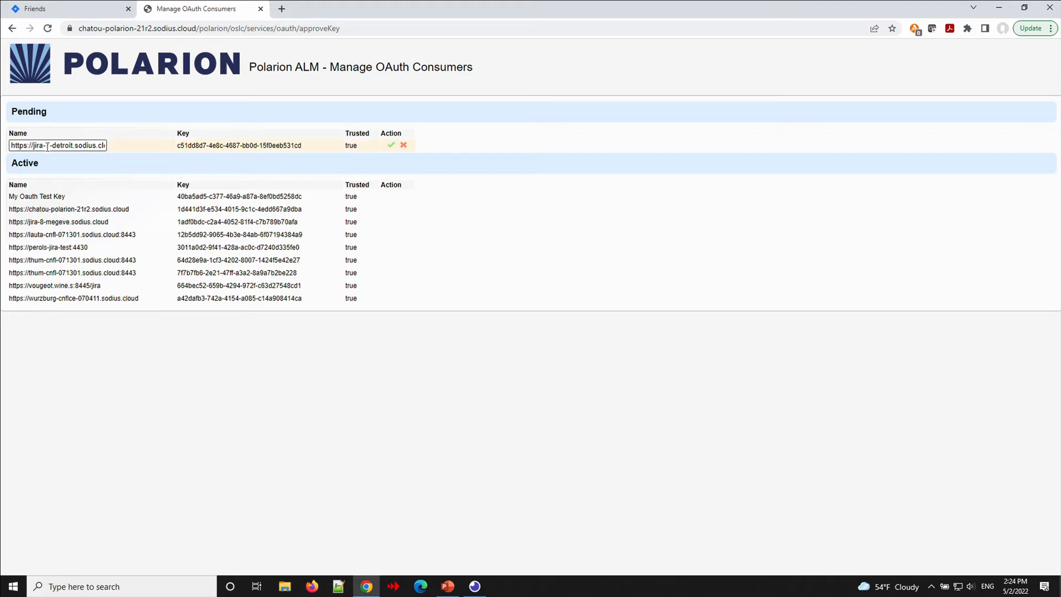
click(389, 145)
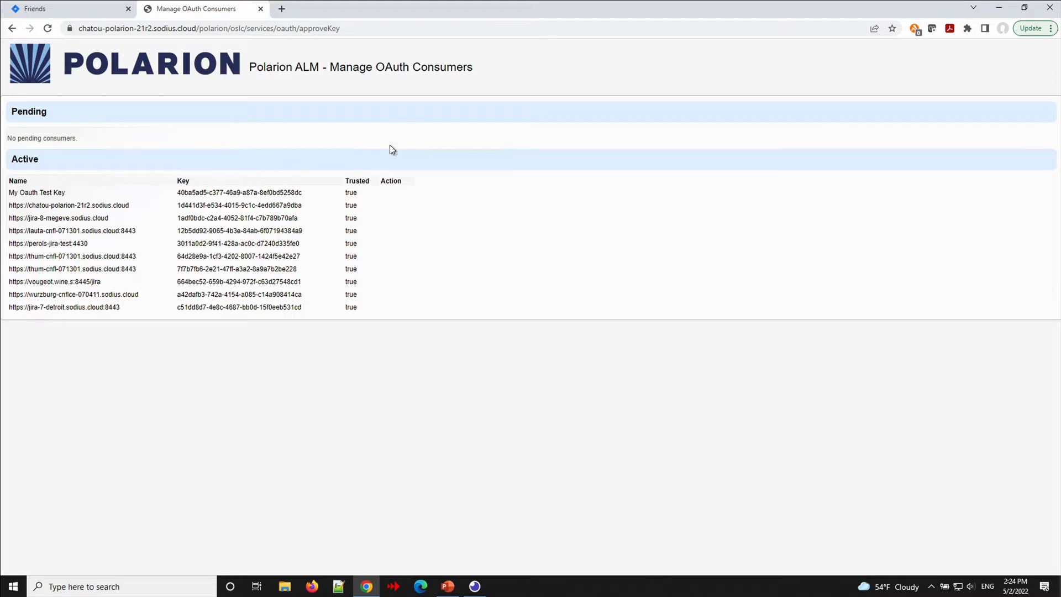
click(84, 12)
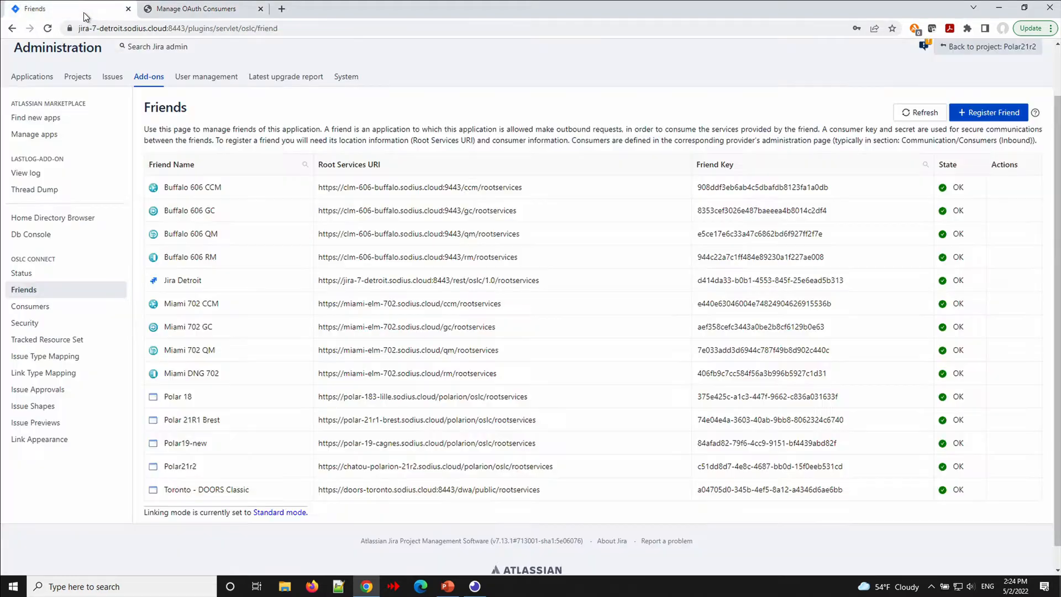
click(916, 113)
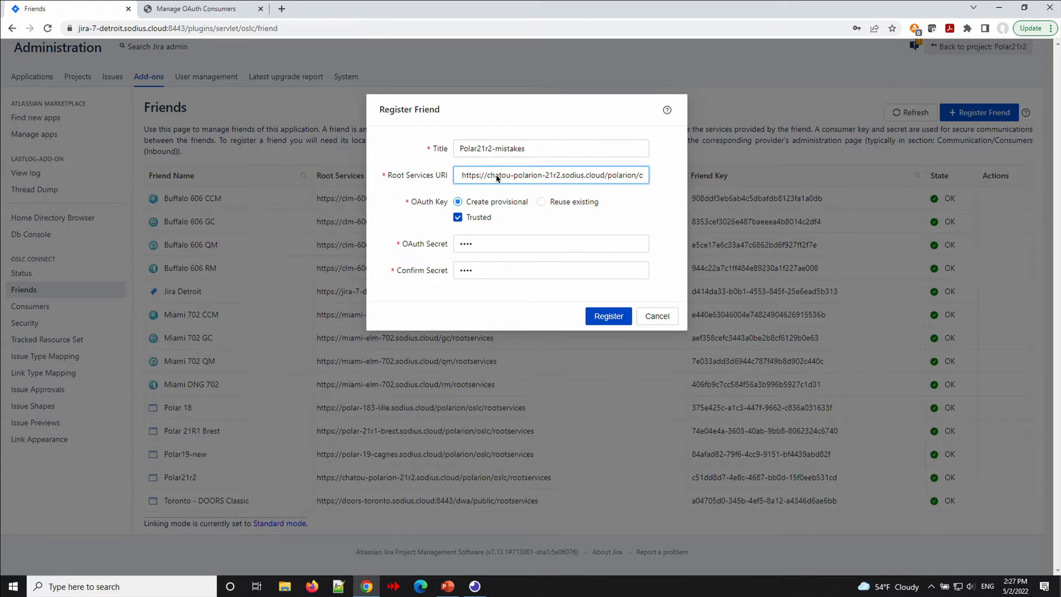
Remove the stray character before https in the Root Services URI after an invalid scheme error.
click(463, 175)
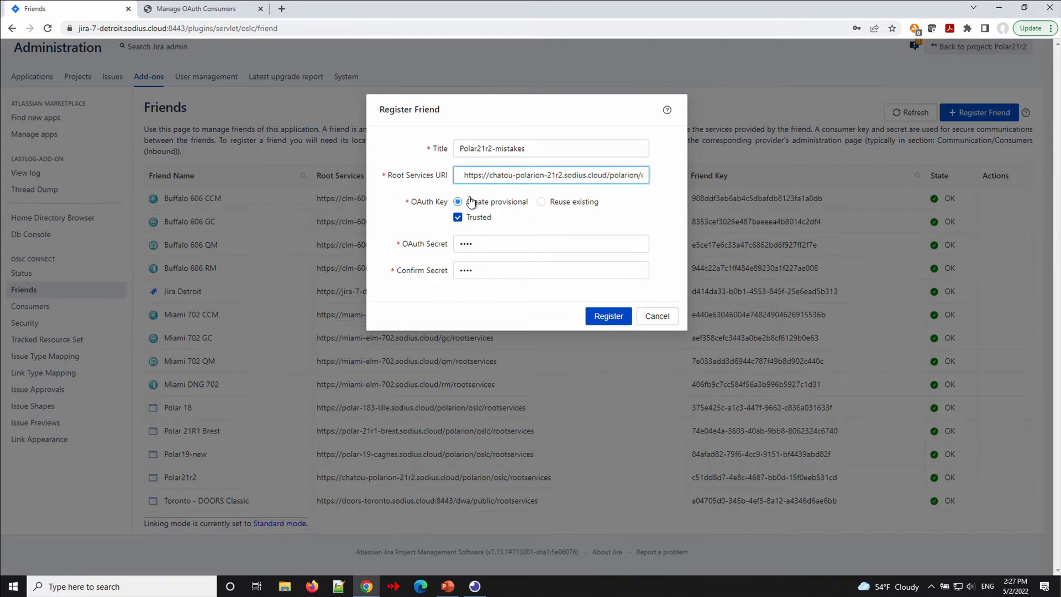
click(604, 316)
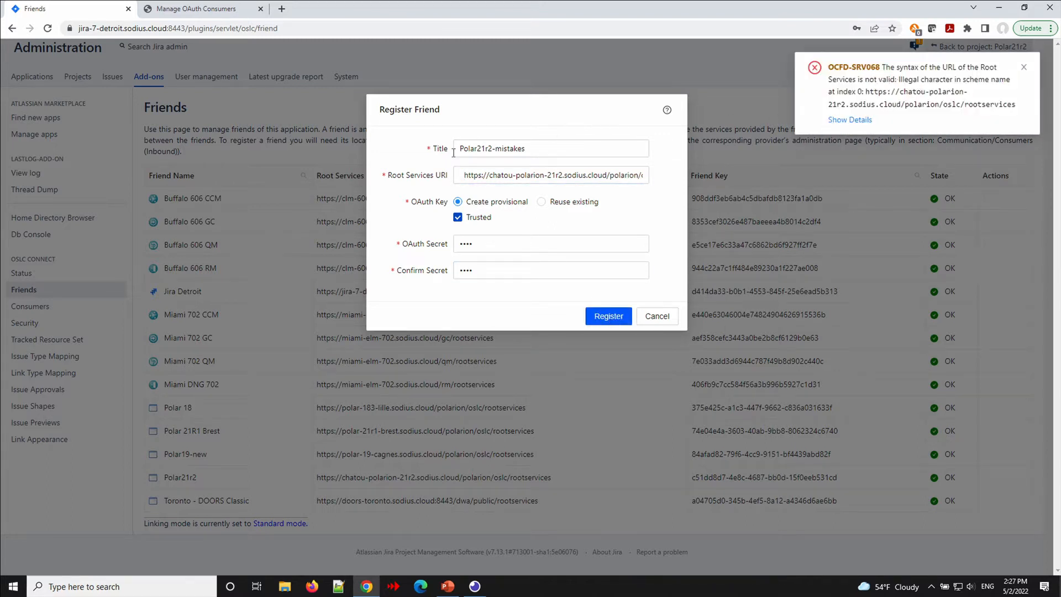
click(465, 175)
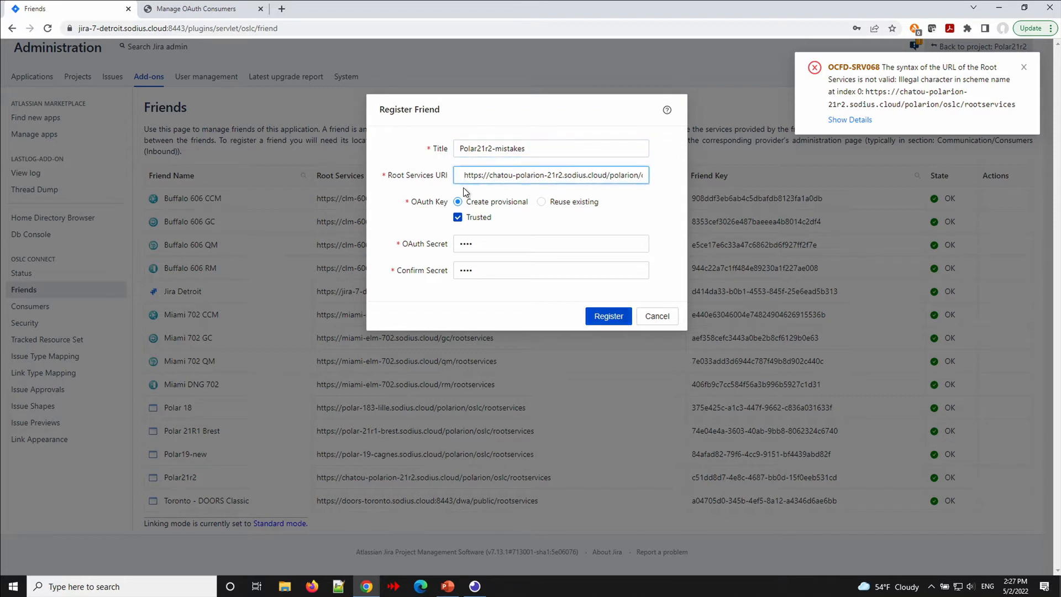
key(BackSpace)
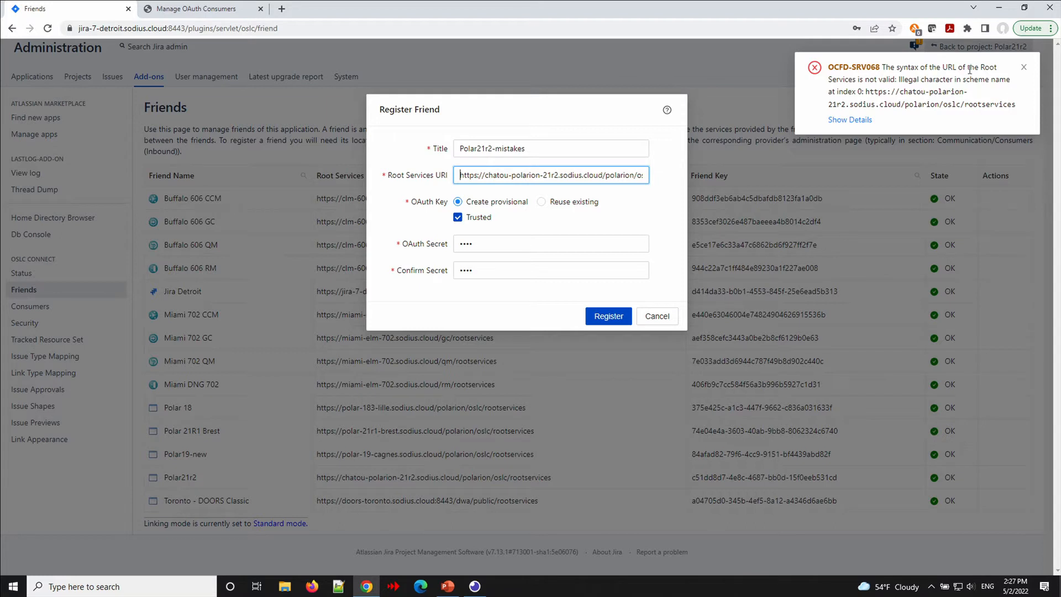
click(1024, 70)
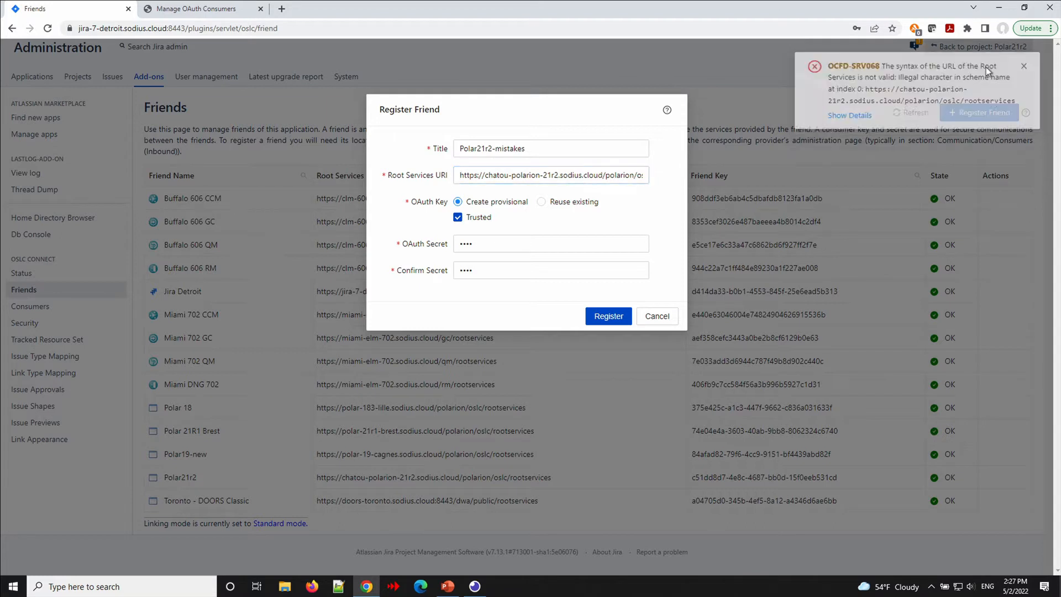
Drop the final 's' from rootservices, retry registering, and show the 404 error details.
click(589, 175)
key(End)
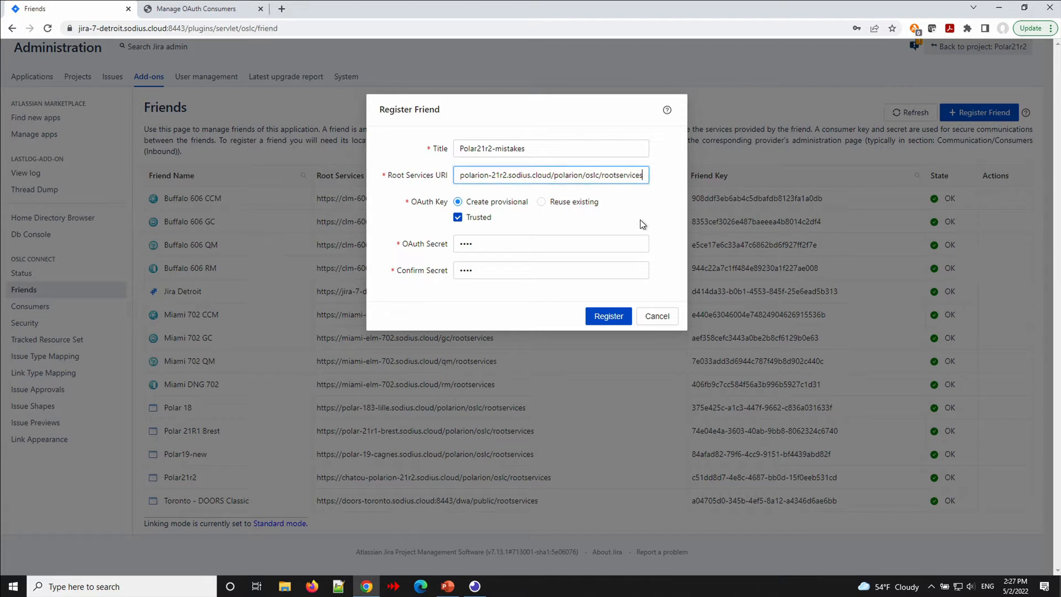
key(BackSpace)
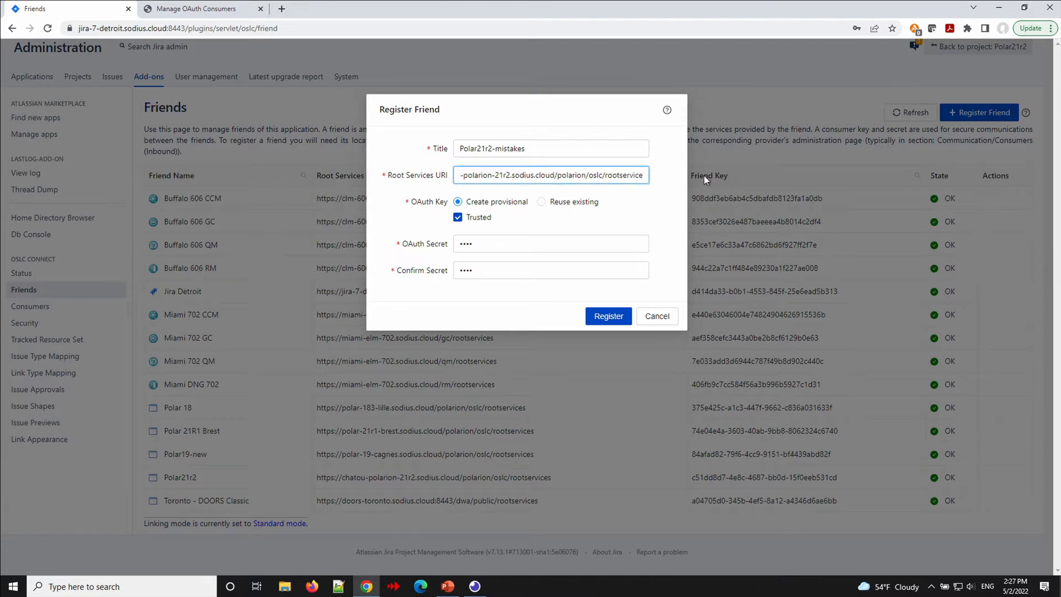
click(603, 321)
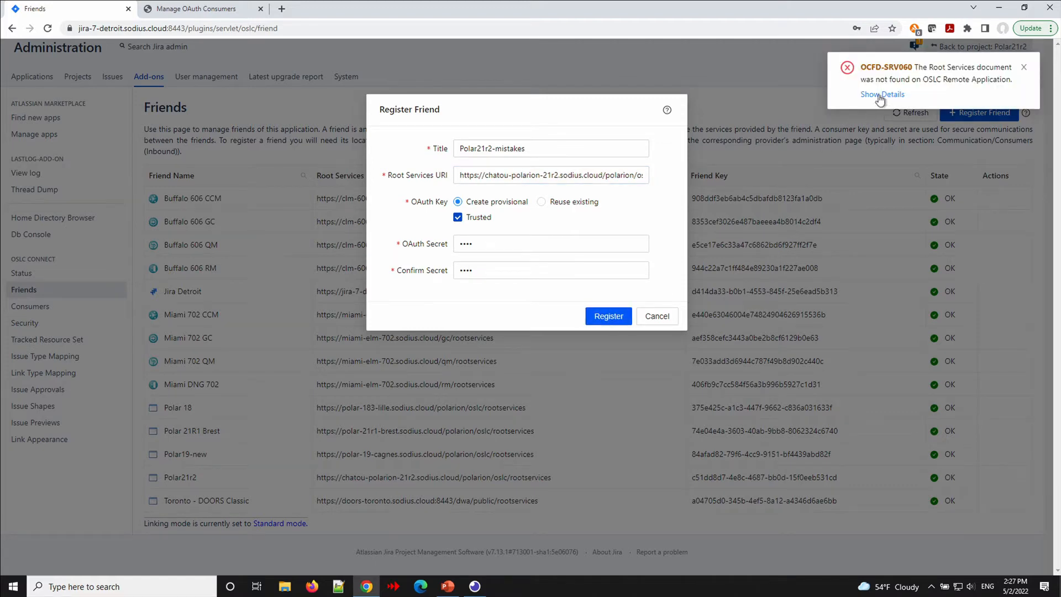
click(885, 94)
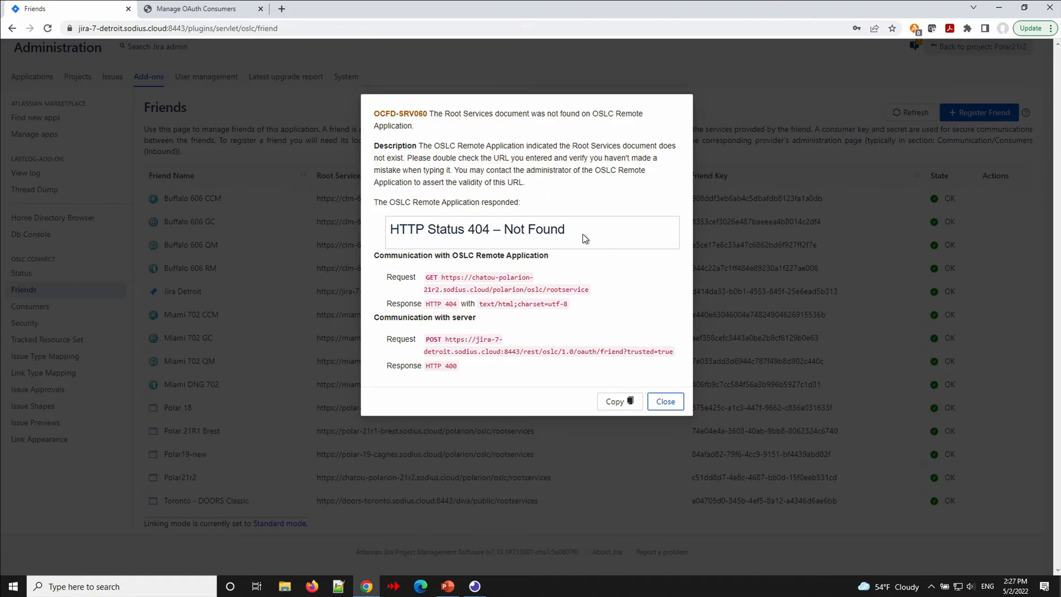
click(664, 403)
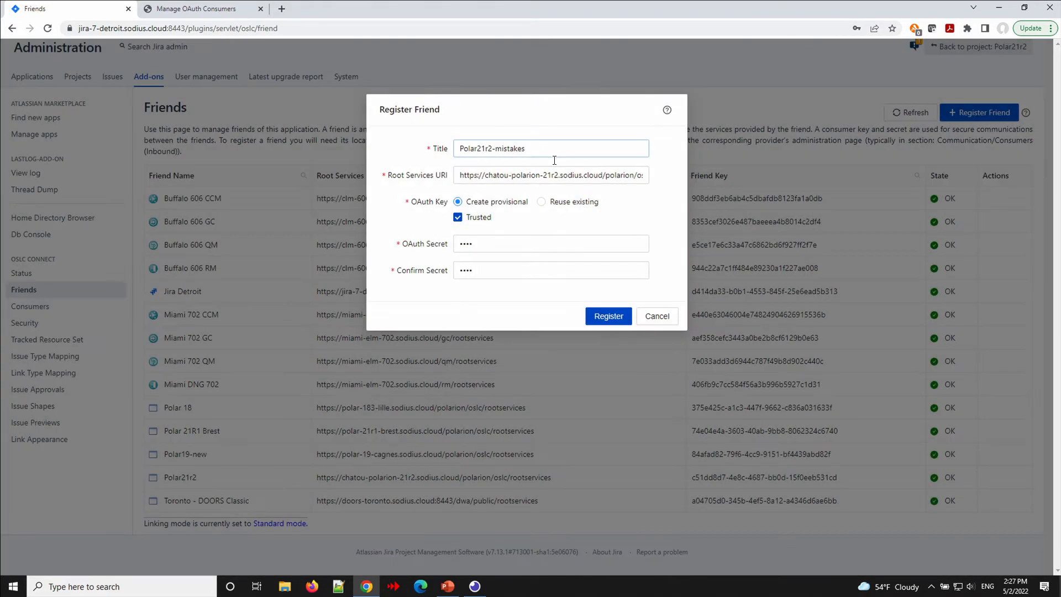
click(571, 178)
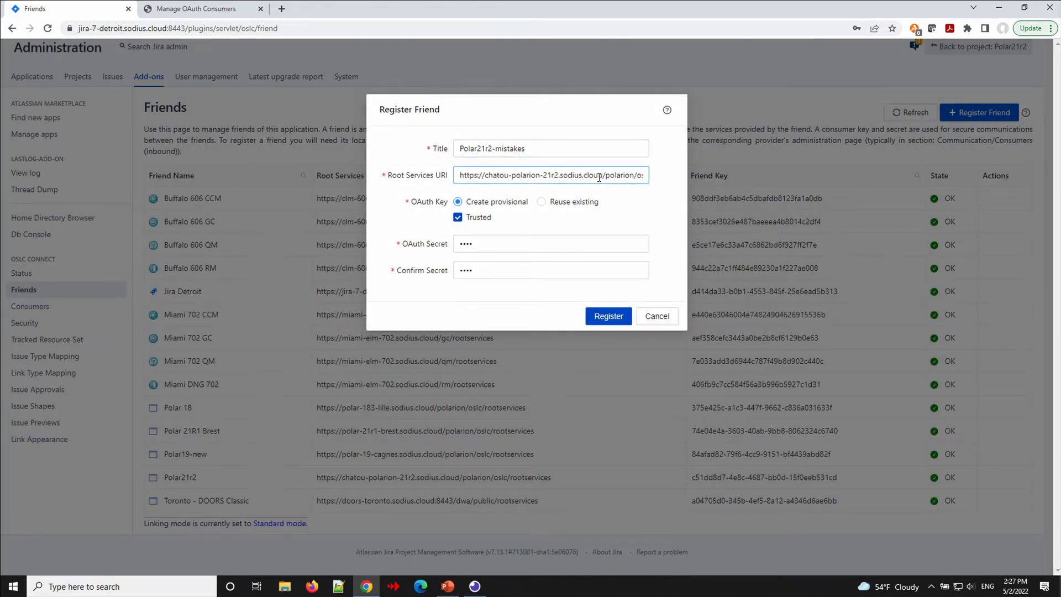
click(478, 175)
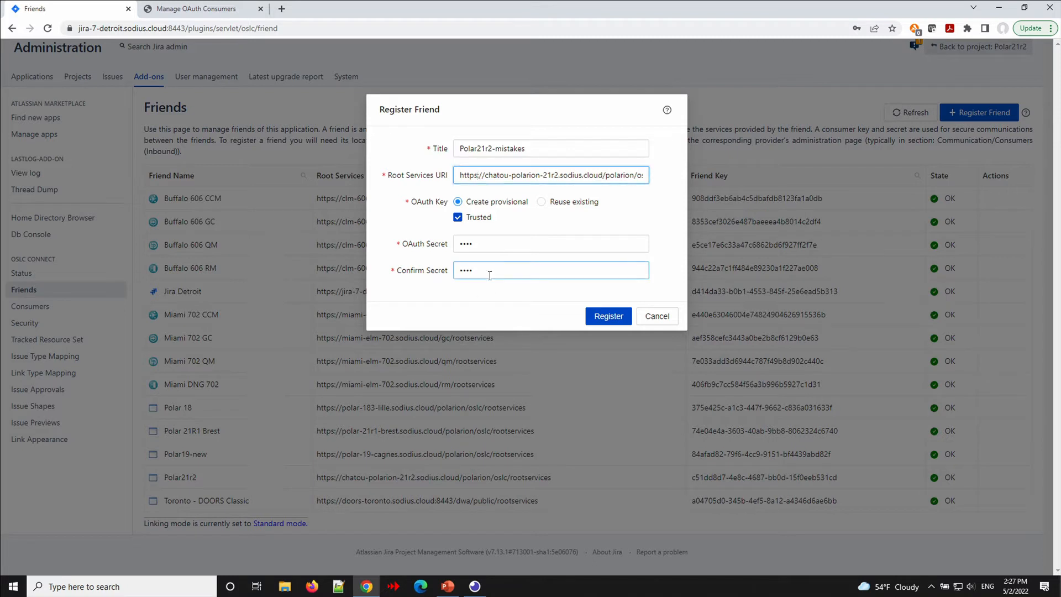
key(BackSpace)
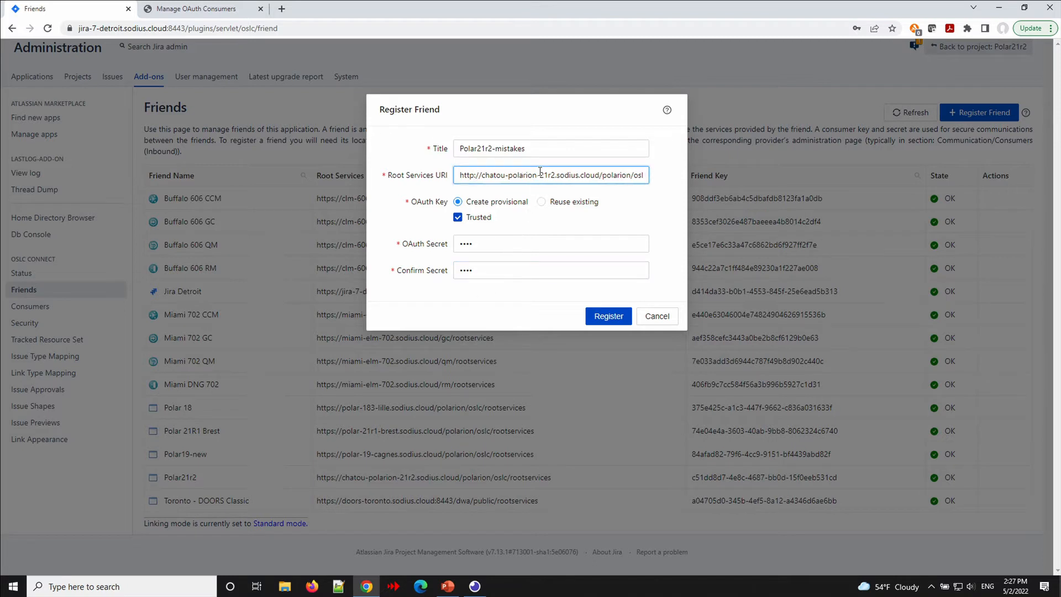
drag(540, 175, 653, 179)
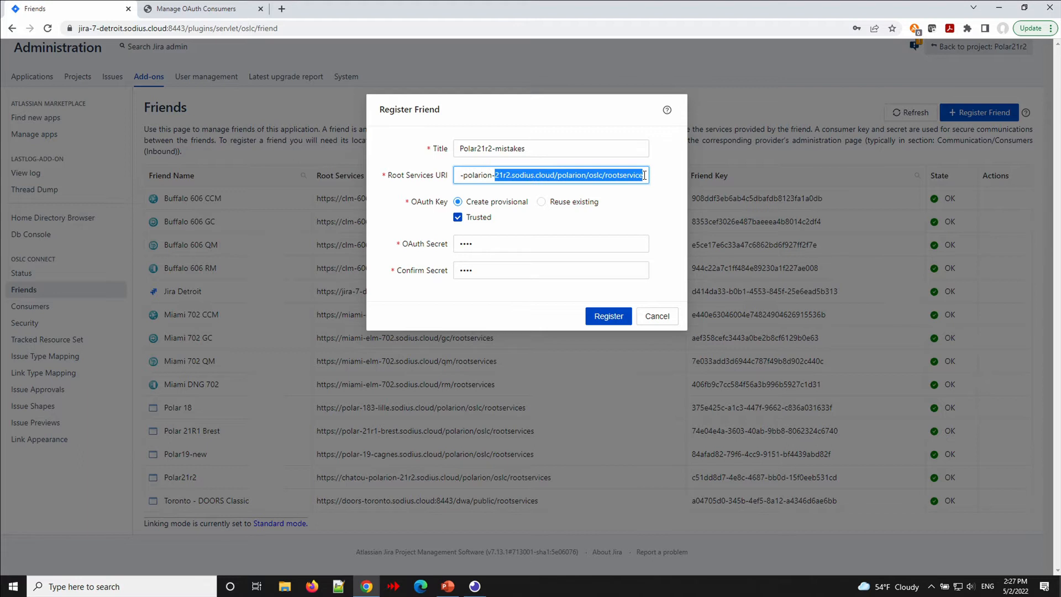
click(643, 175)
text(s)
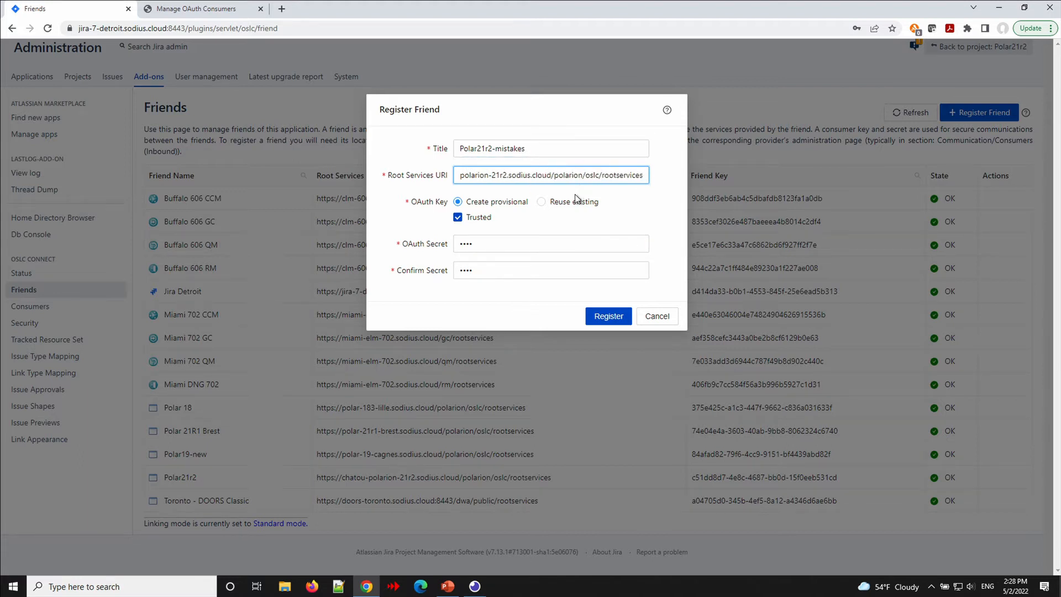
click(607, 316)
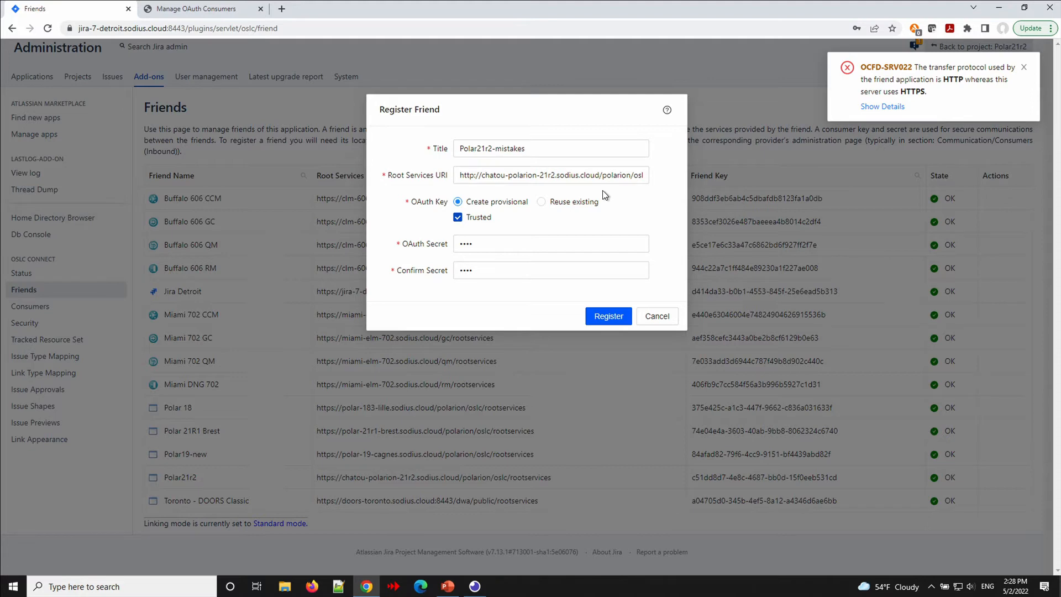
click(558, 175)
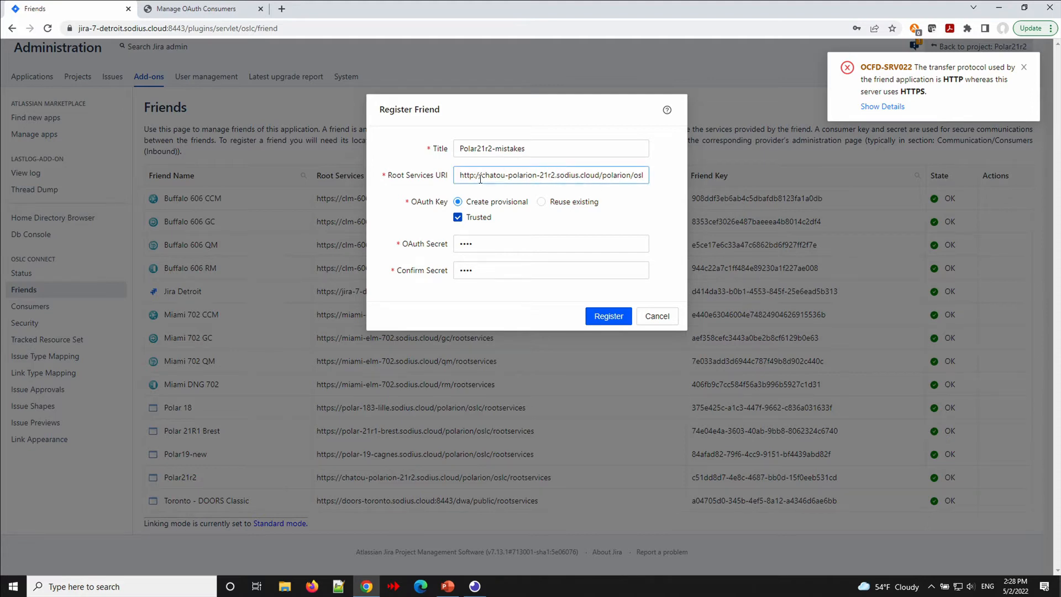
click(646, 190)
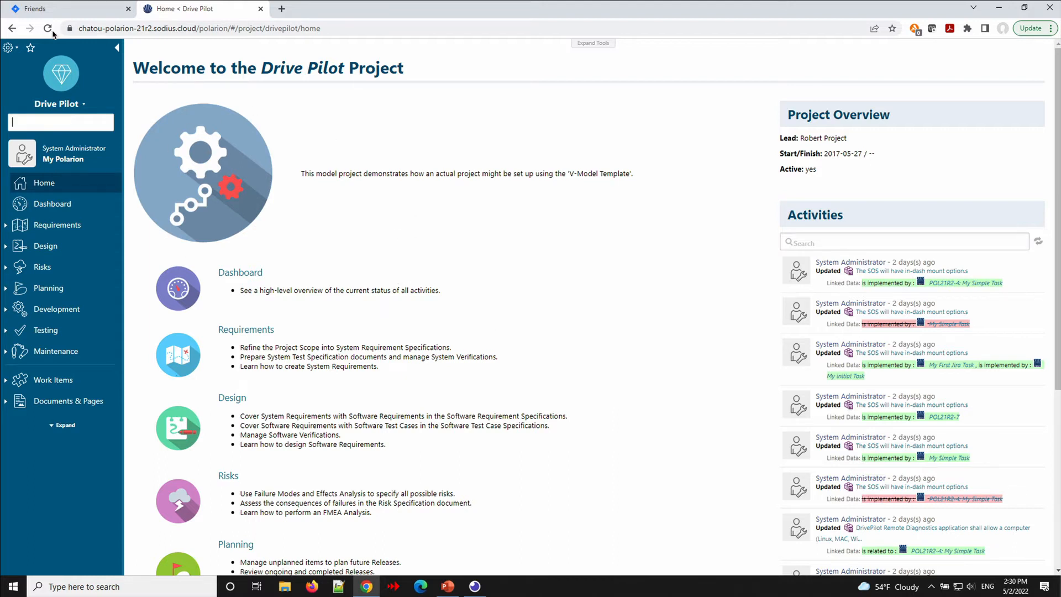
Go to Polarion Global Administration and open Linked Data > Linked Data Friends.
click(16, 49)
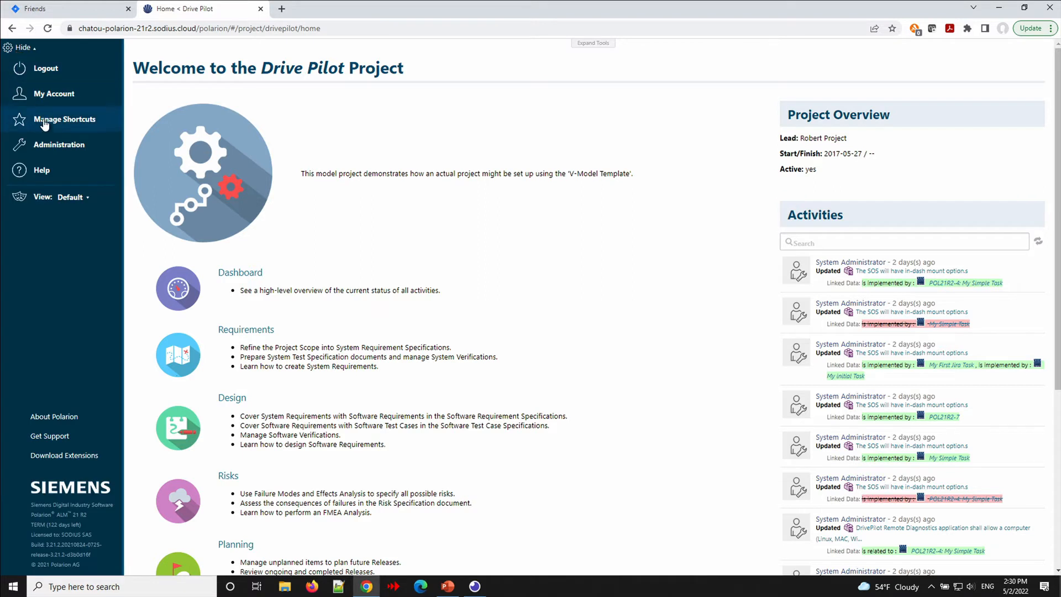
click(47, 145)
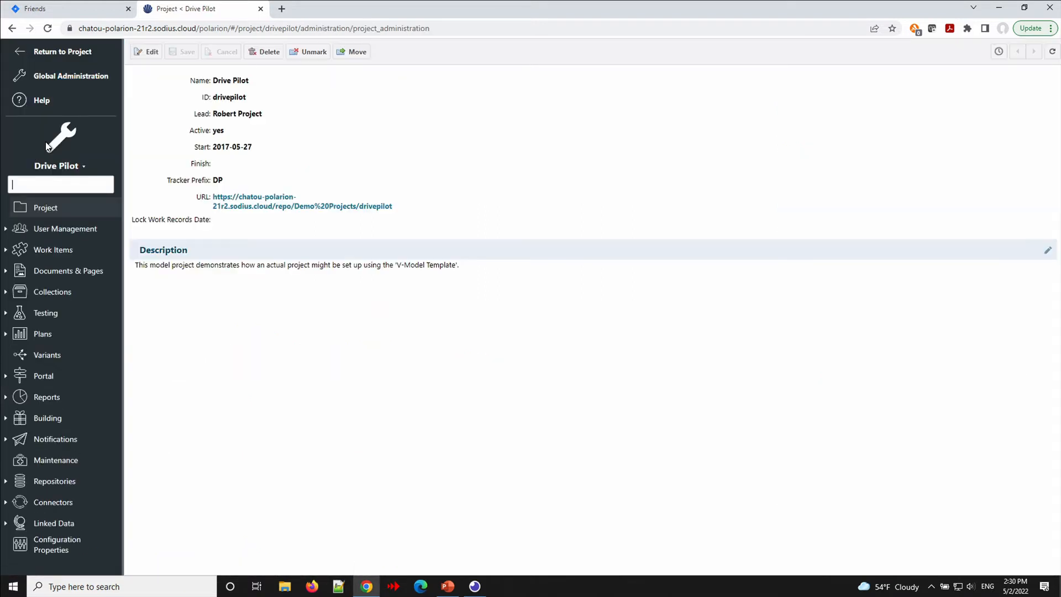
click(50, 79)
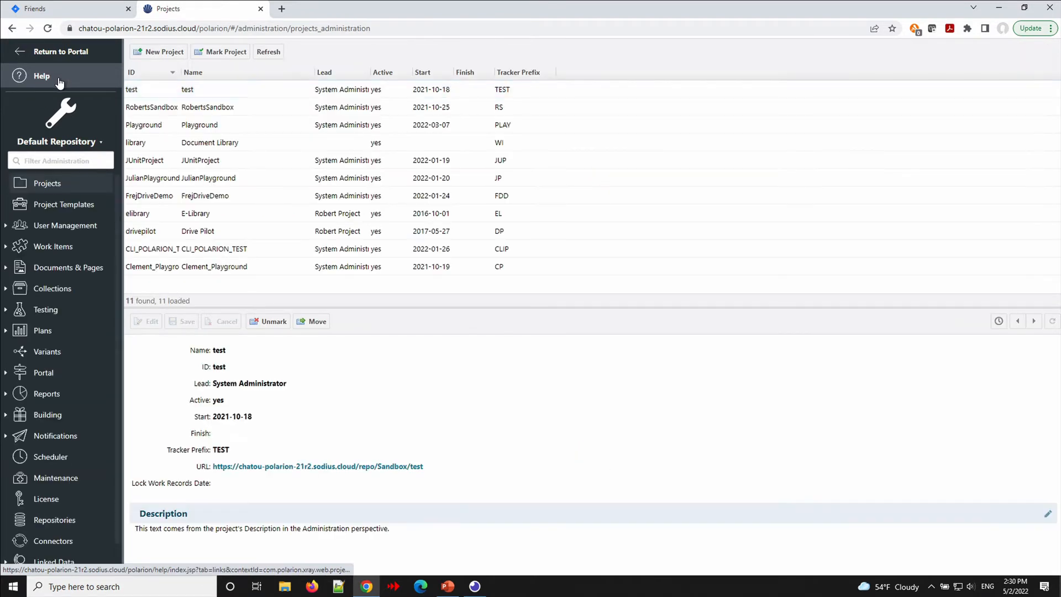
scroll(55, 310, down, 1)
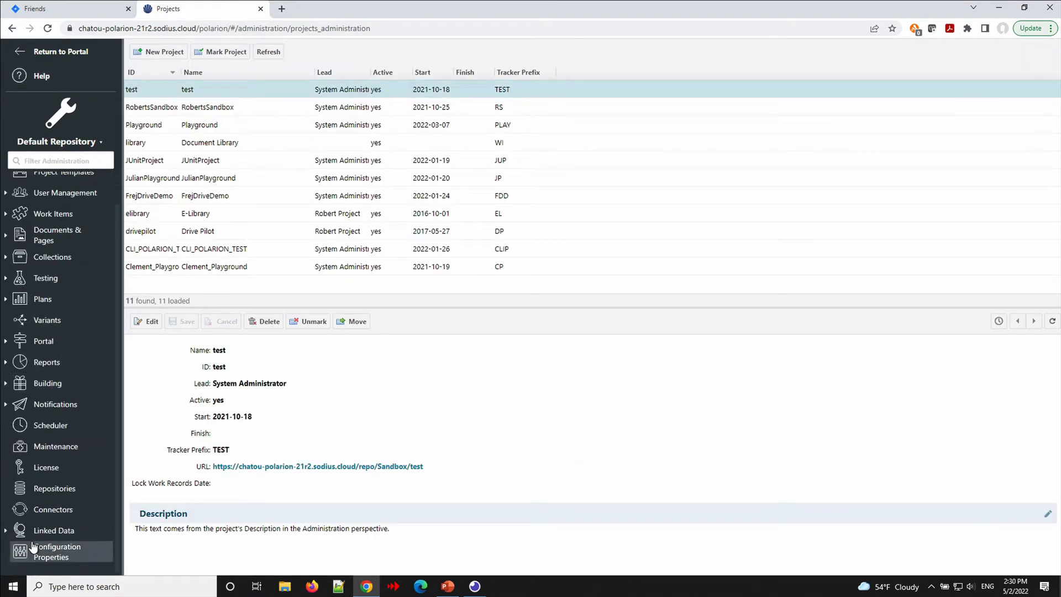
click(49, 532)
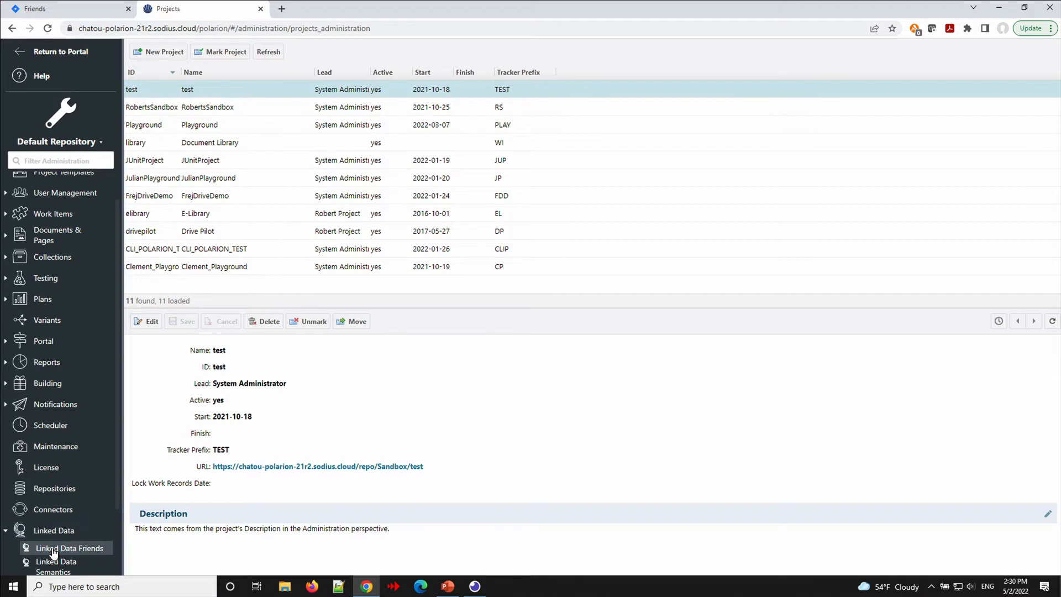
click(53, 550)
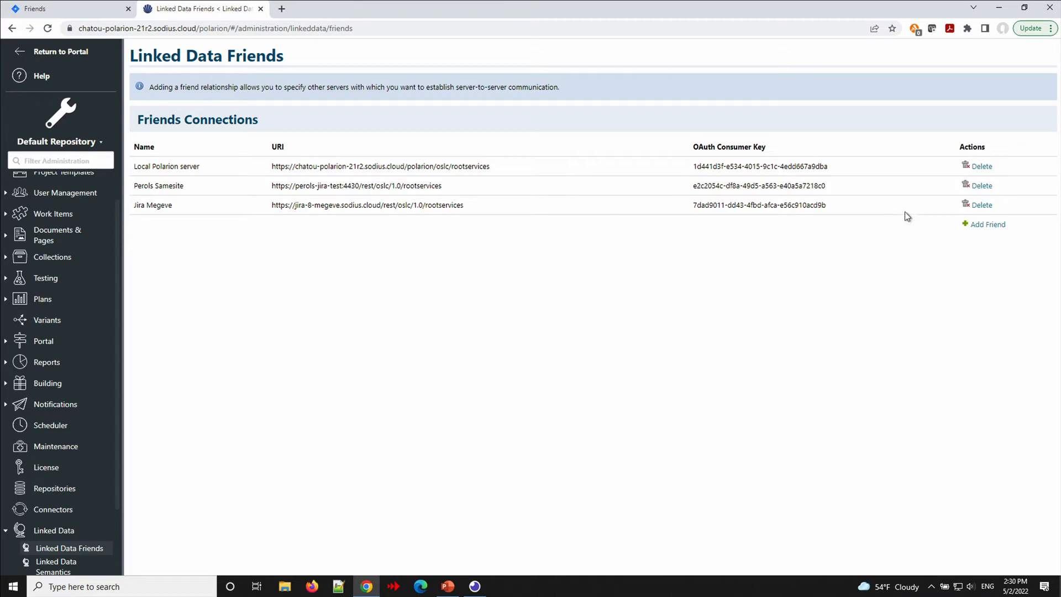
Start a new Linked Data friend named 'Detroit Jira' with a new OAuth secret, URI still empty.
click(980, 225)
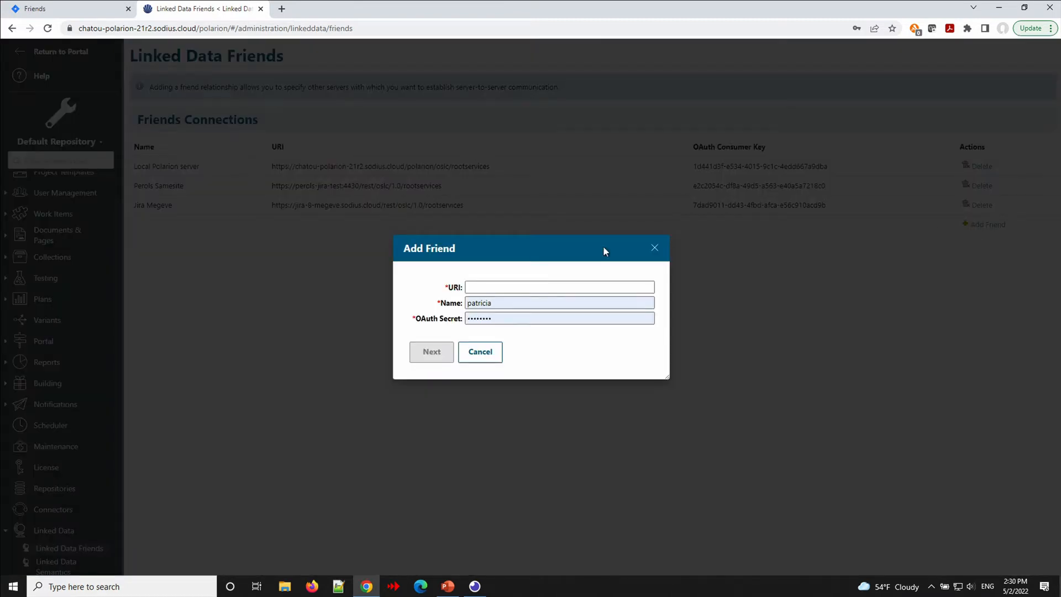
double_click(478, 303)
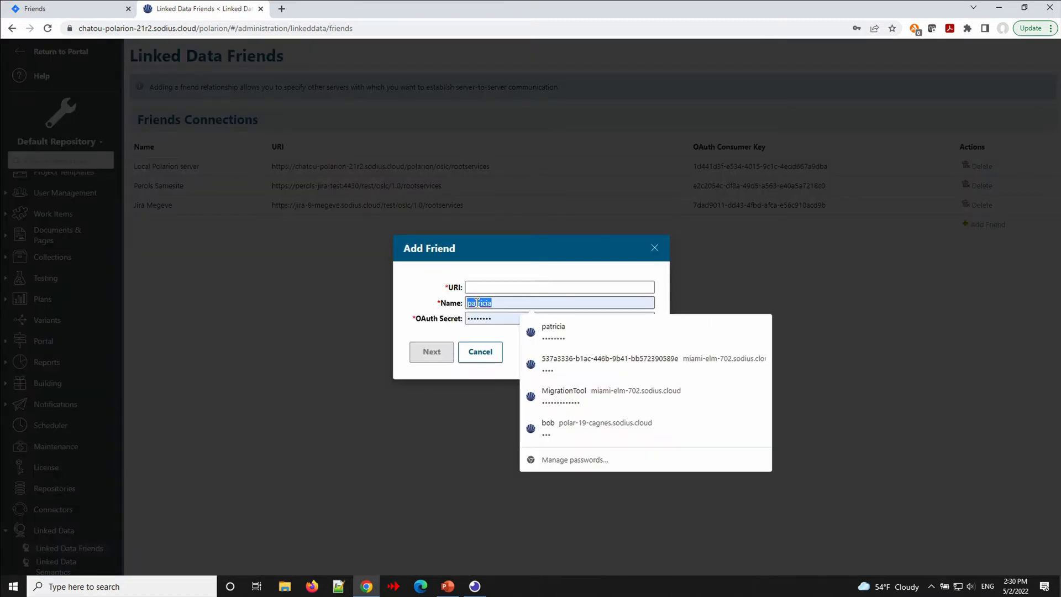
key(BackSpace)
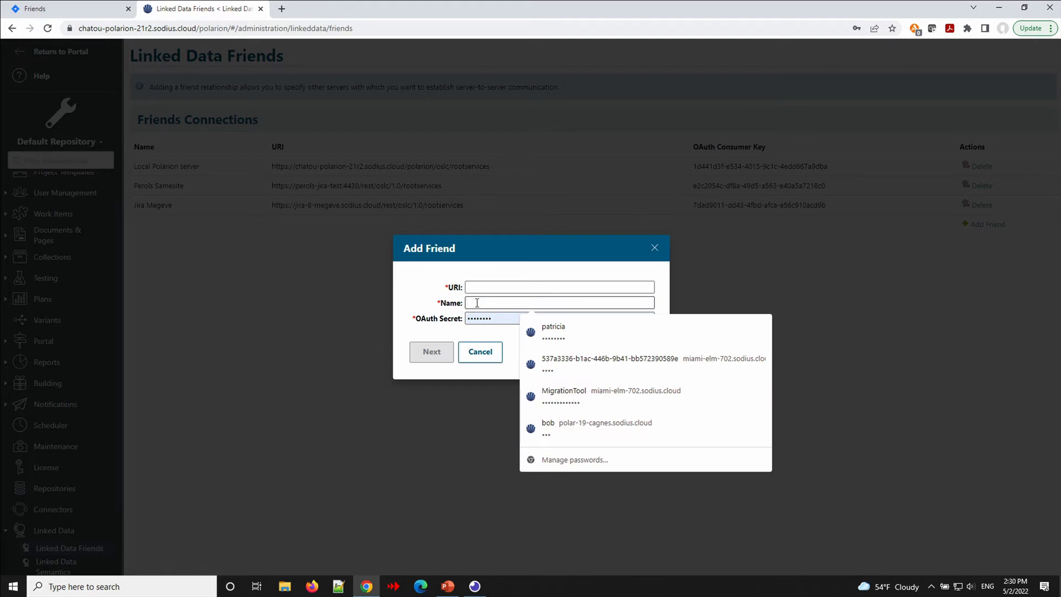
text(Detroit)
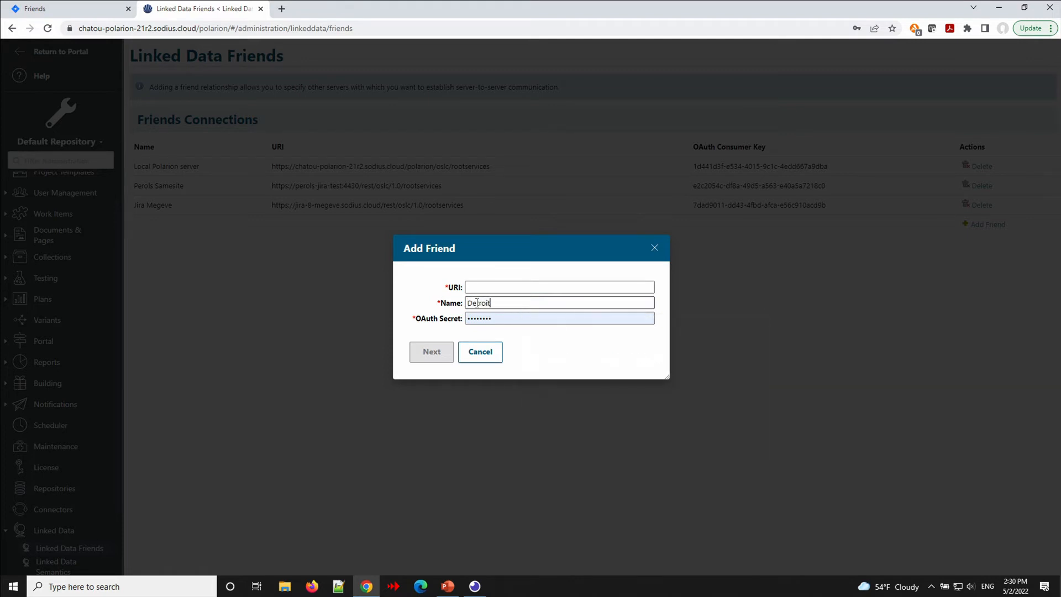
text( Jira)
double_click(475, 317)
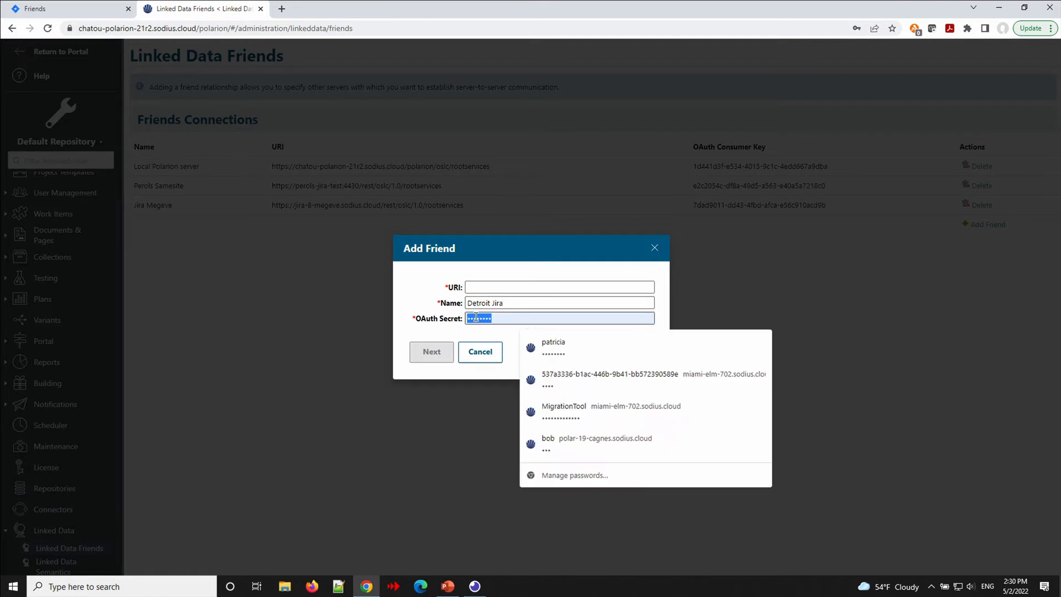
text(••••)
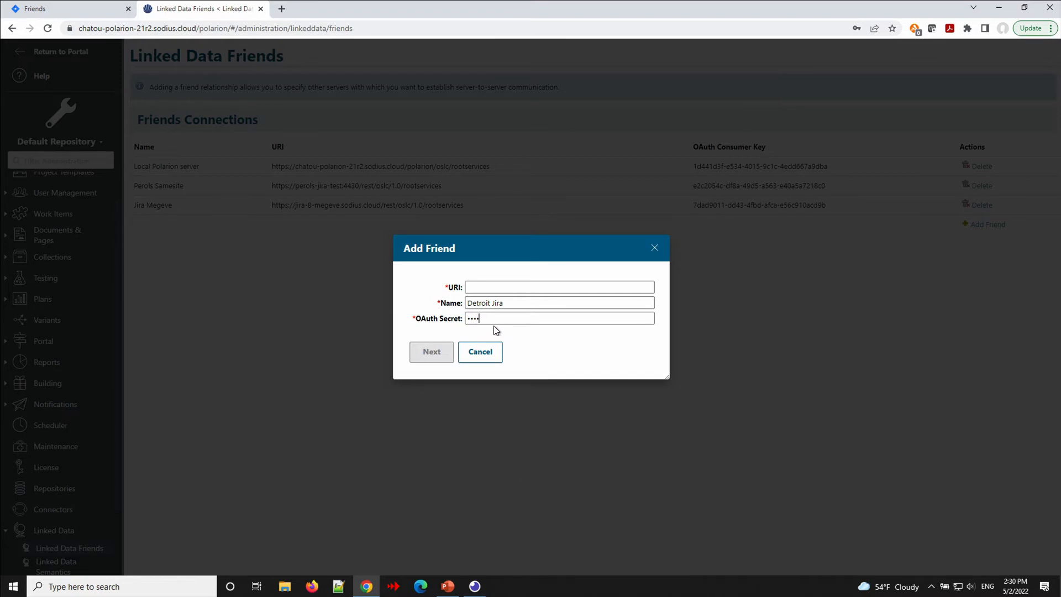
click(496, 287)
Copy the Root Services URI from Jira's OSLC Consumers page and return to Polarion.
click(74, 11)
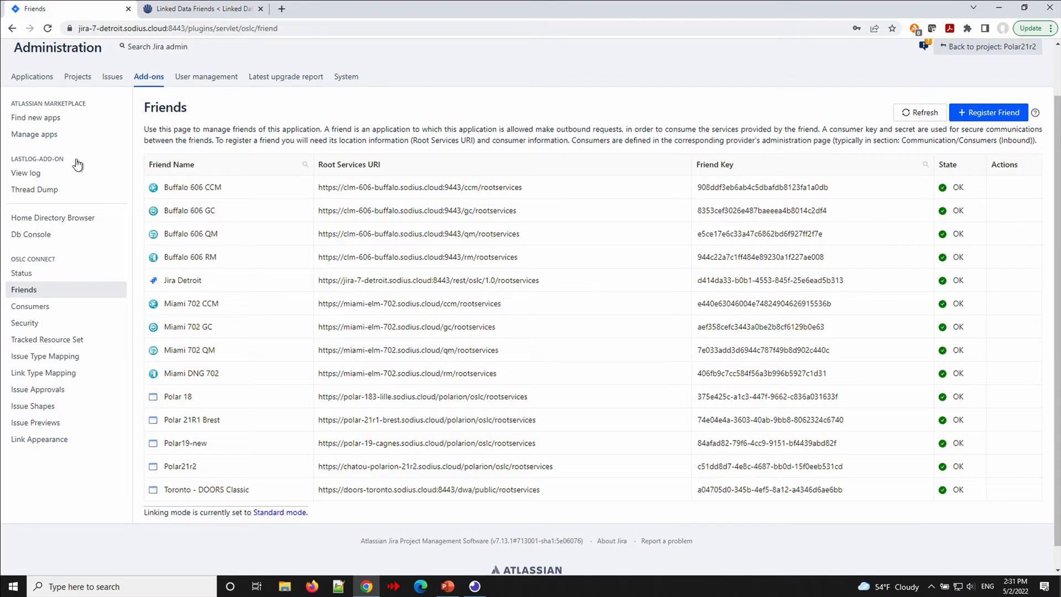
click(45, 310)
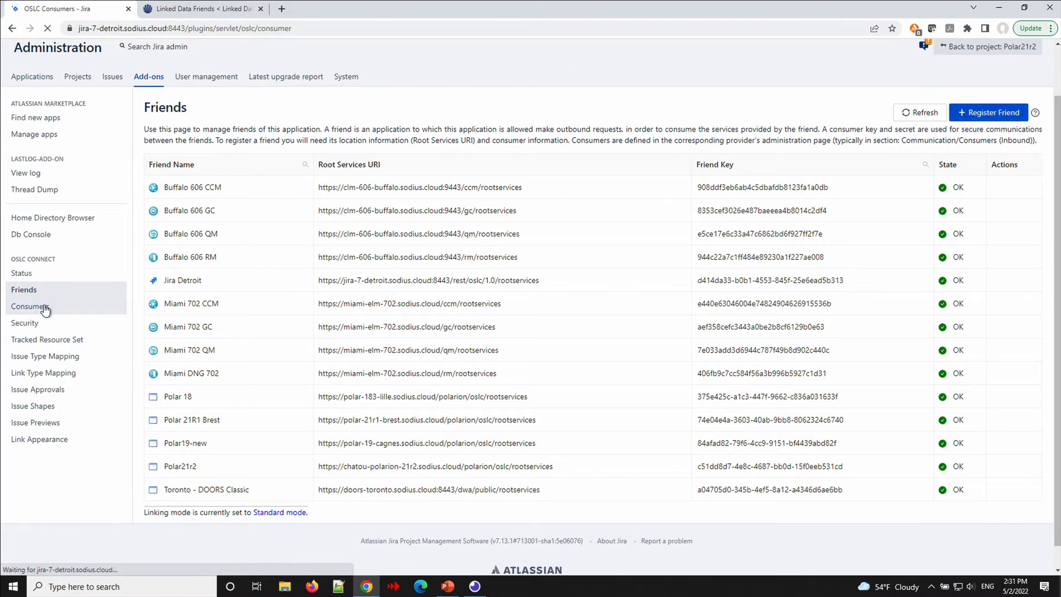
scroll(252, 365, down, 2)
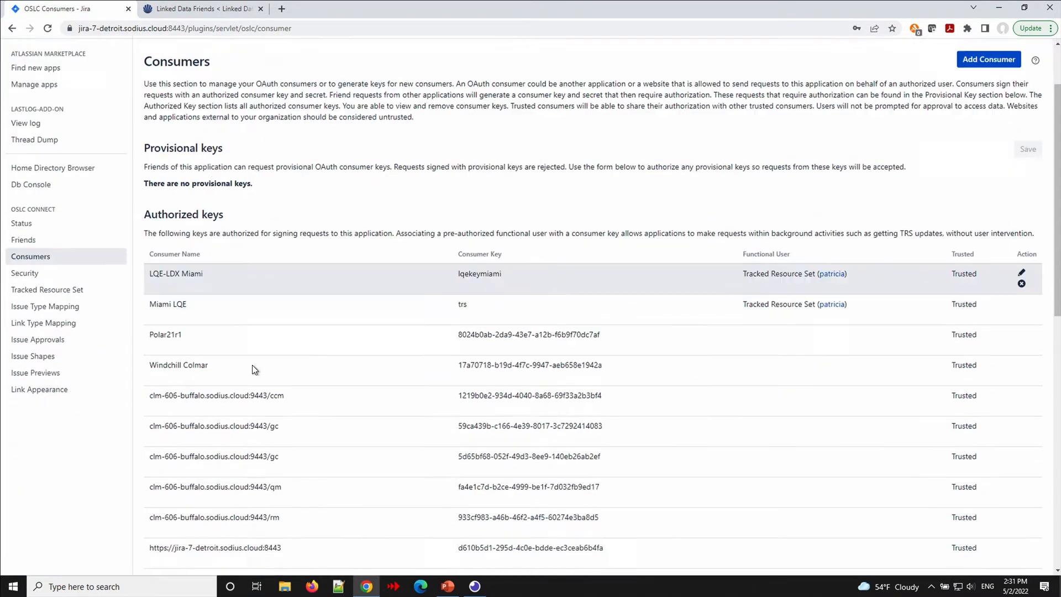
scroll(252, 365, down, 10)
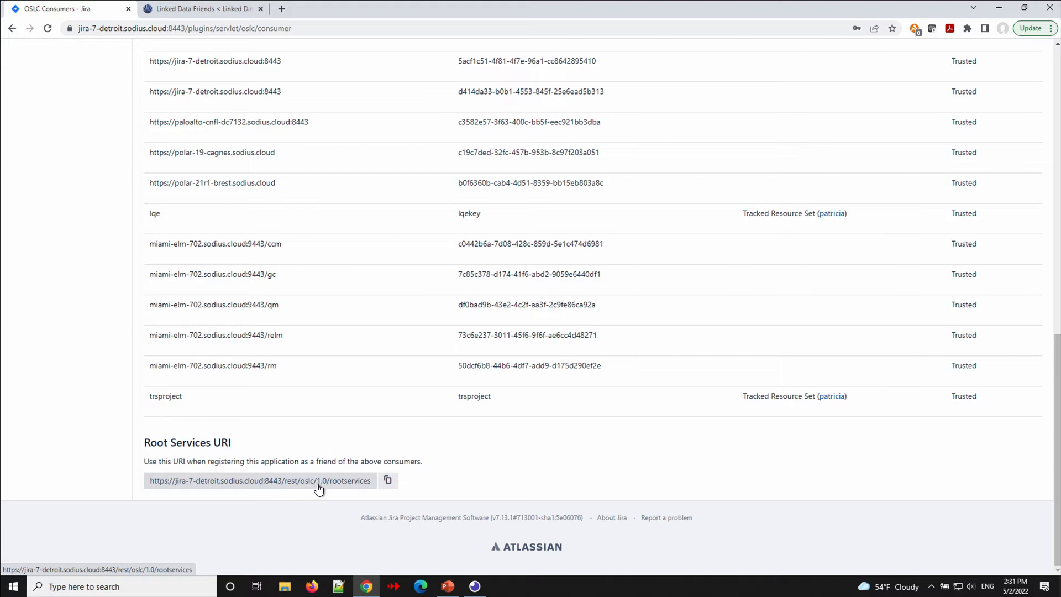
click(387, 482)
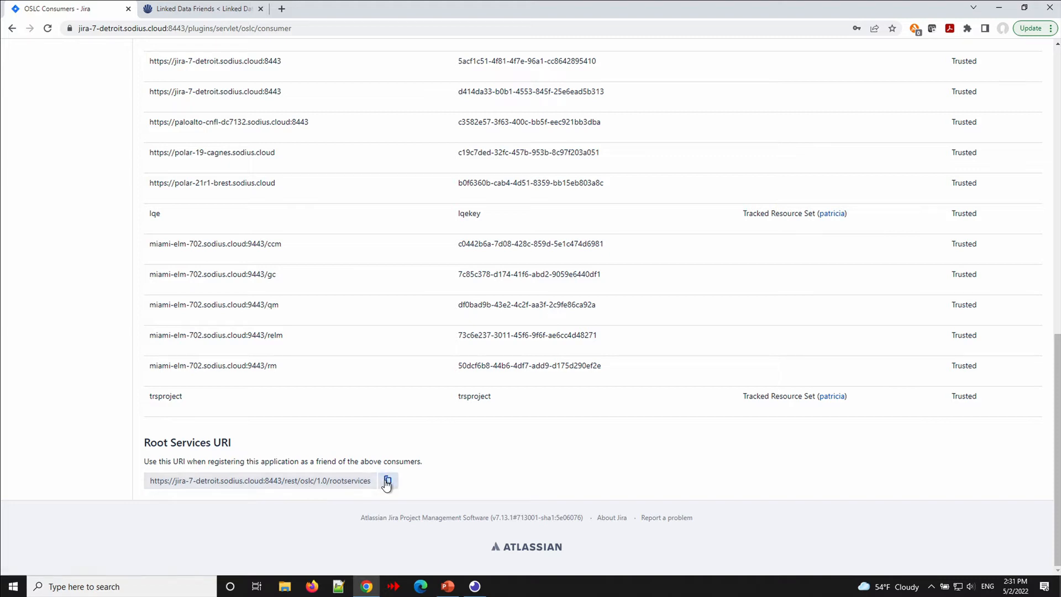
click(182, 9)
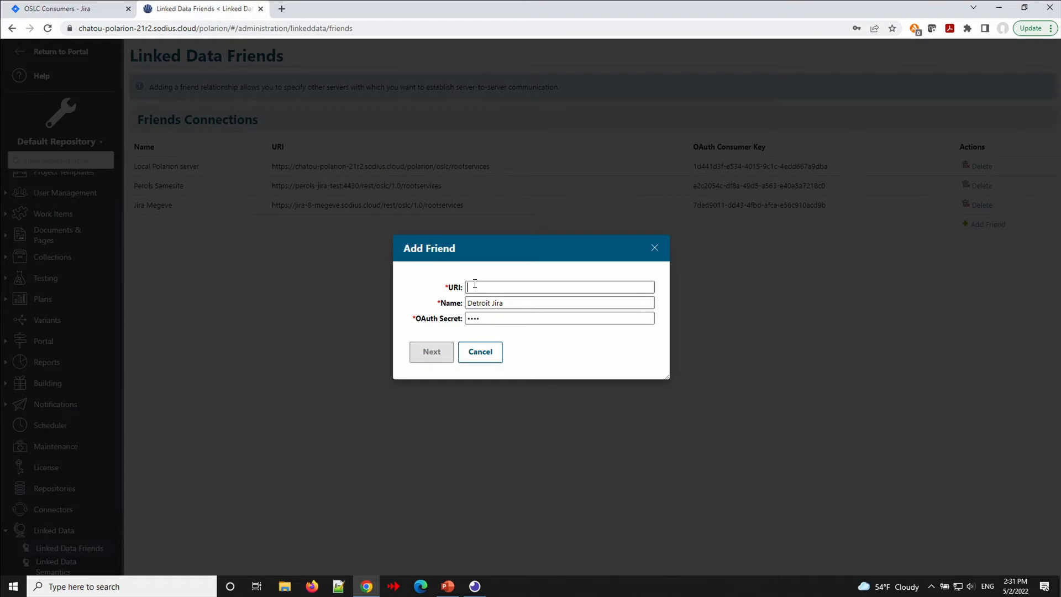
Paste Jira's rootservices URI into Detroit Jira's URI field, submit the friend, and go to Jira.
key(ctrl+v)
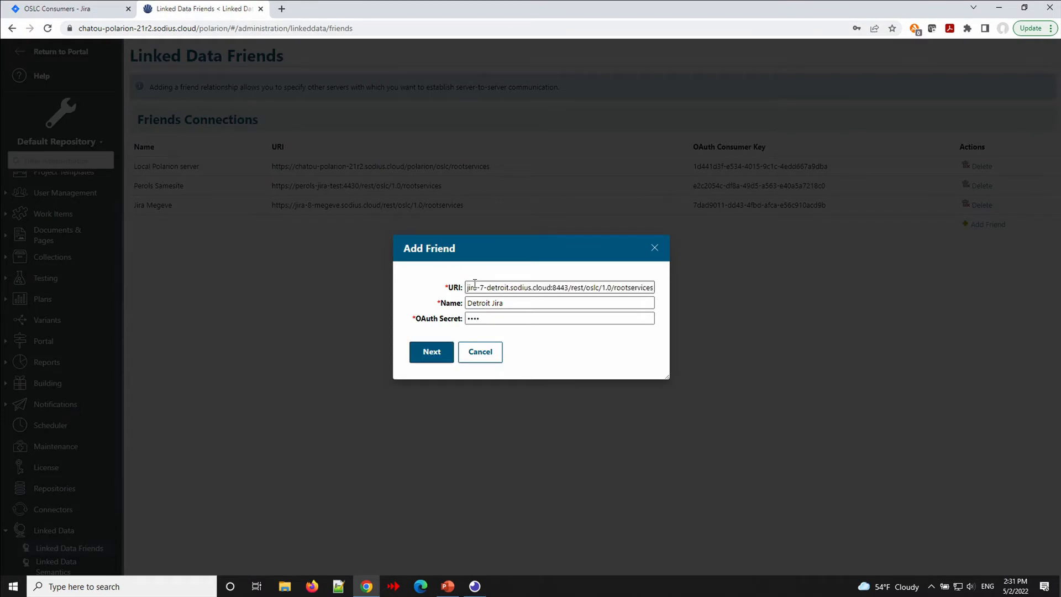
click(438, 352)
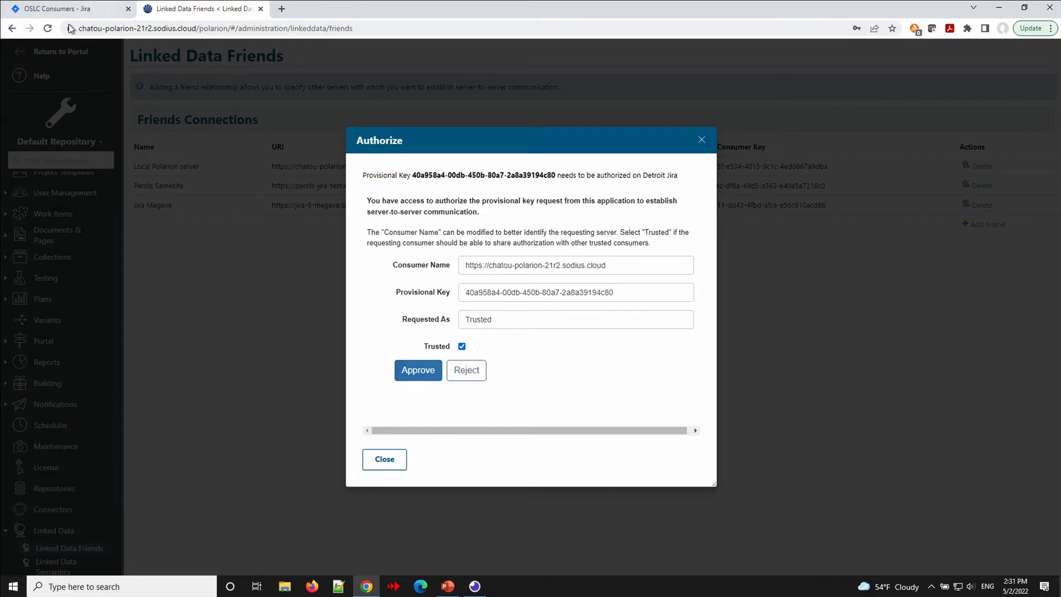
click(50, 8)
Reload Jira's Consumers page and set Polarion's provisional key to Approve.
scroll(161, 108, up, 10)
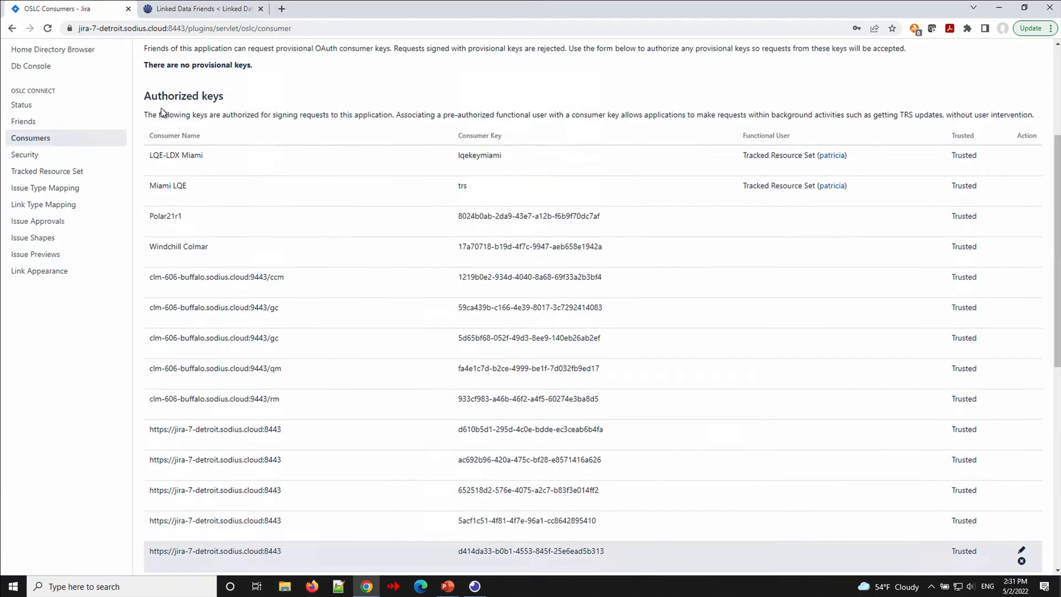
scroll(161, 108, up, 4)
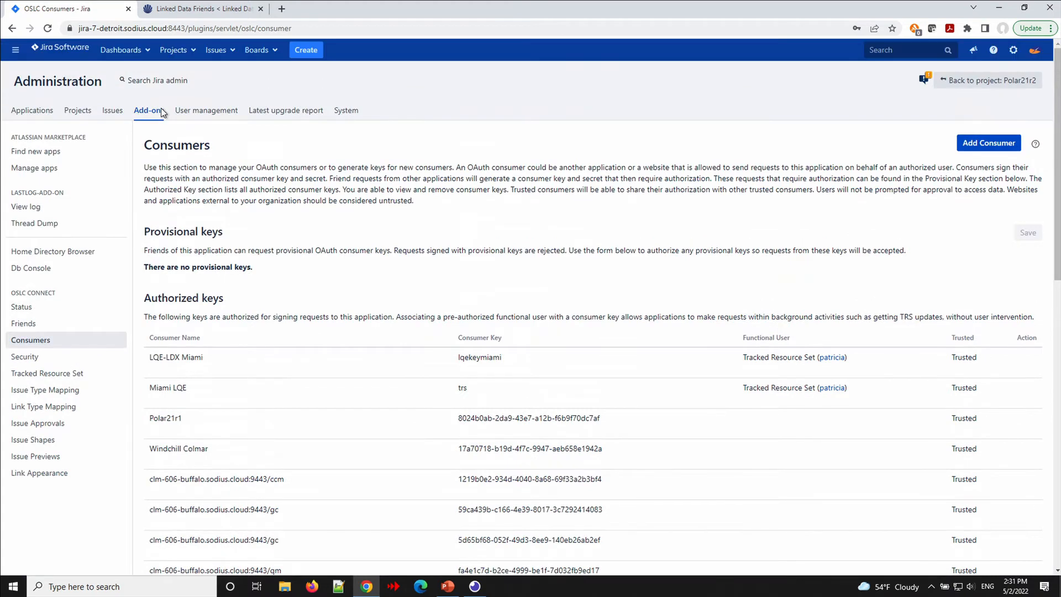
click(47, 28)
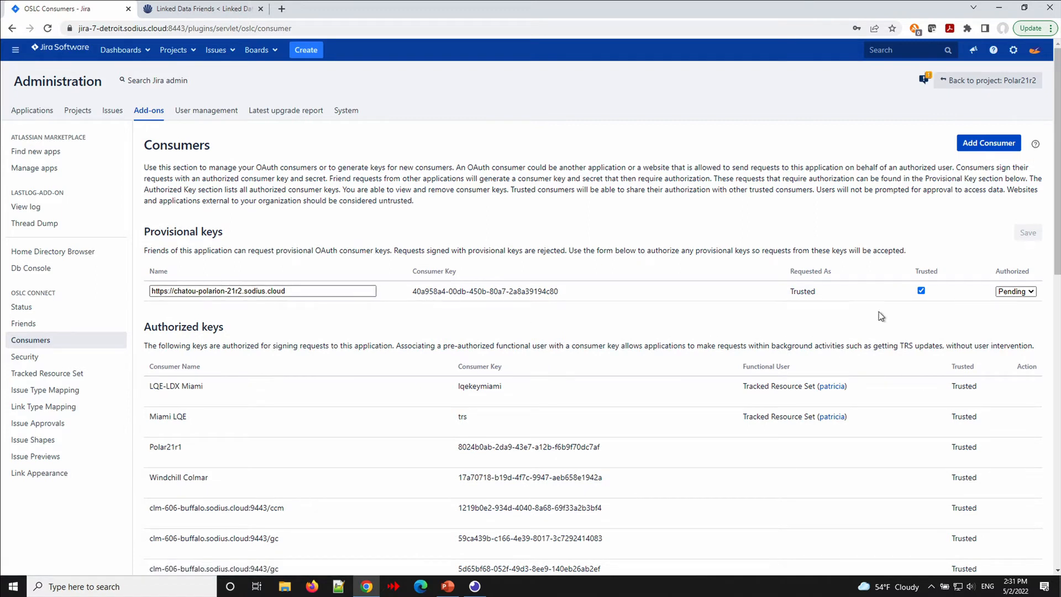
click(1016, 292)
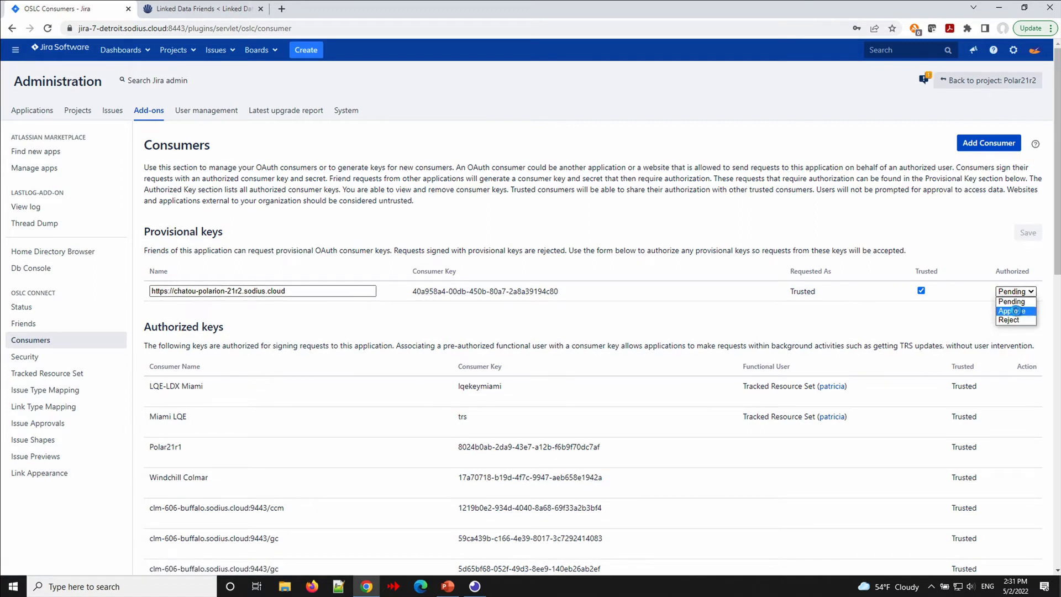
click(1016, 311)
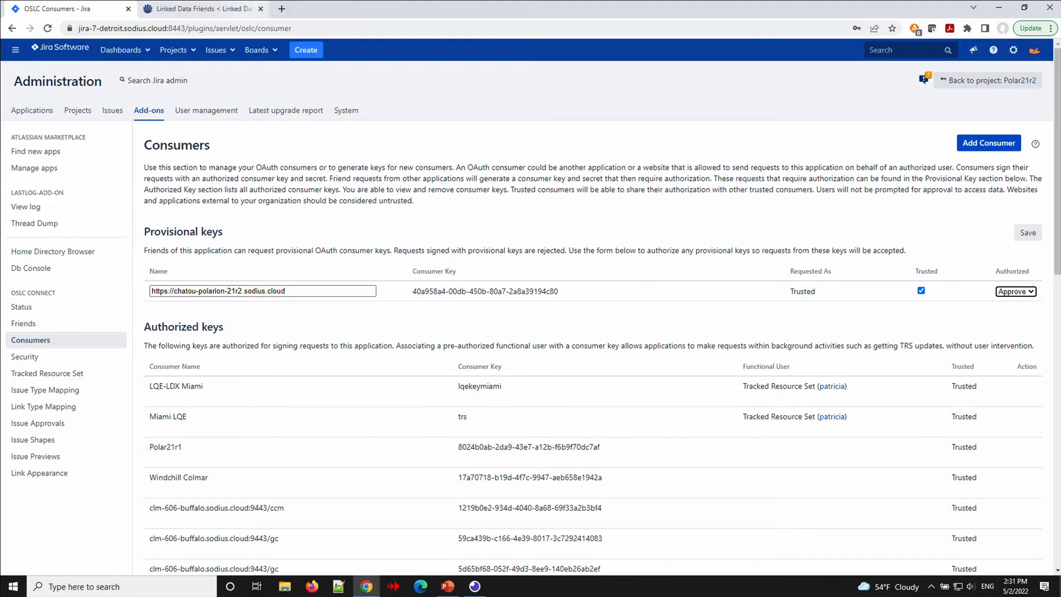
click(191, 8)
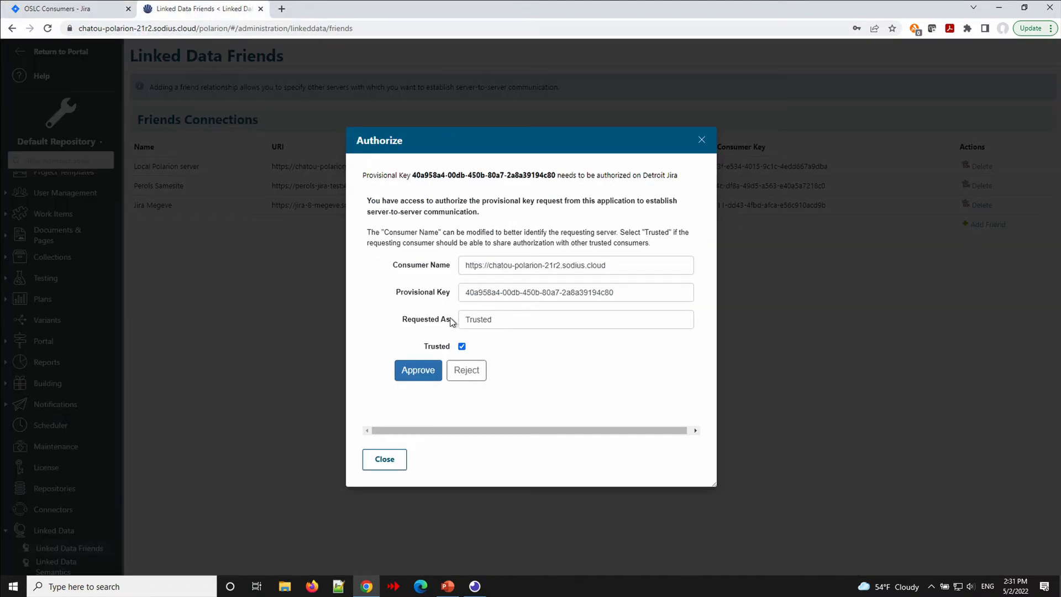
Approve Detroit Jira's provisional key in Polarion and dismiss the confirmation.
click(417, 373)
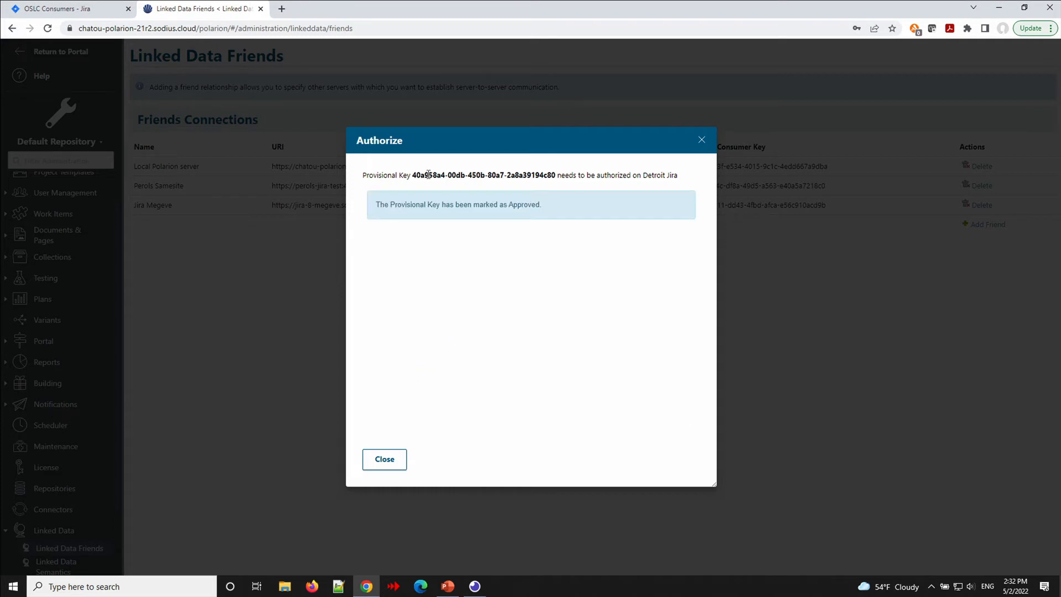
click(385, 462)
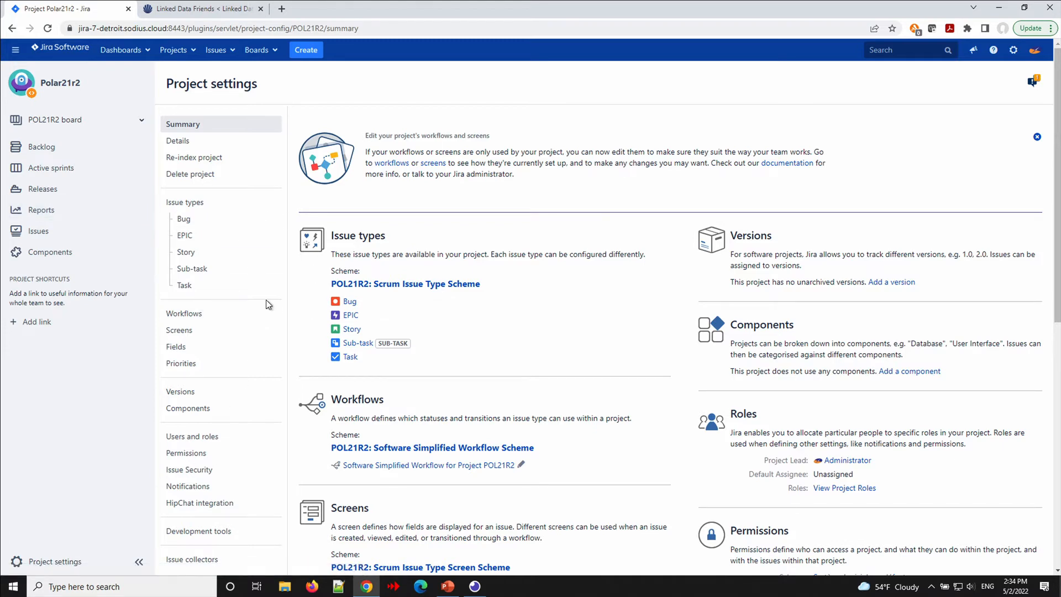
Open the project's OSLC associations and start a new one with friend application Polar21r2.
scroll(267, 304, down, 1)
scroll(265, 300, down, 4)
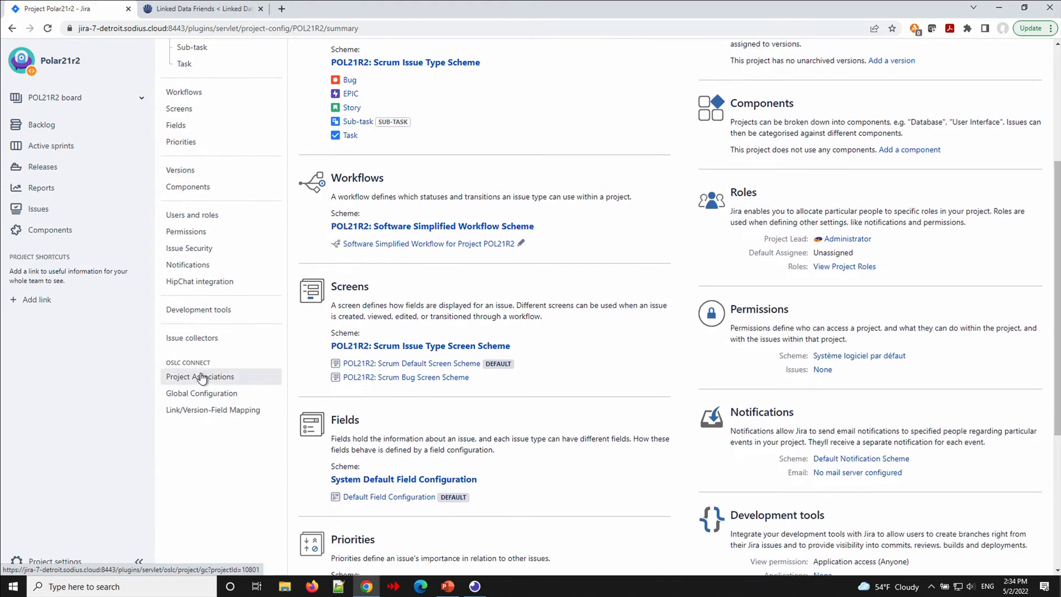
click(201, 377)
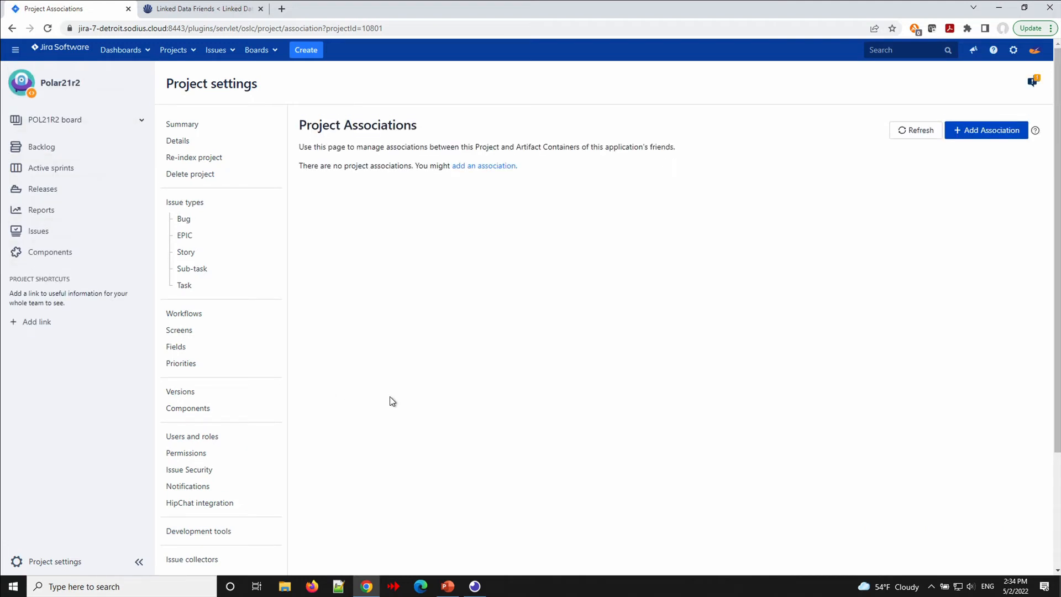
click(985, 131)
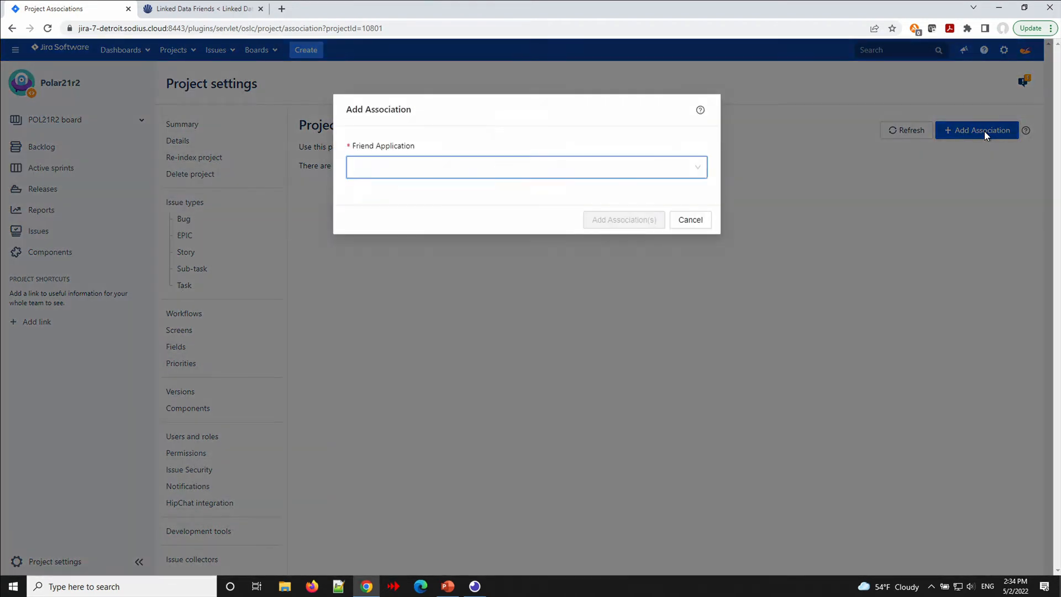
click(699, 169)
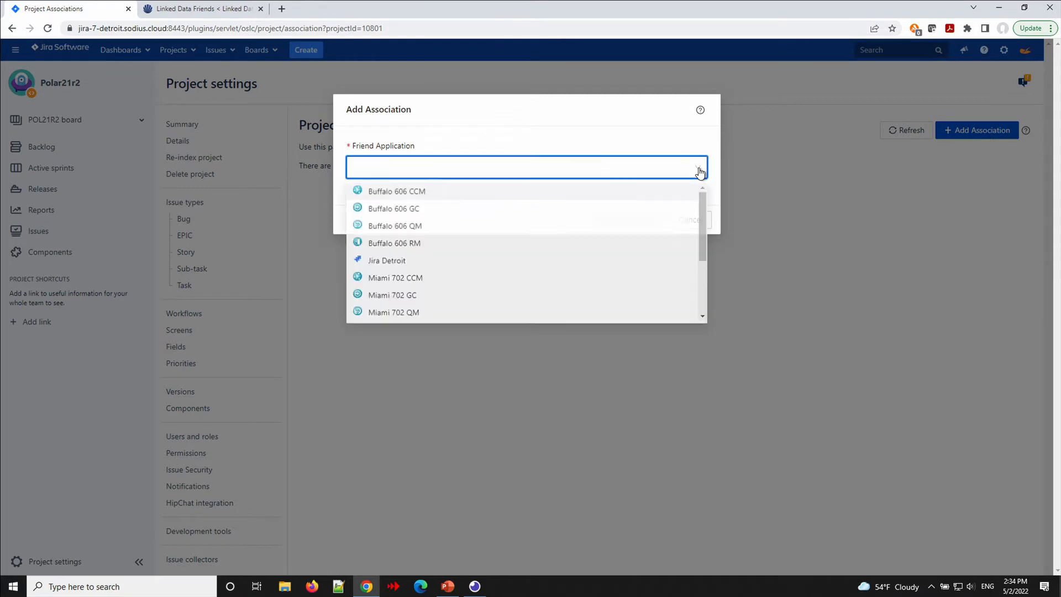
scroll(569, 254, down, 3)
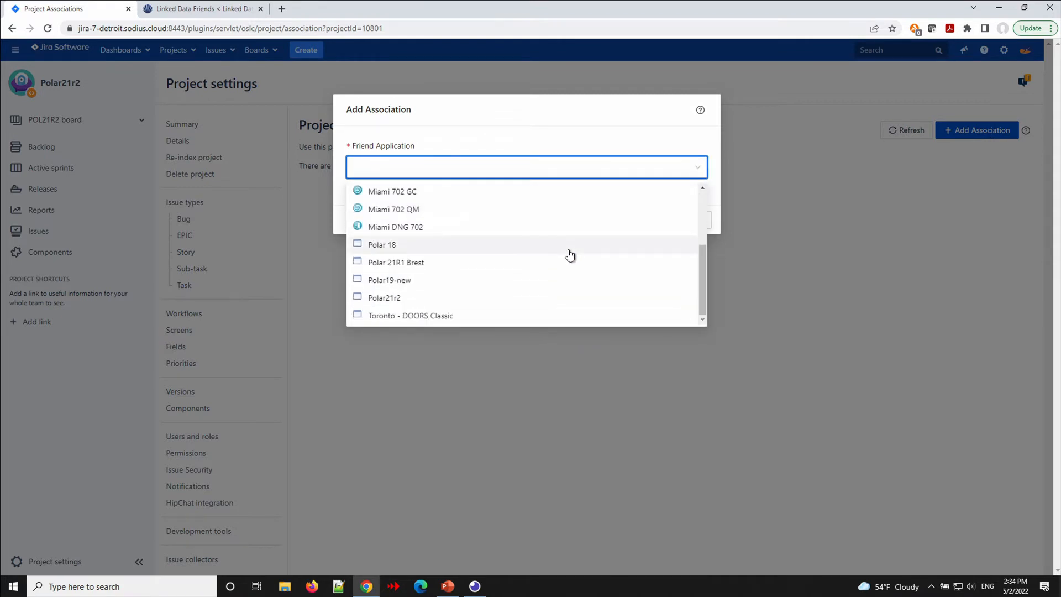
click(371, 298)
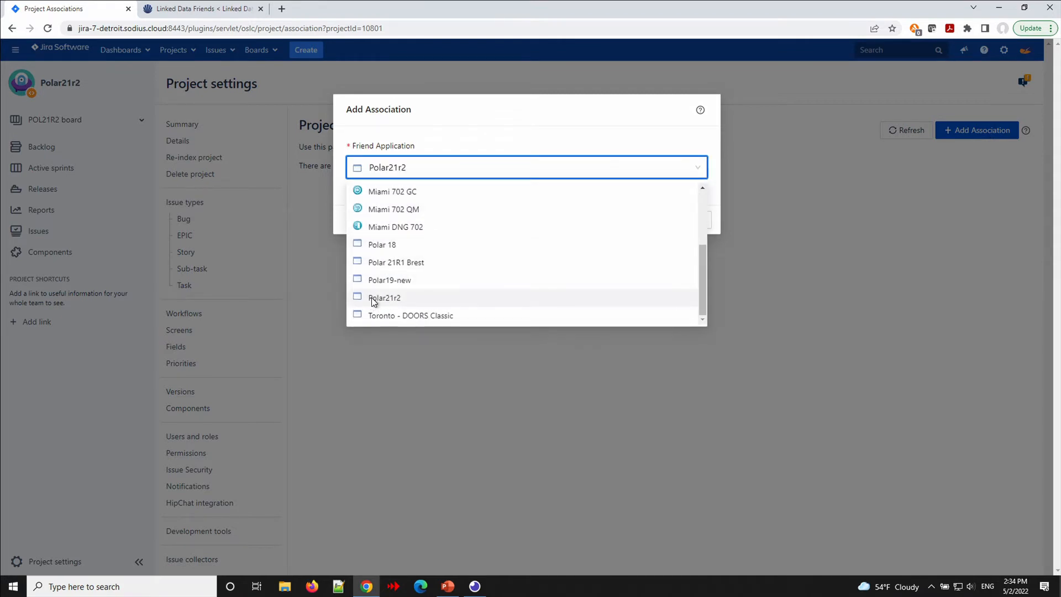
Choose 'Provides - Implementation Requests', allow access, and associate the Drive Pilot container.
click(424, 227)
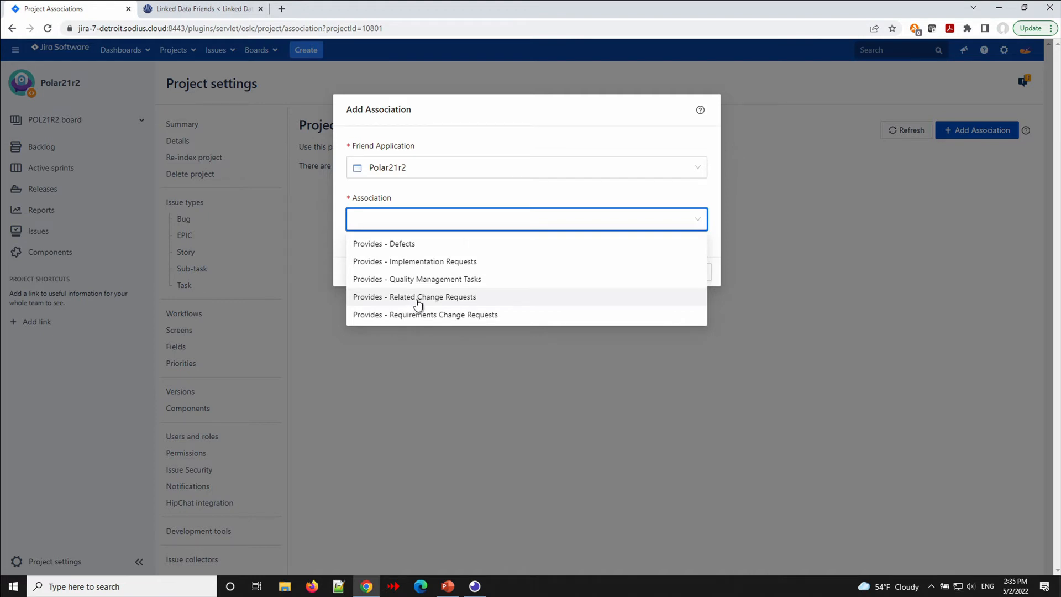
click(418, 266)
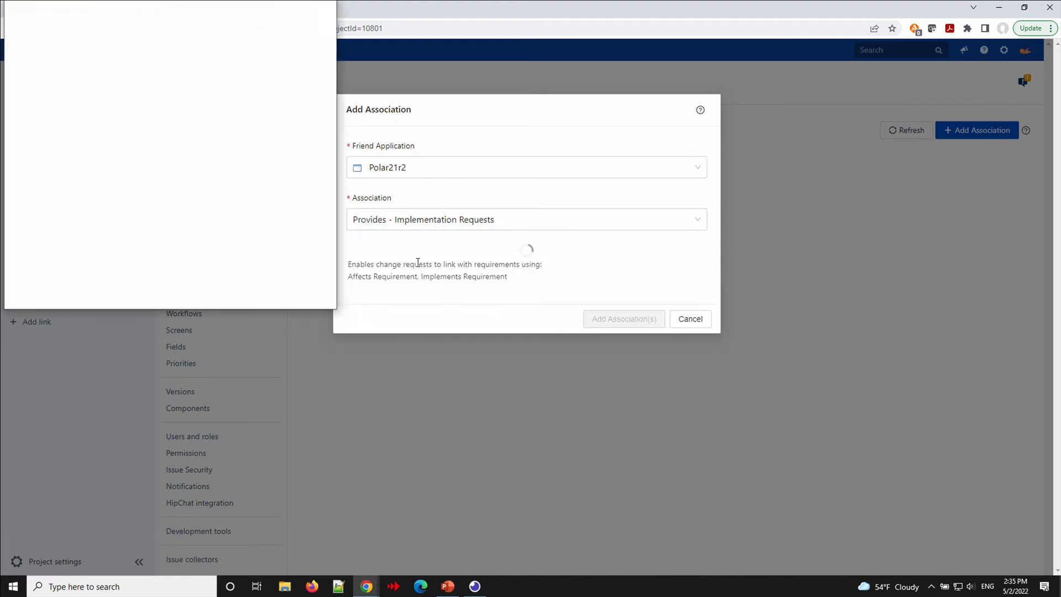
click(142, 153)
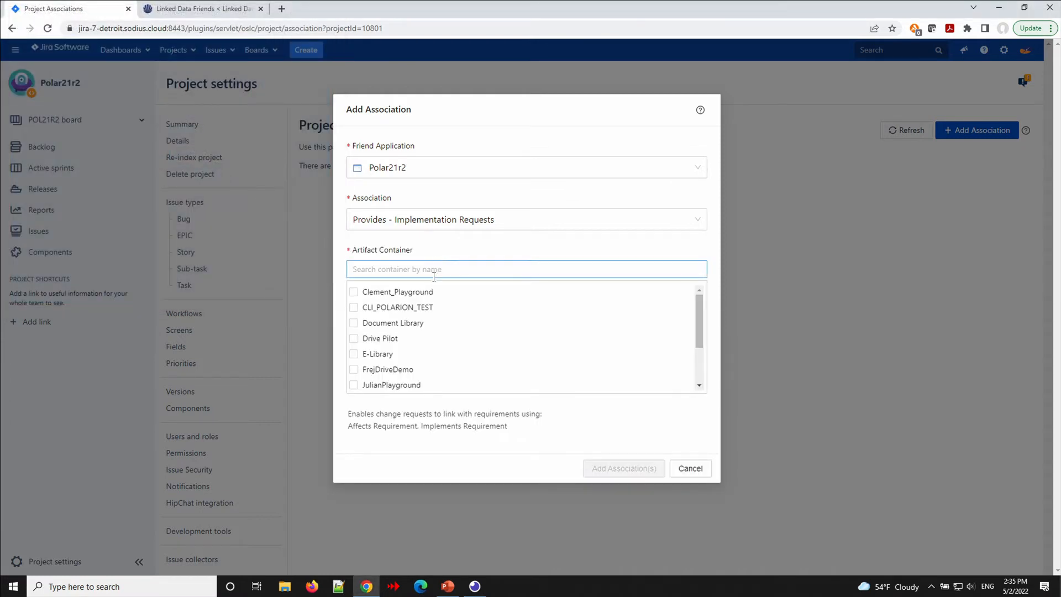
scroll(387, 321, down, 1)
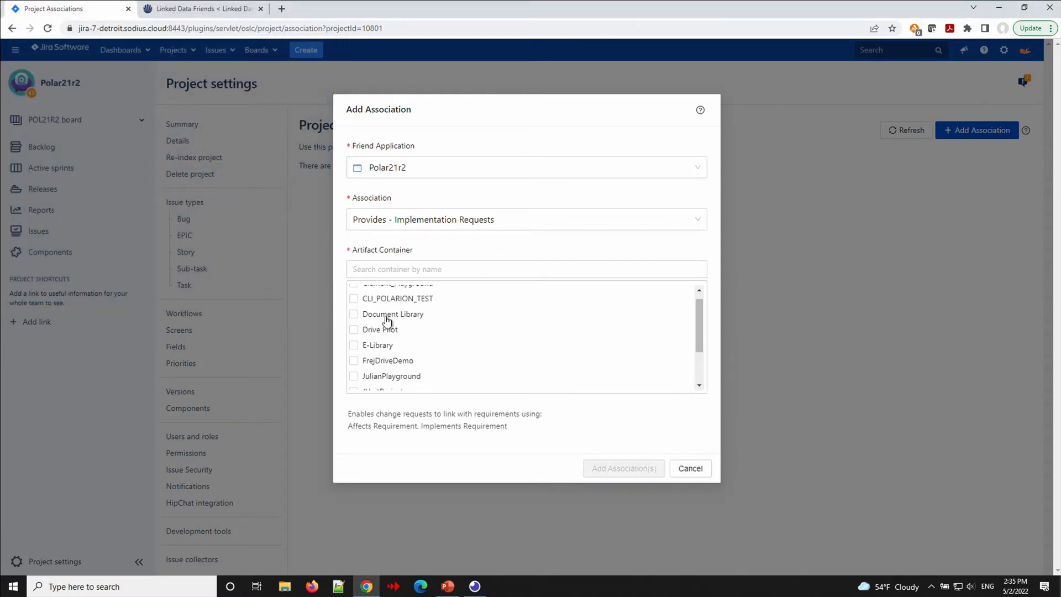
click(353, 328)
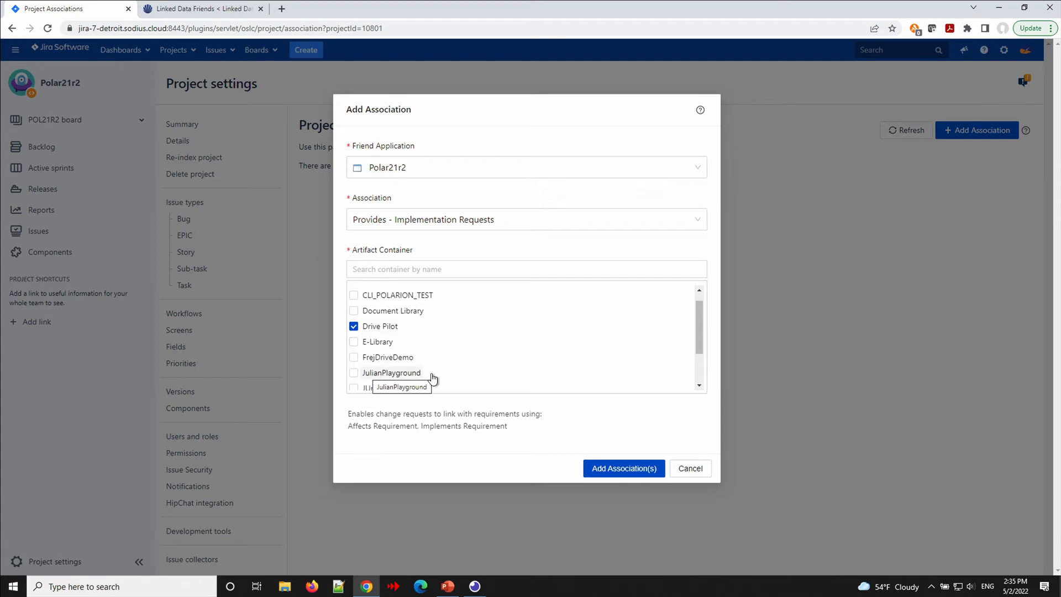
click(615, 469)
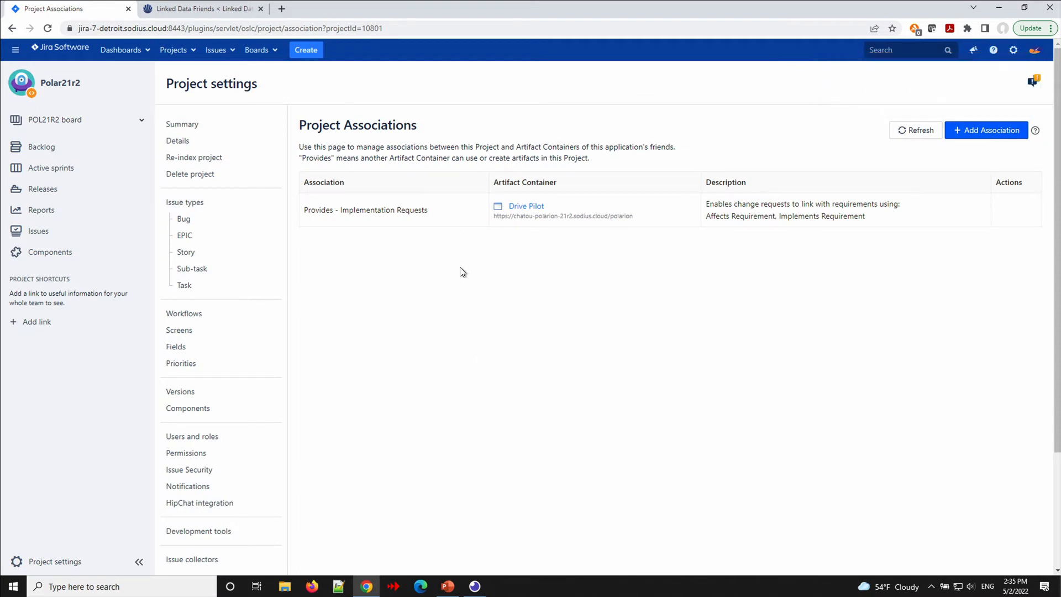
Add a Polar21r2 'Provides - Related Change Requests' association with the Drive Pilot container.
click(972, 131)
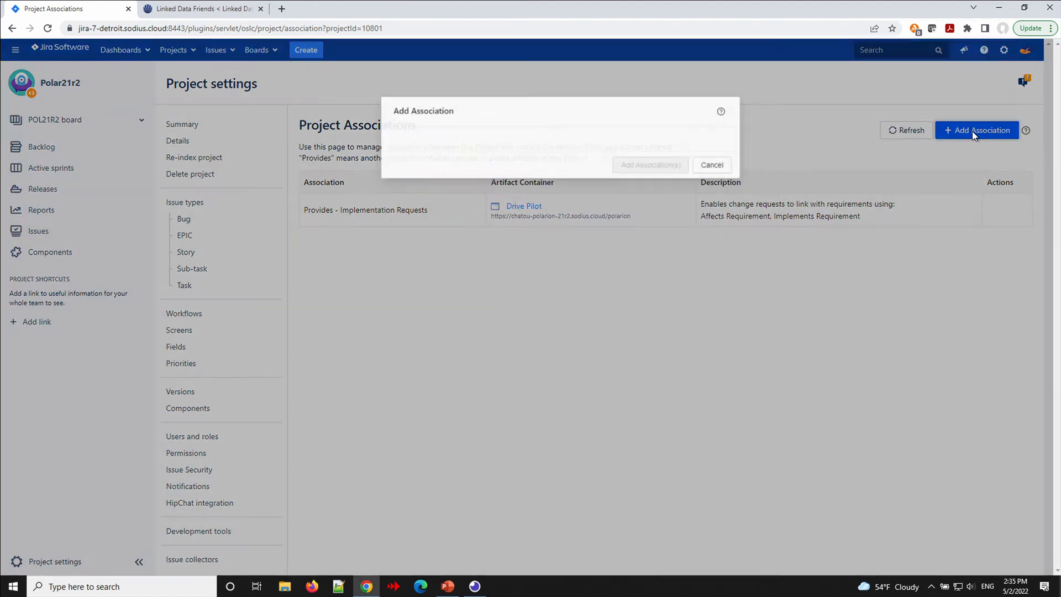
click(645, 167)
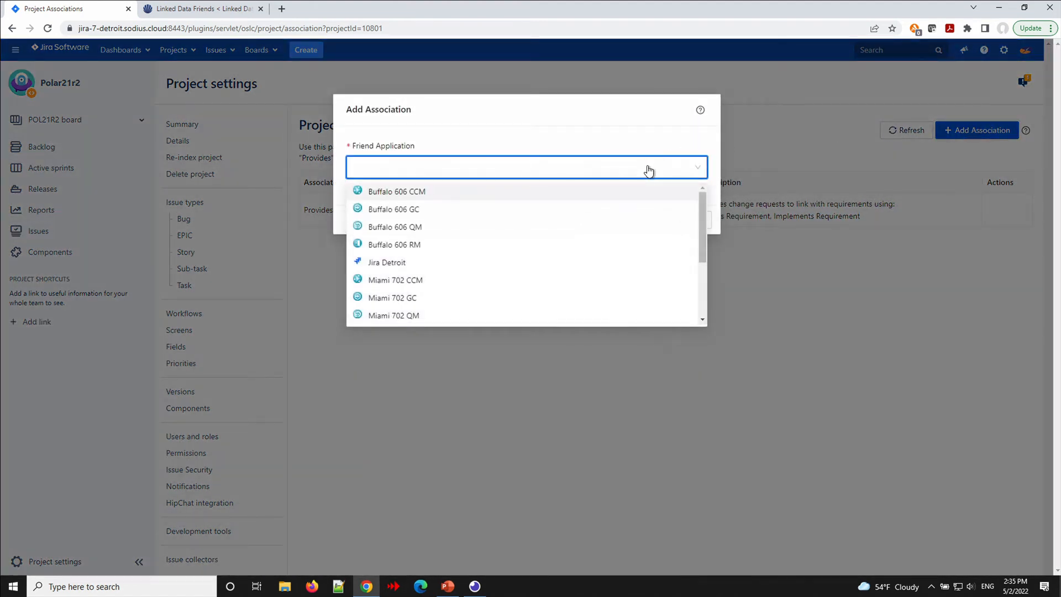
scroll(468, 252, down, 3)
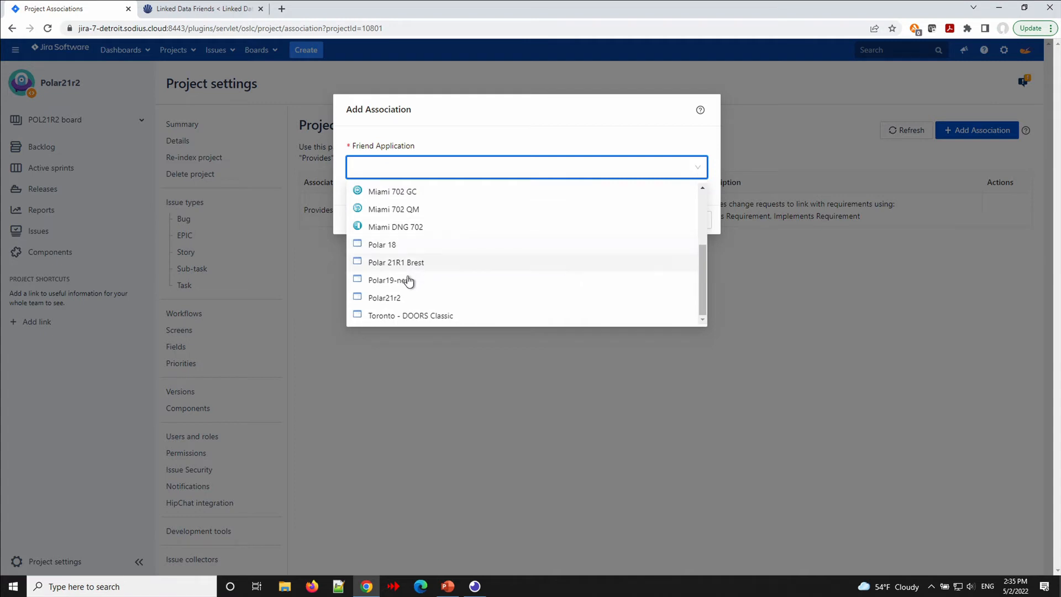
click(400, 298)
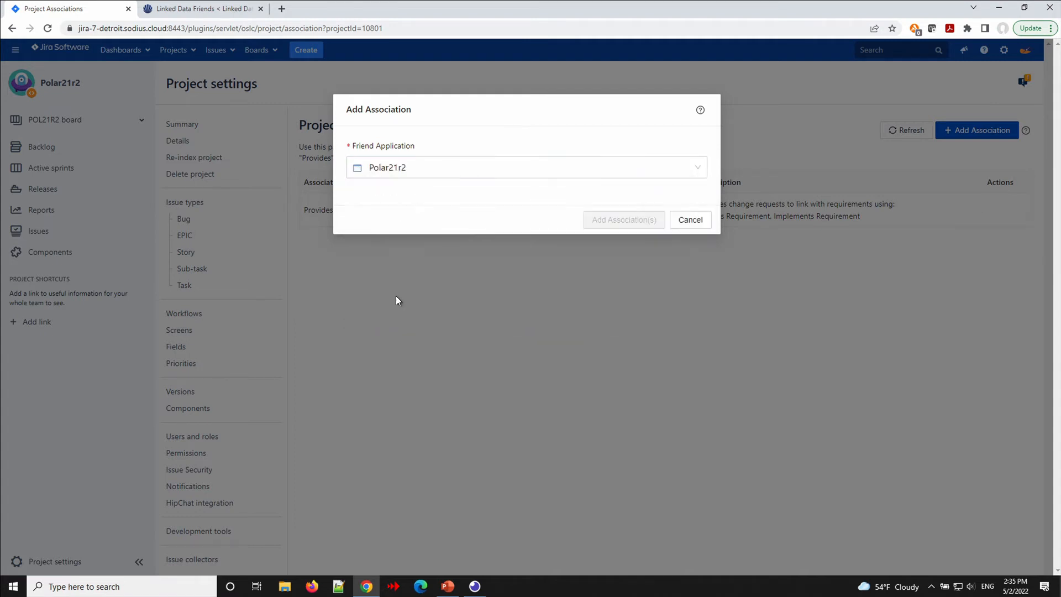
click(430, 224)
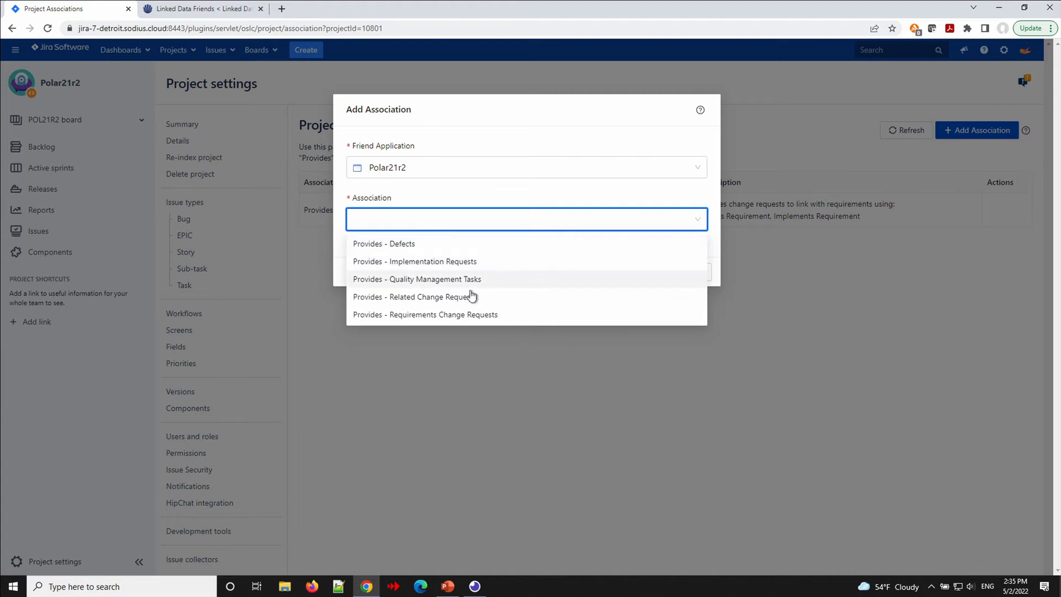
click(432, 298)
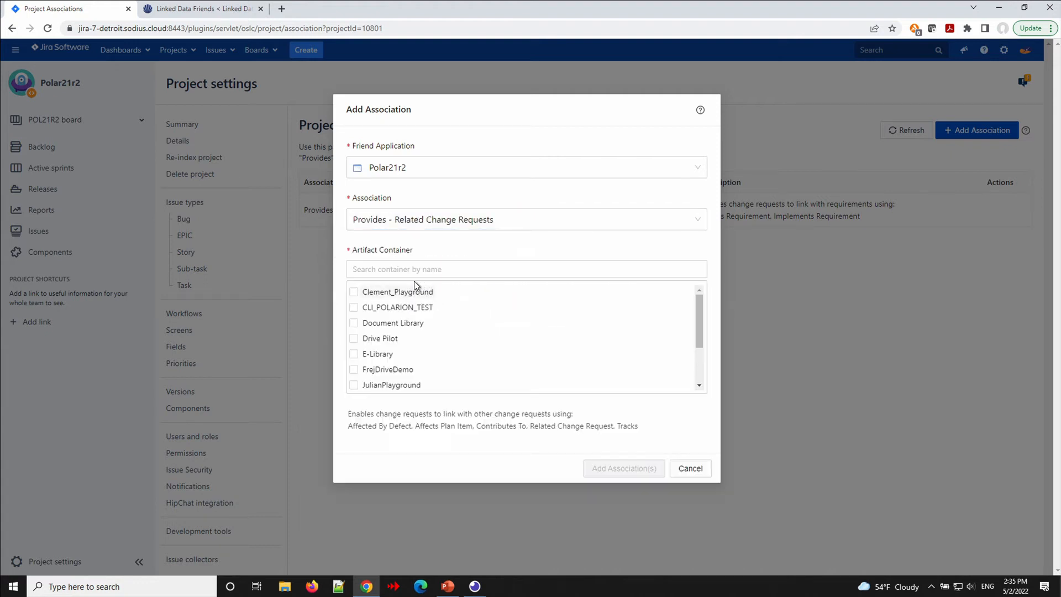
scroll(423, 363, down, 1)
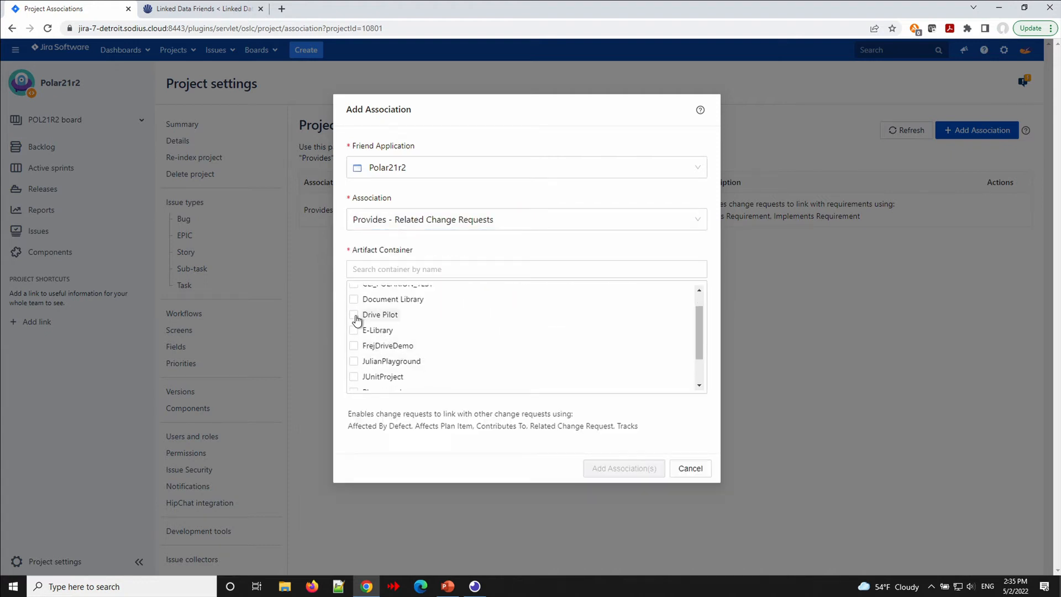
click(354, 315)
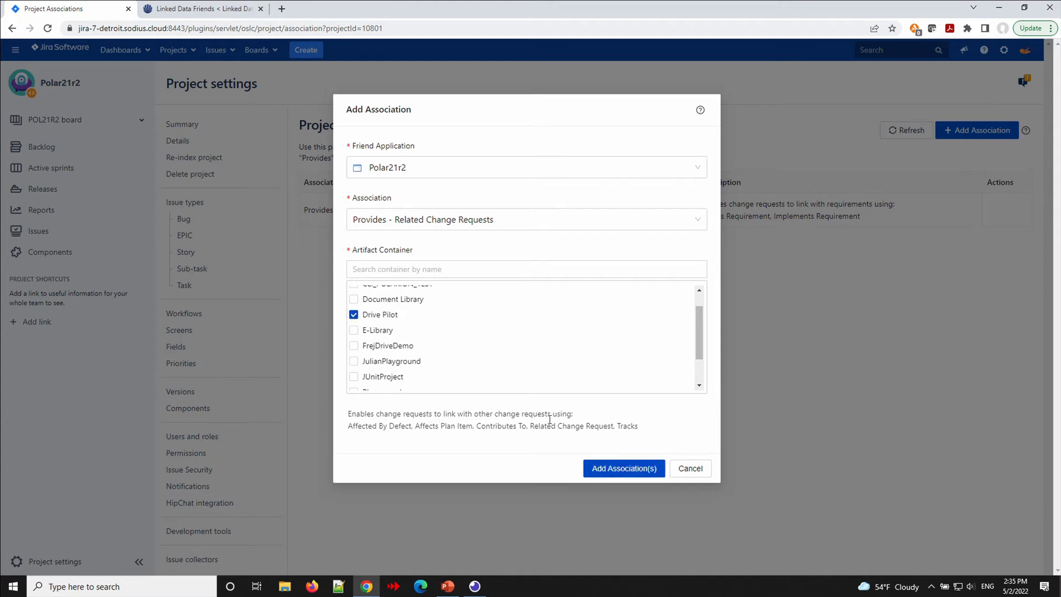
click(601, 469)
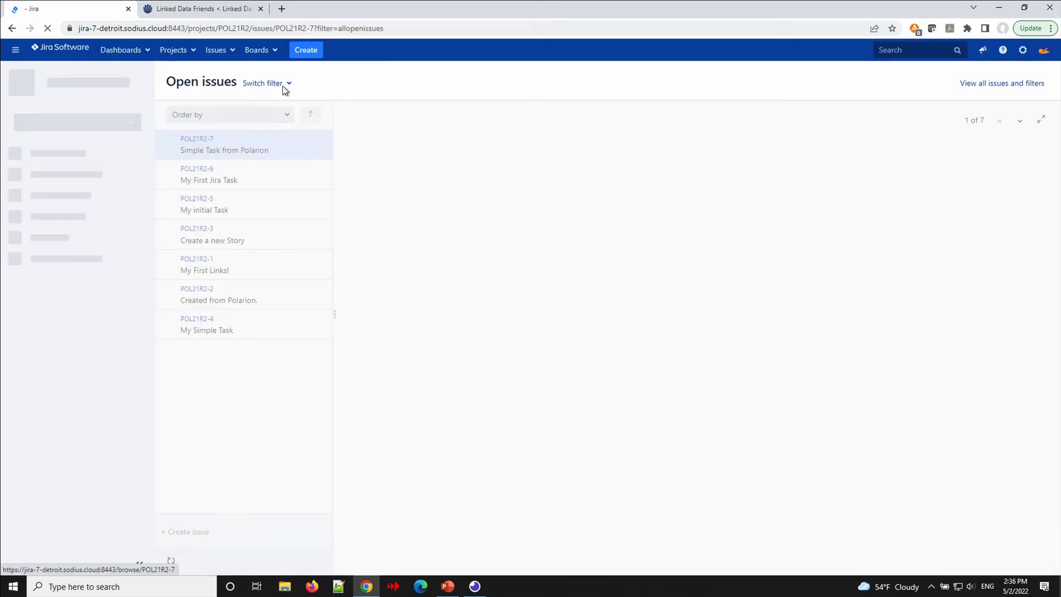
Create a task with summary 'Sample Task' and open the resulting POL21R2-8 issue.
click(307, 54)
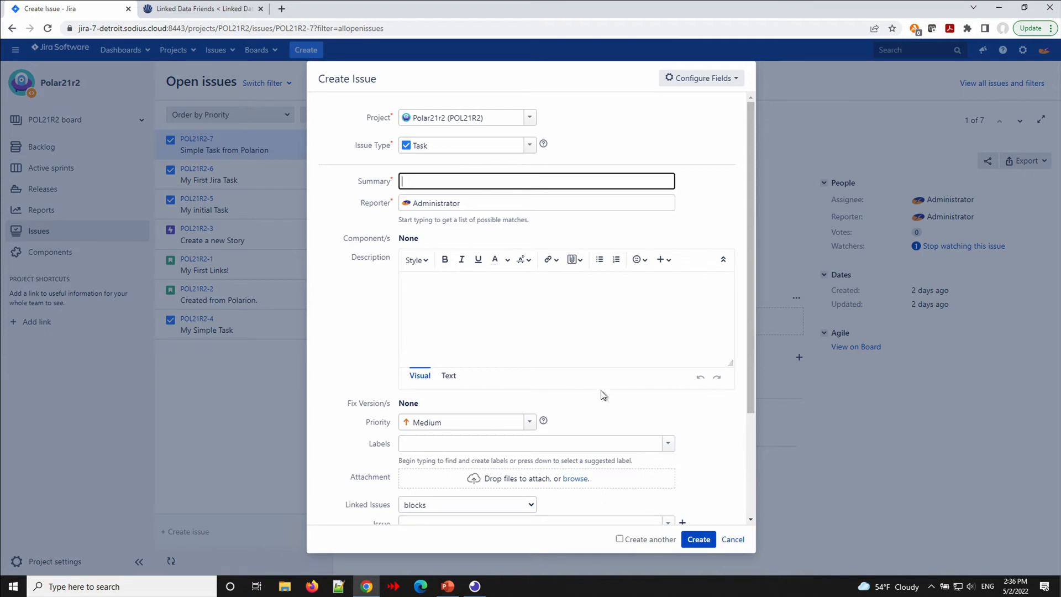
click(695, 539)
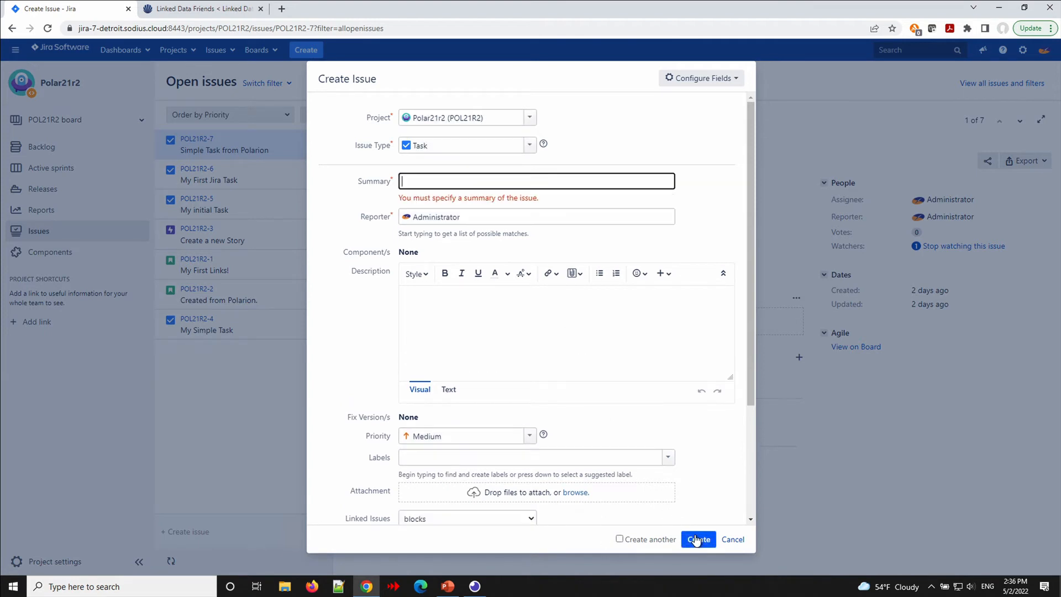
text(Sample Task)
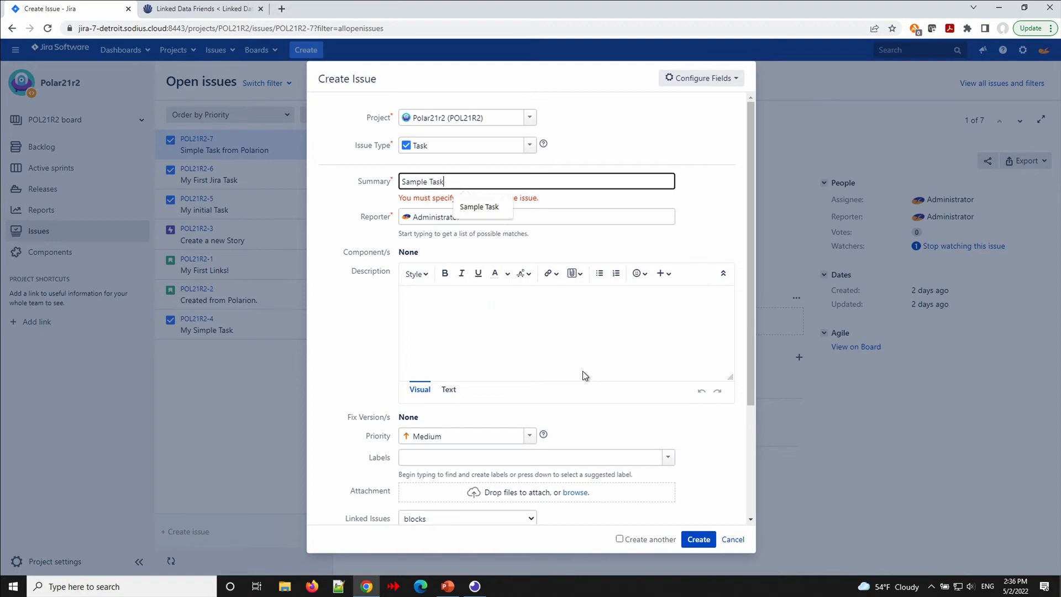
key(Return)
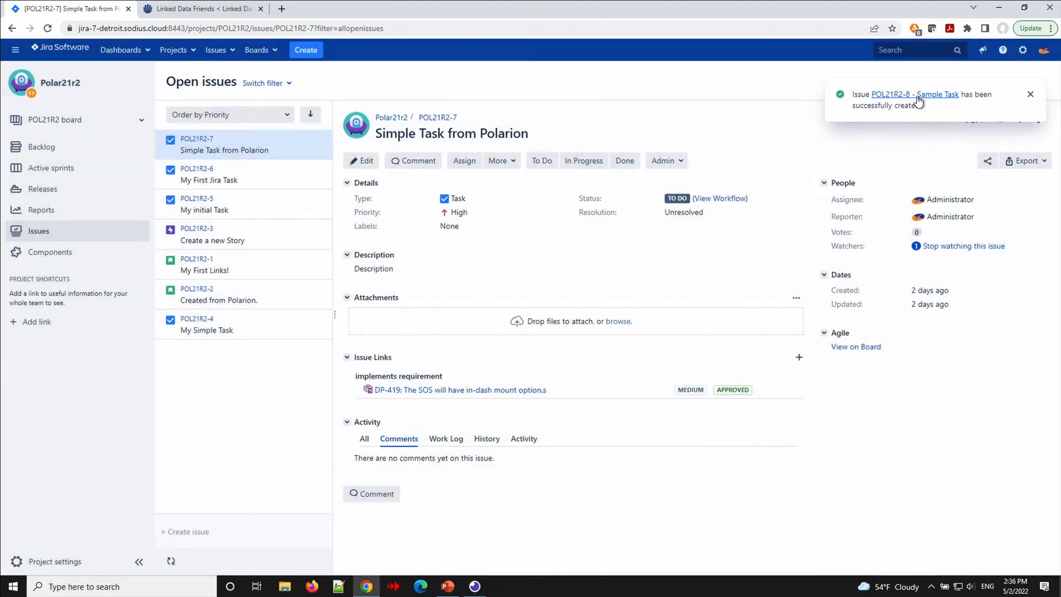
click(918, 101)
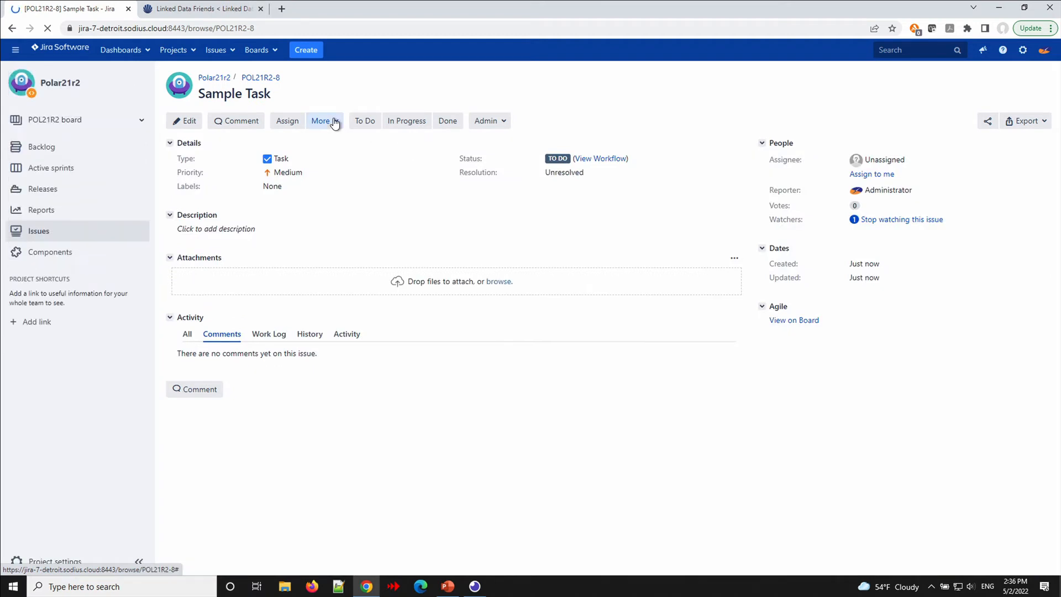
Add an 'Implements Requirement' collaboration link from POL21R2-8 to Drive Pilot requirement DP-433.
click(334, 121)
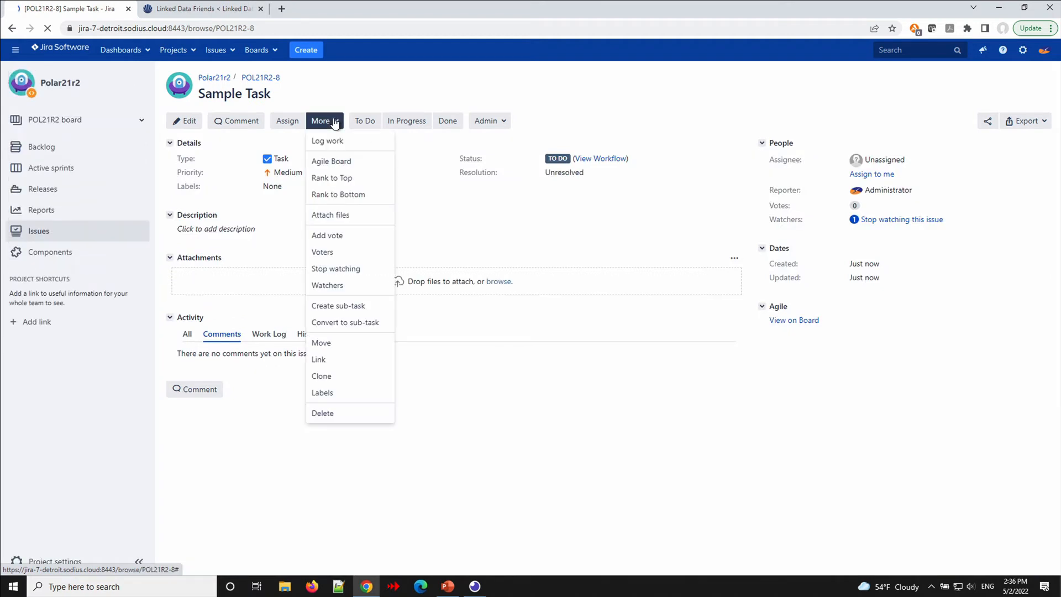
click(325, 360)
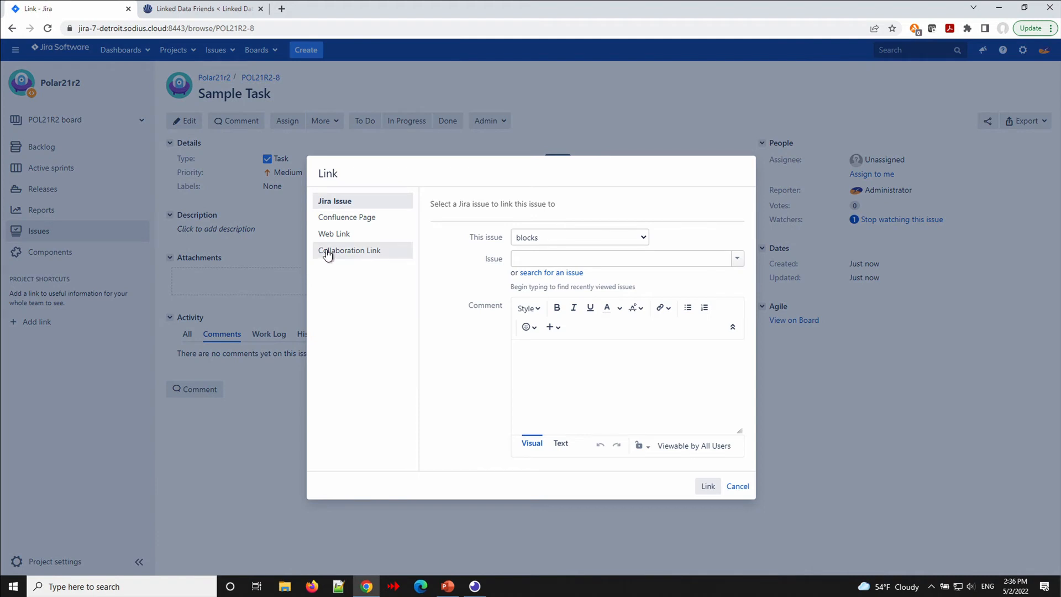
click(328, 253)
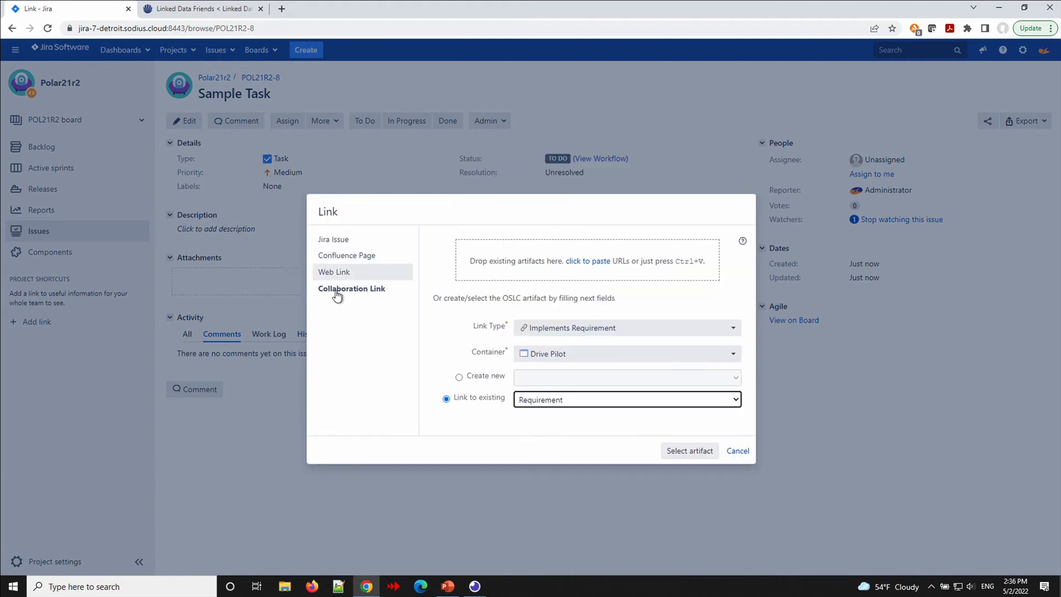
click(578, 330)
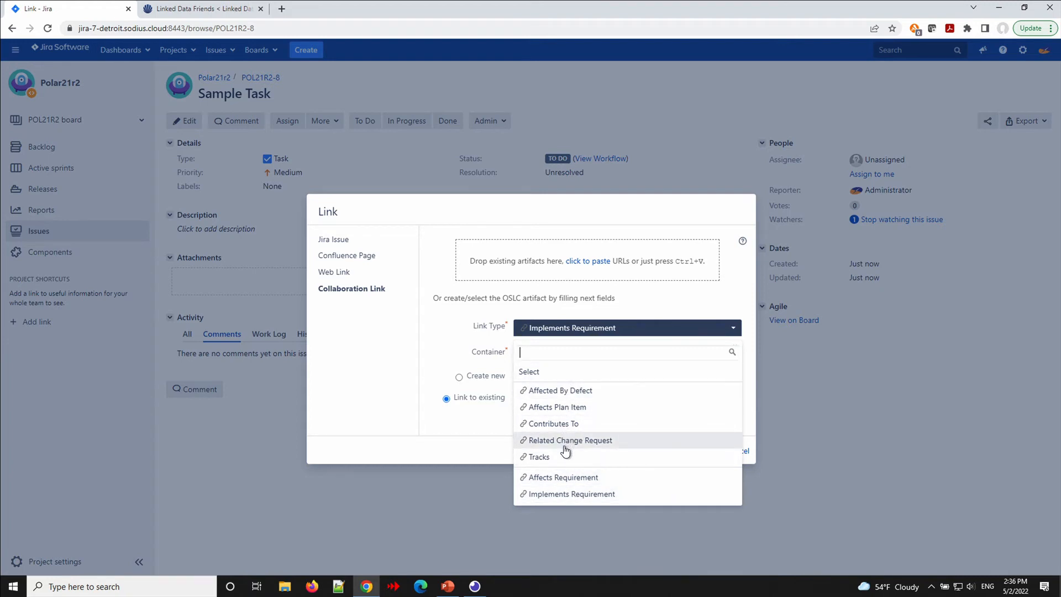
click(576, 497)
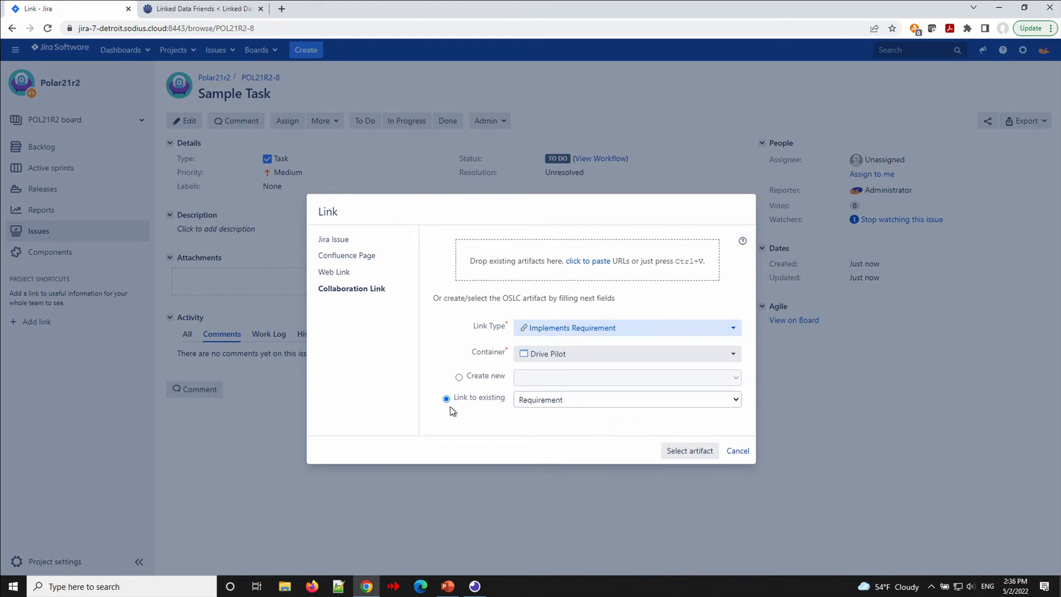
click(691, 452)
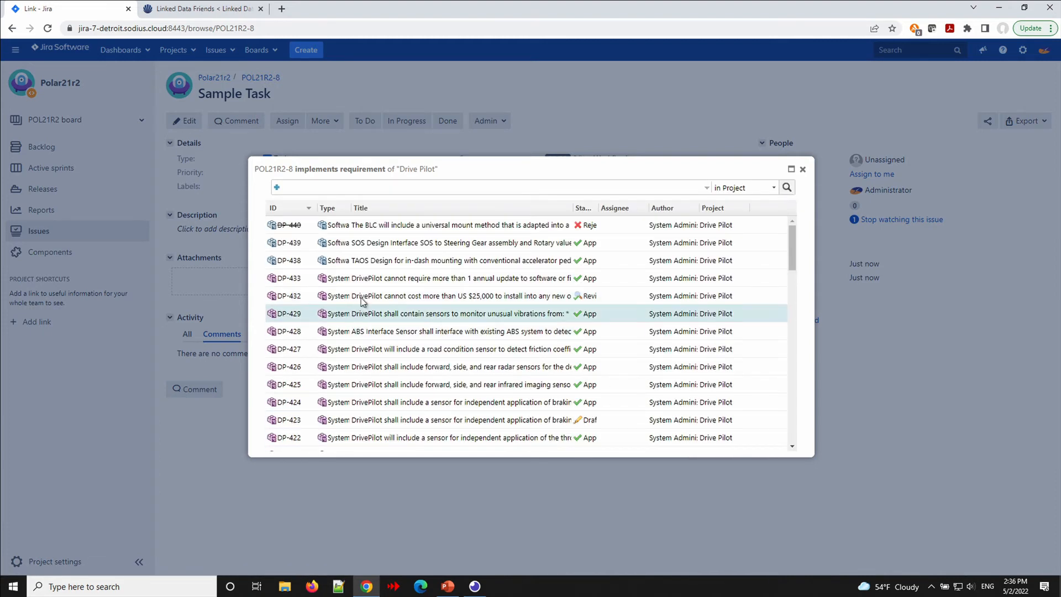
double_click(368, 283)
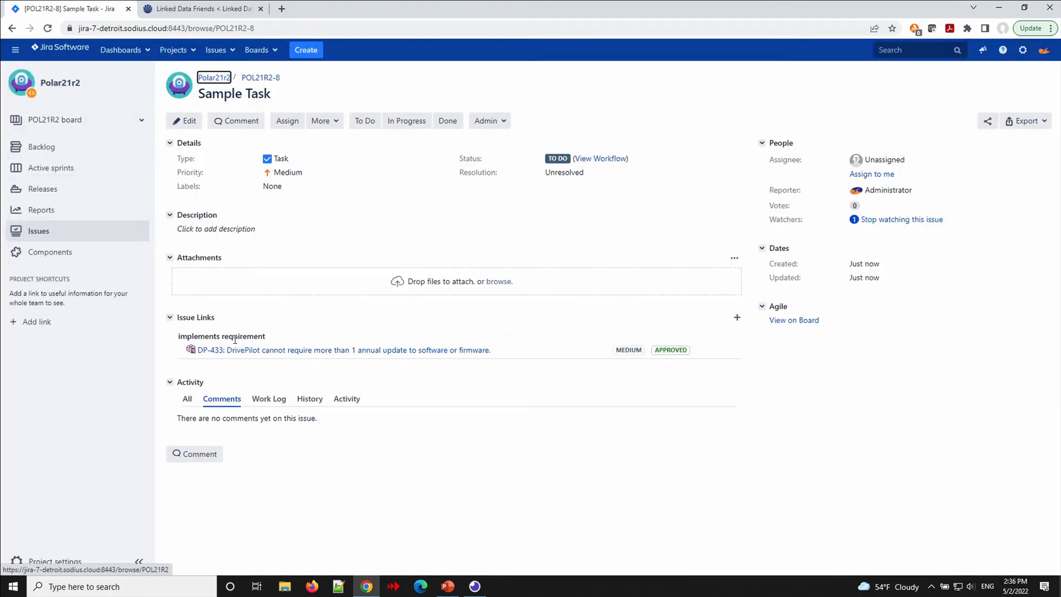
Enlarge the DP-433 requirement preview on POL21R2-8.
mouse_move(234, 347)
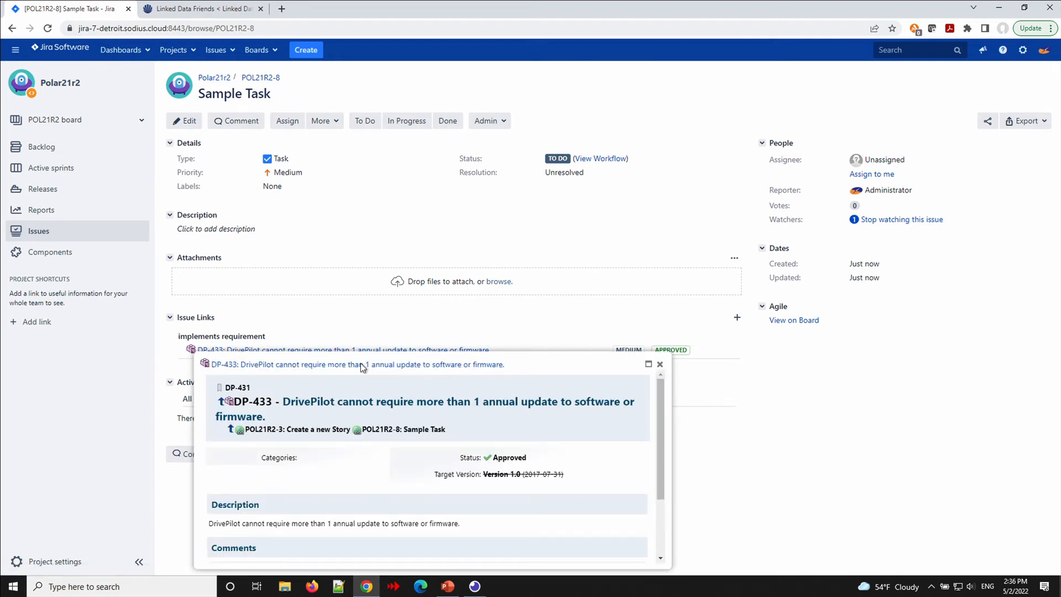
click(649, 365)
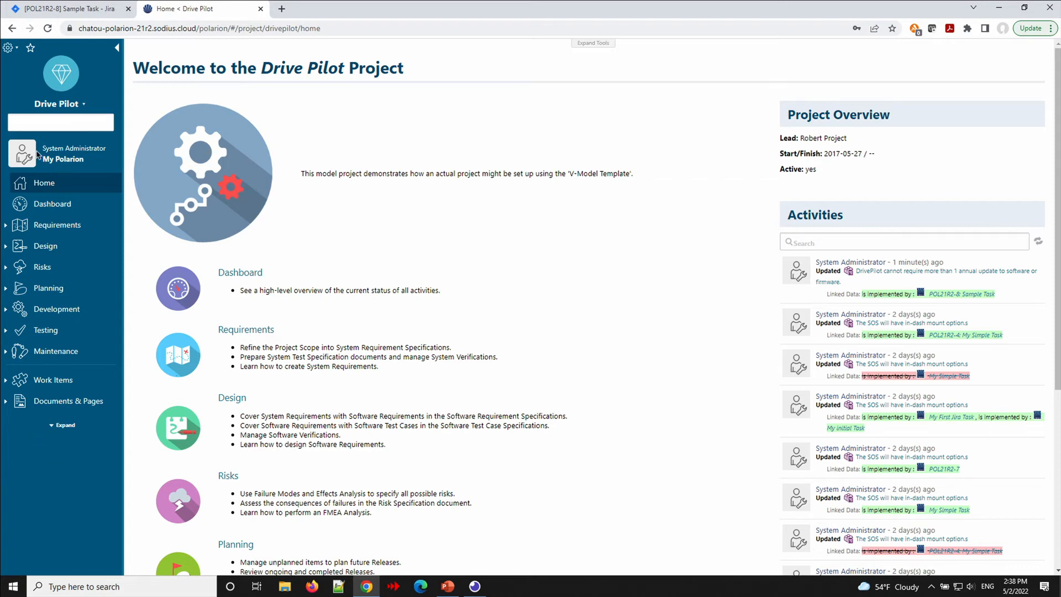
Go to Drive Pilot's administration and open the empty Linked Data Associations page.
click(8, 48)
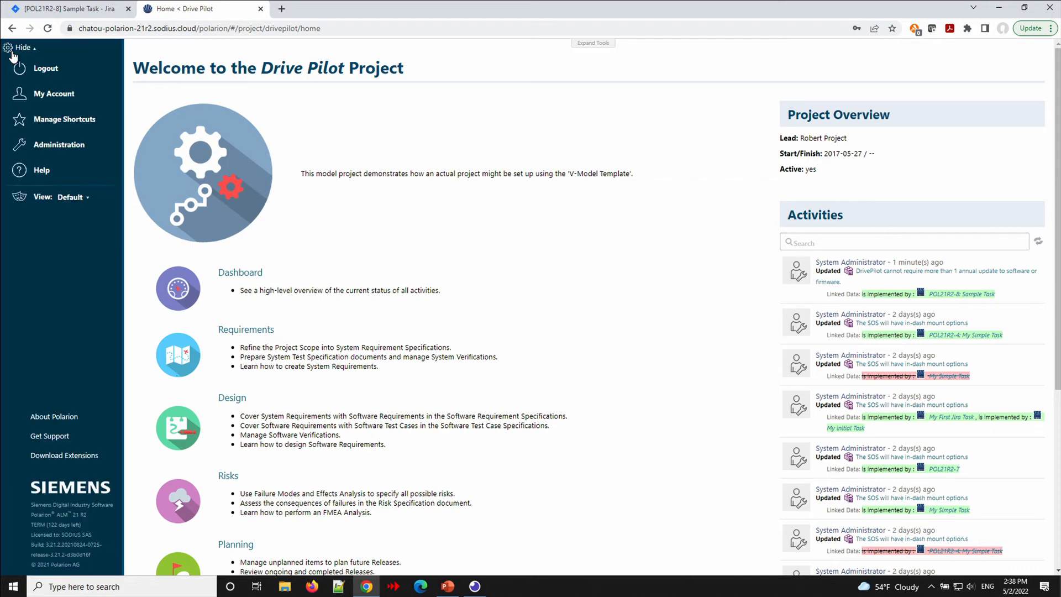
click(53, 146)
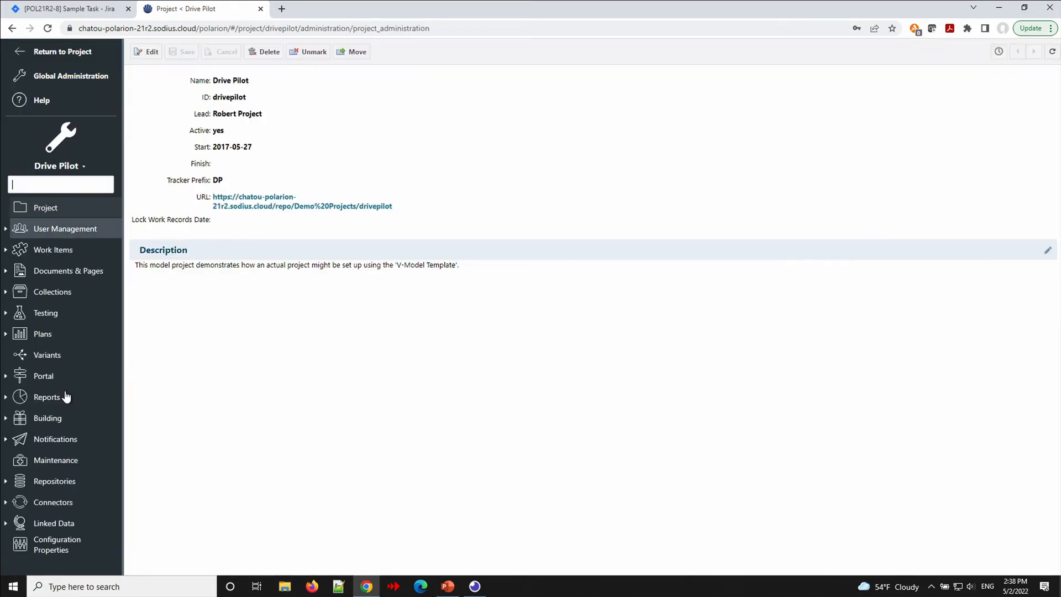
click(6, 523)
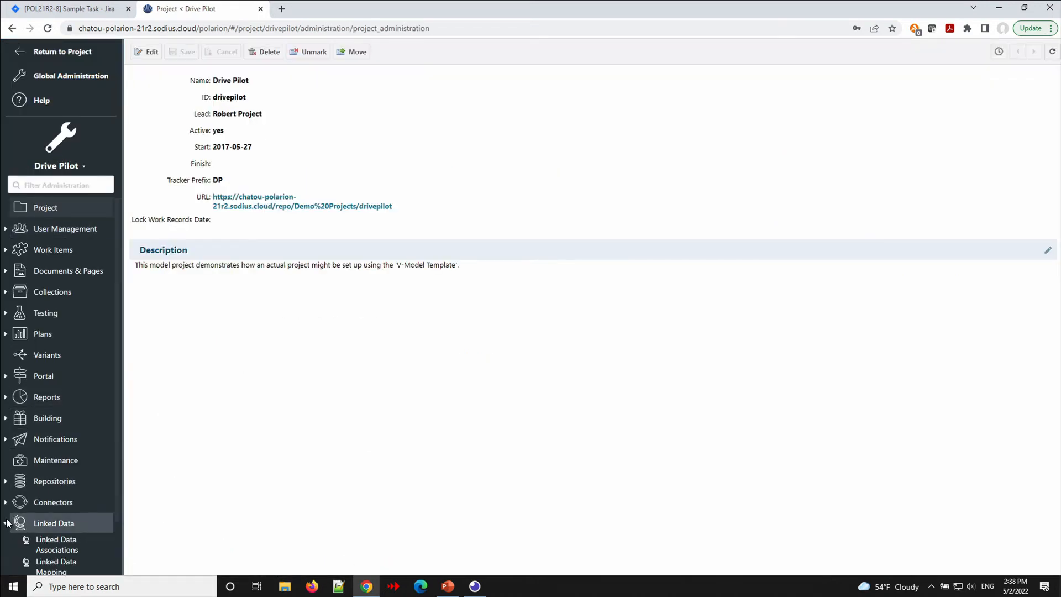
scroll(8, 521, down, 2)
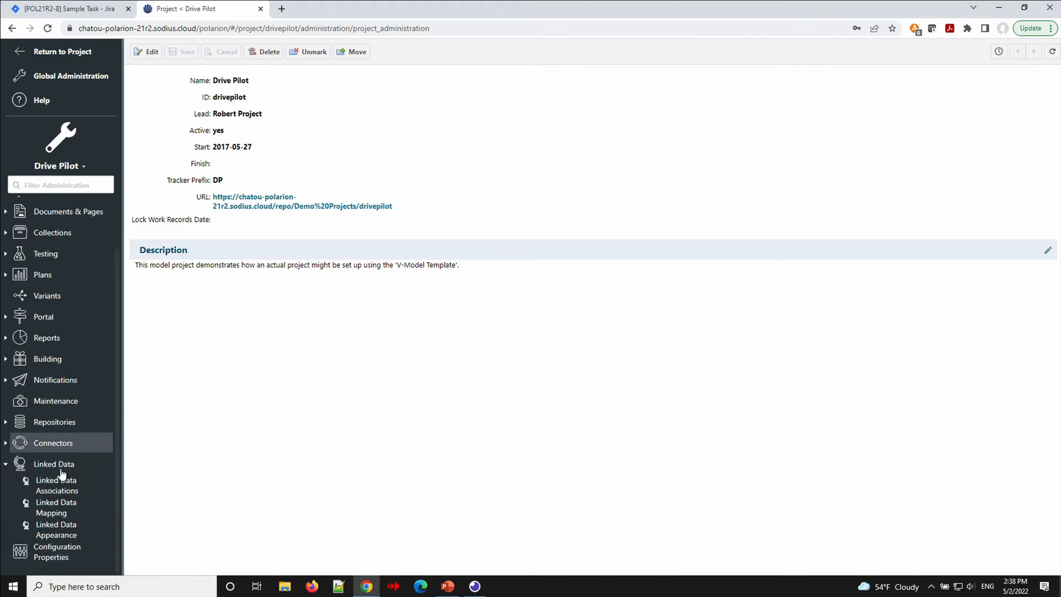
click(57, 484)
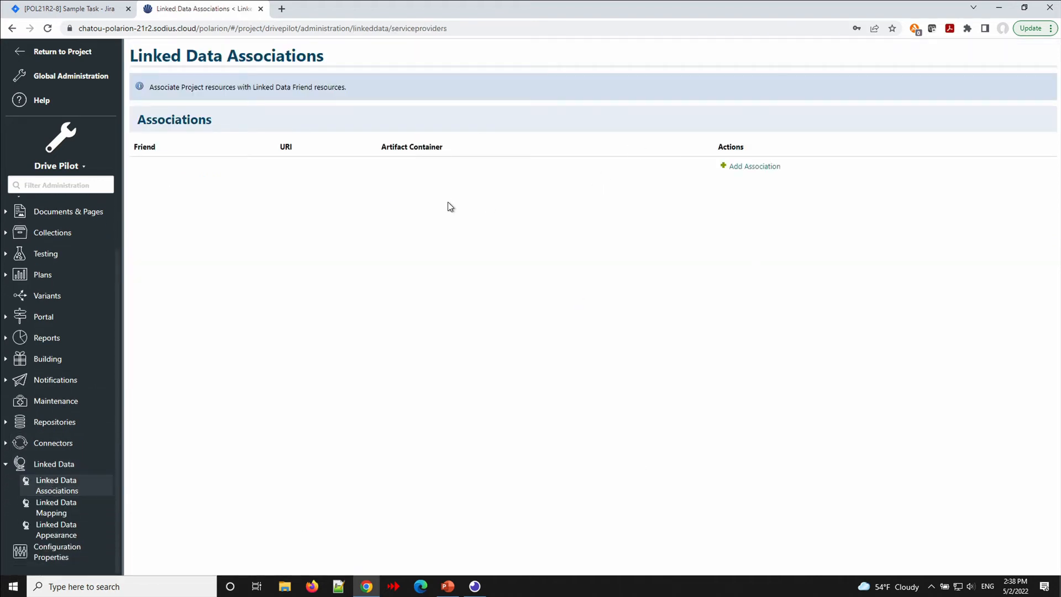
Add a Detroit Jira association with the Polar21r2 container, then return to the Drive Pilot project.
click(743, 166)
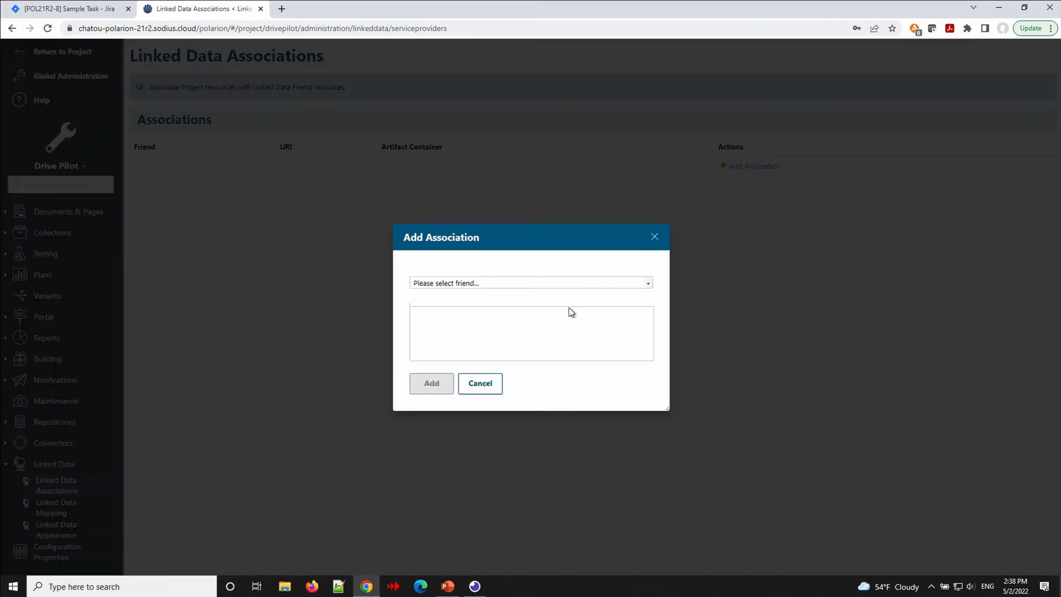
click(564, 284)
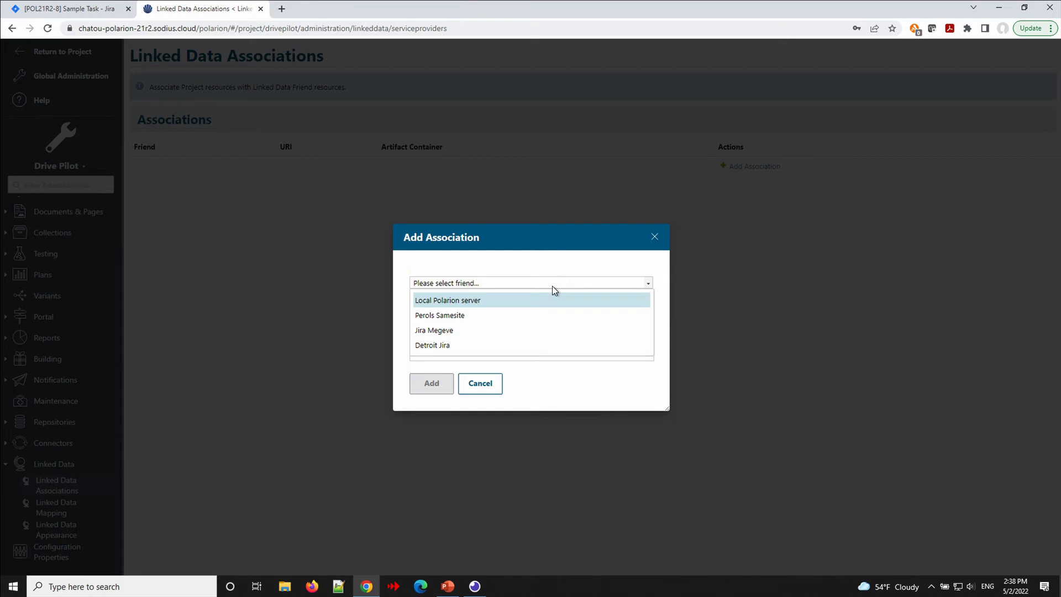
click(464, 346)
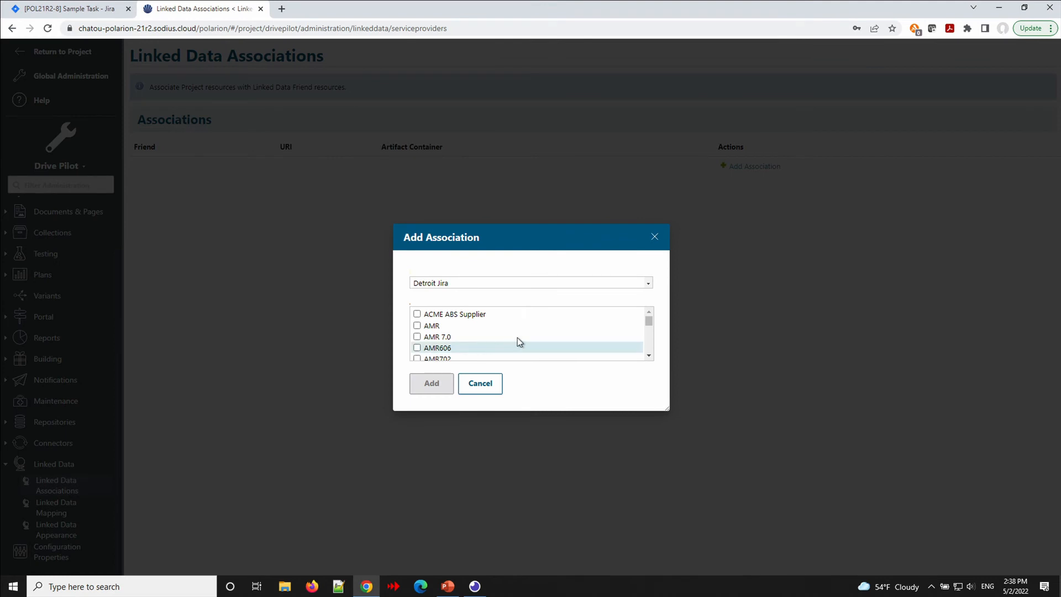
drag(649, 324, 649, 340)
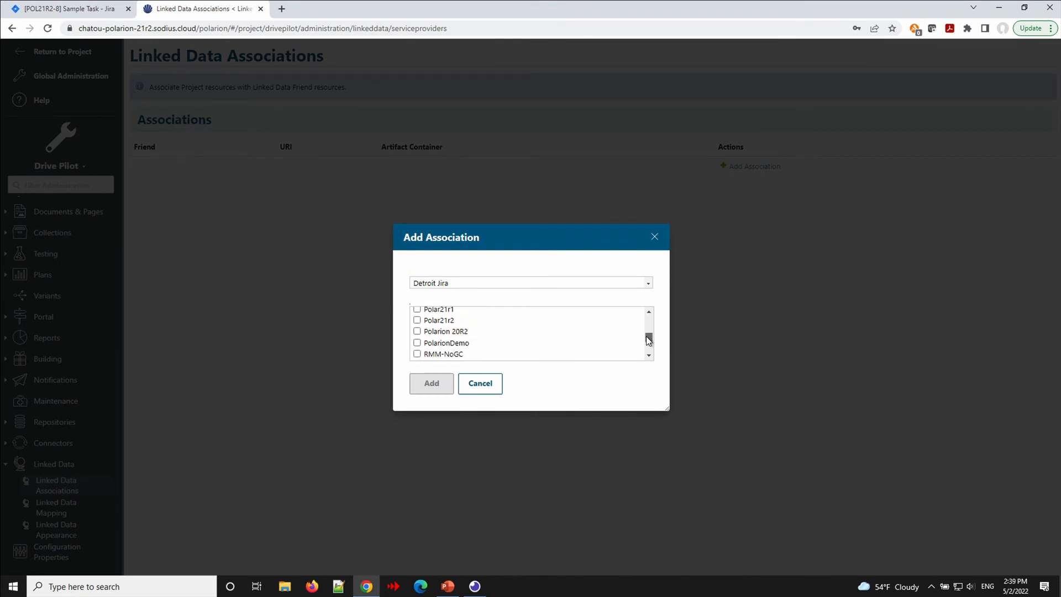
click(417, 320)
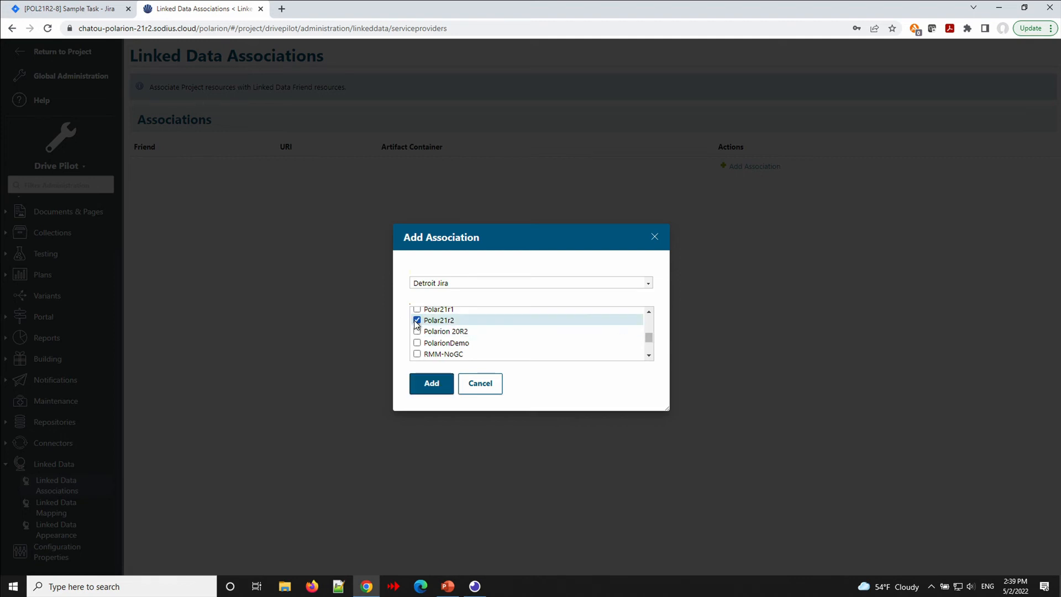
click(427, 389)
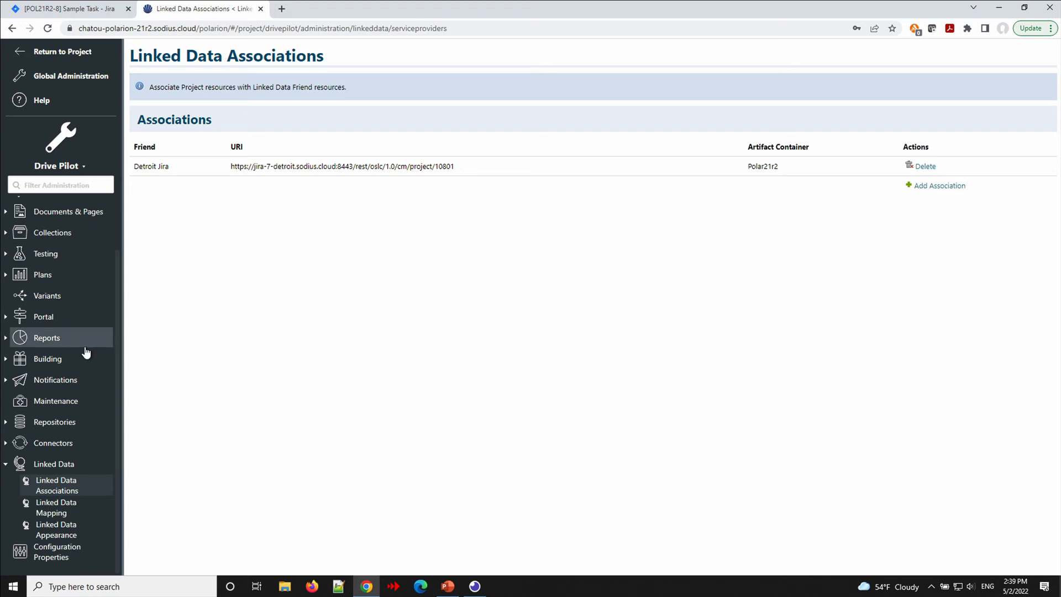
scroll(55, 283, up, 2)
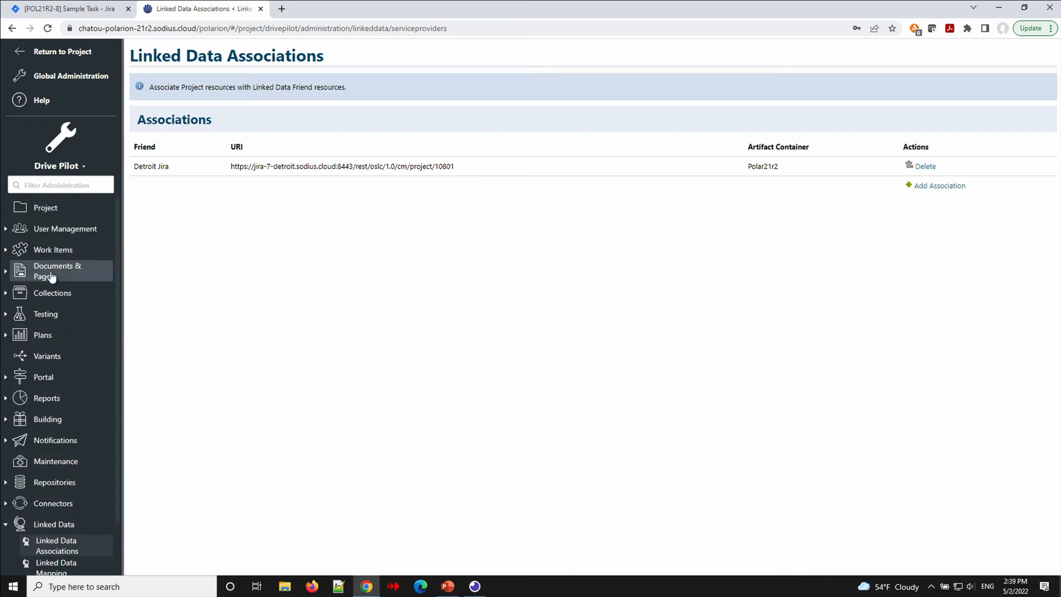
click(22, 55)
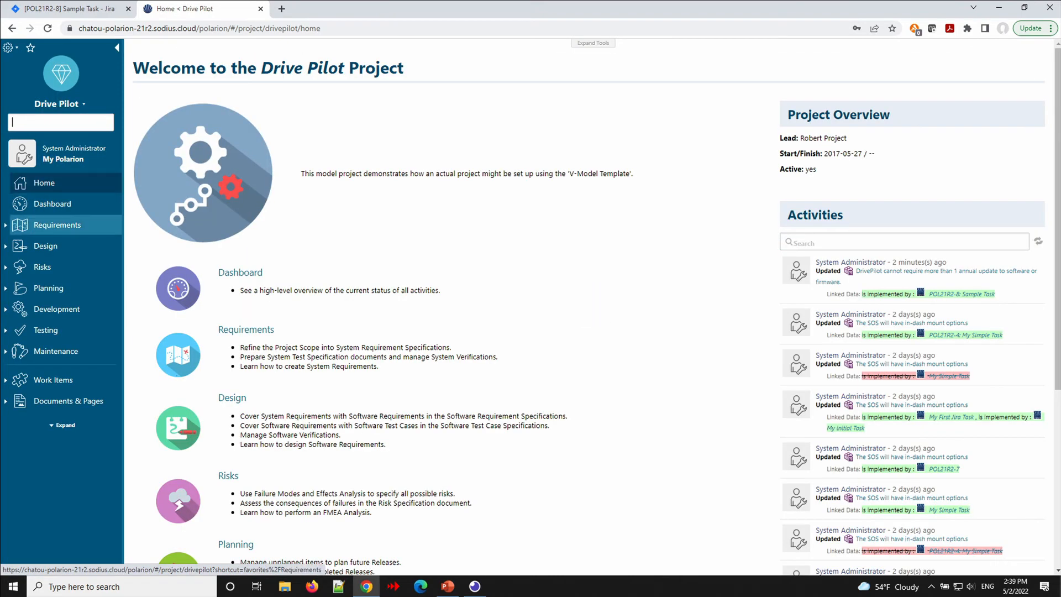
Open the System Requirement Specification document and scroll down to requirement DP-413.
click(6, 225)
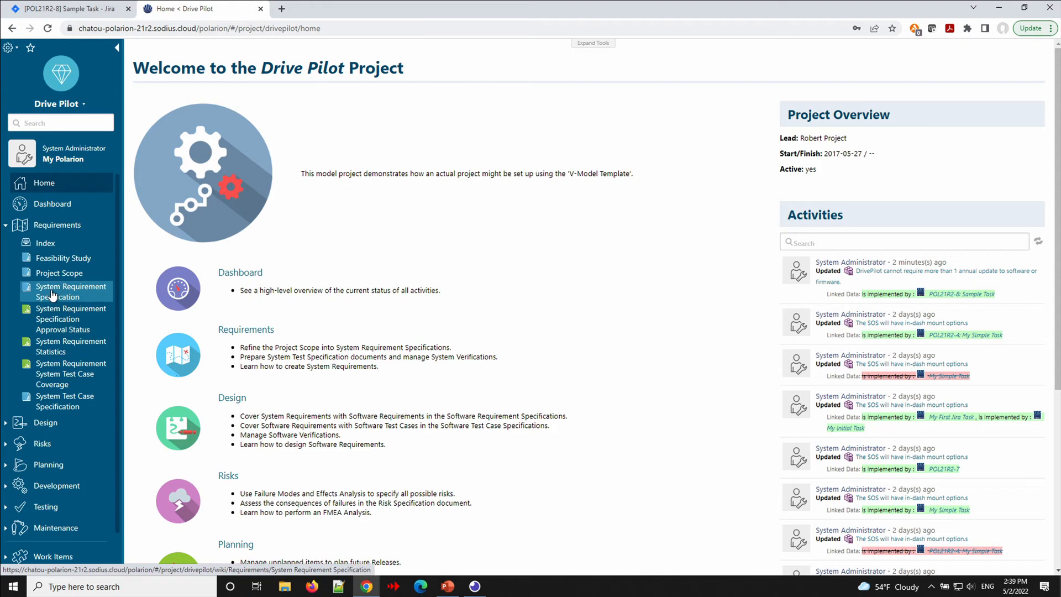
click(53, 294)
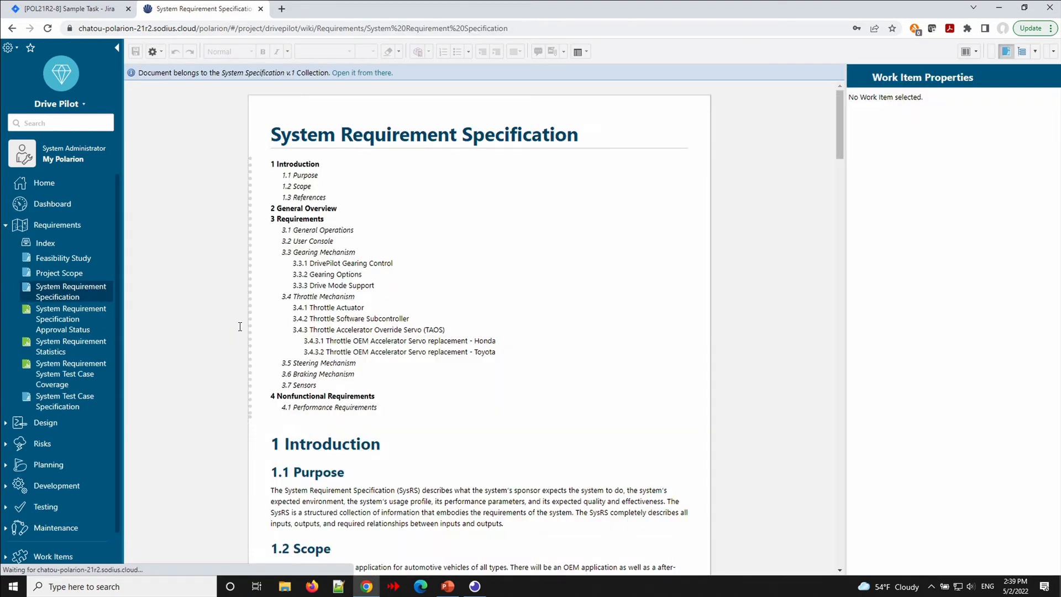
scroll(408, 367, down, 15)
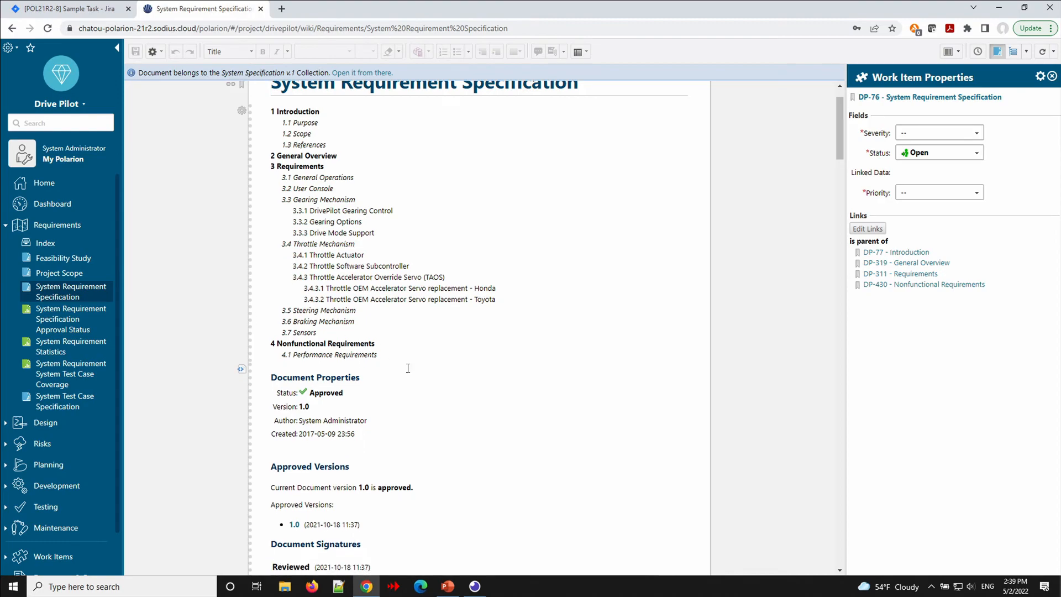
scroll(408, 367, down, 20)
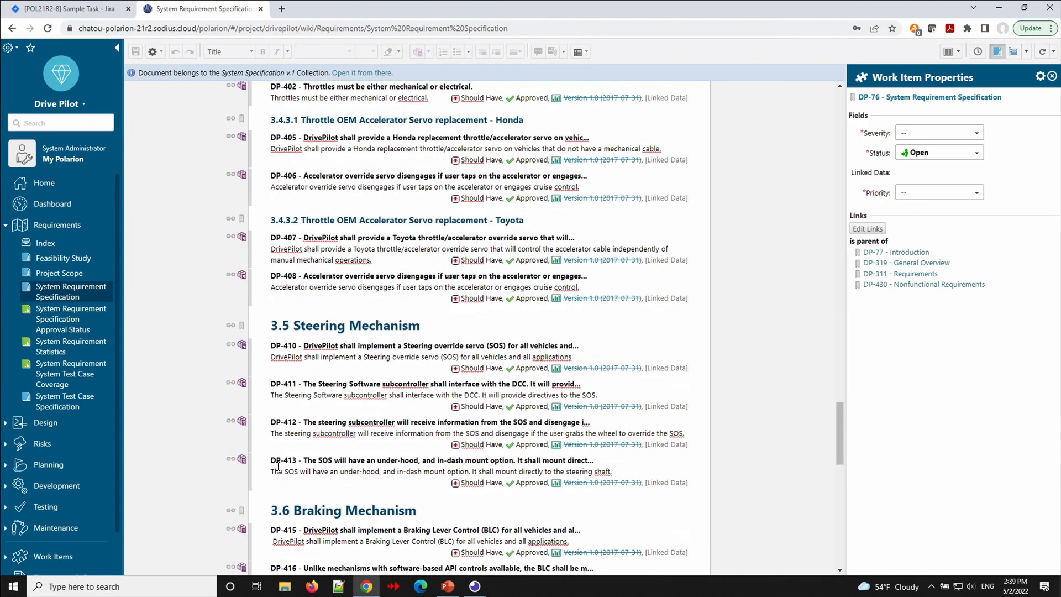
Start a link from DP-413 and open DP-413 on its own work item page.
click(230, 460)
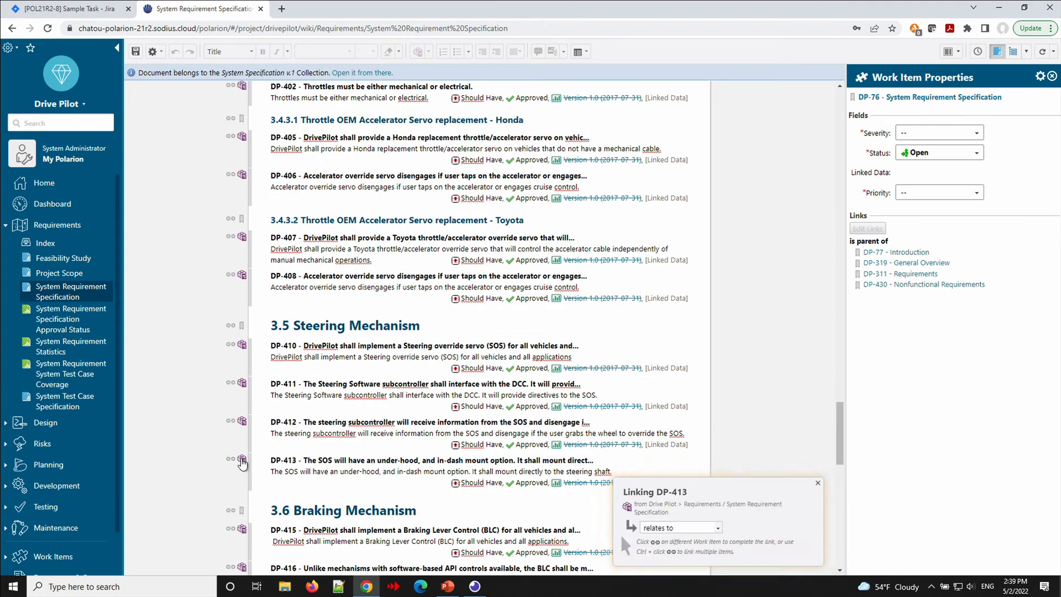
click(242, 461)
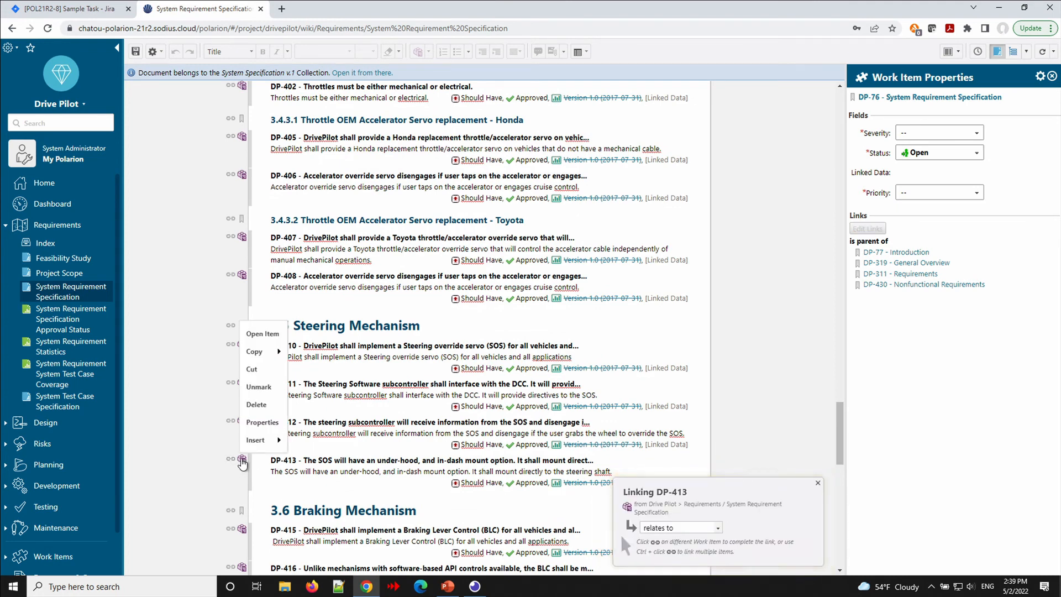
click(263, 334)
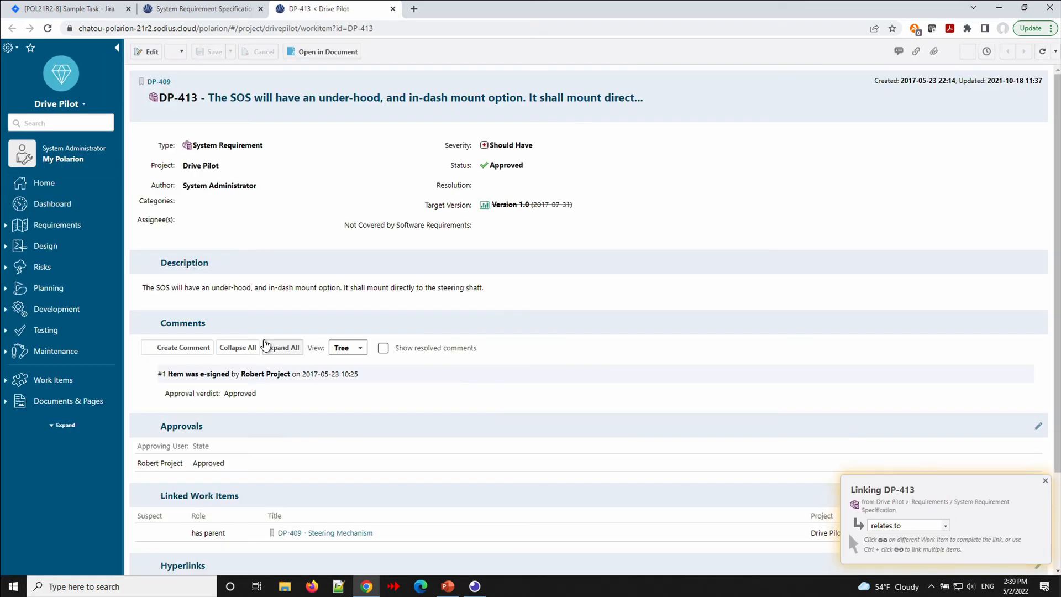
Add an 'is implemented by' linked item to DP-413, pointing to an external Jira item.
scroll(253, 379, down, 3)
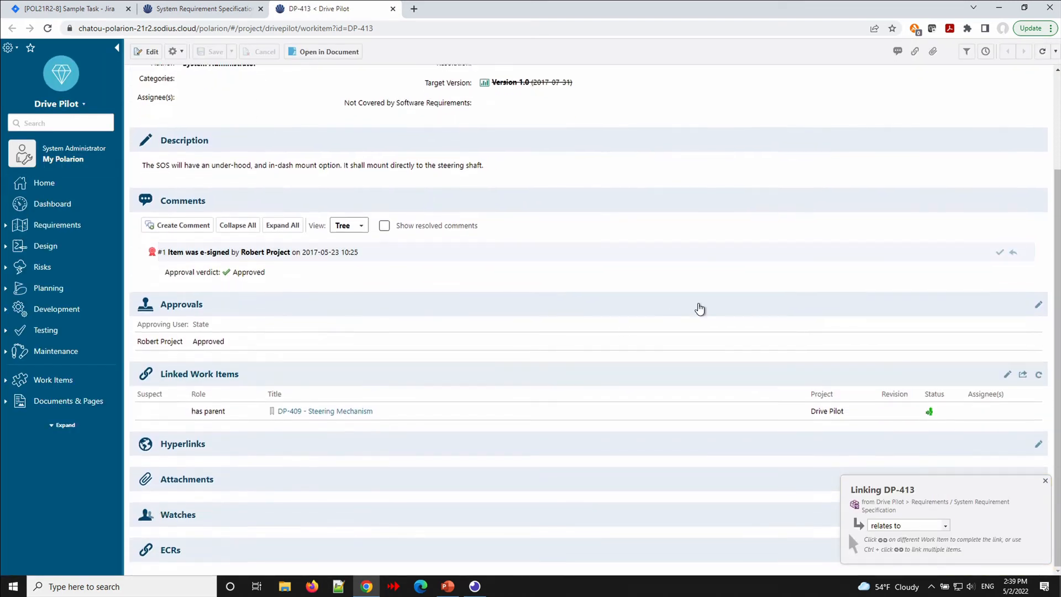
click(1006, 376)
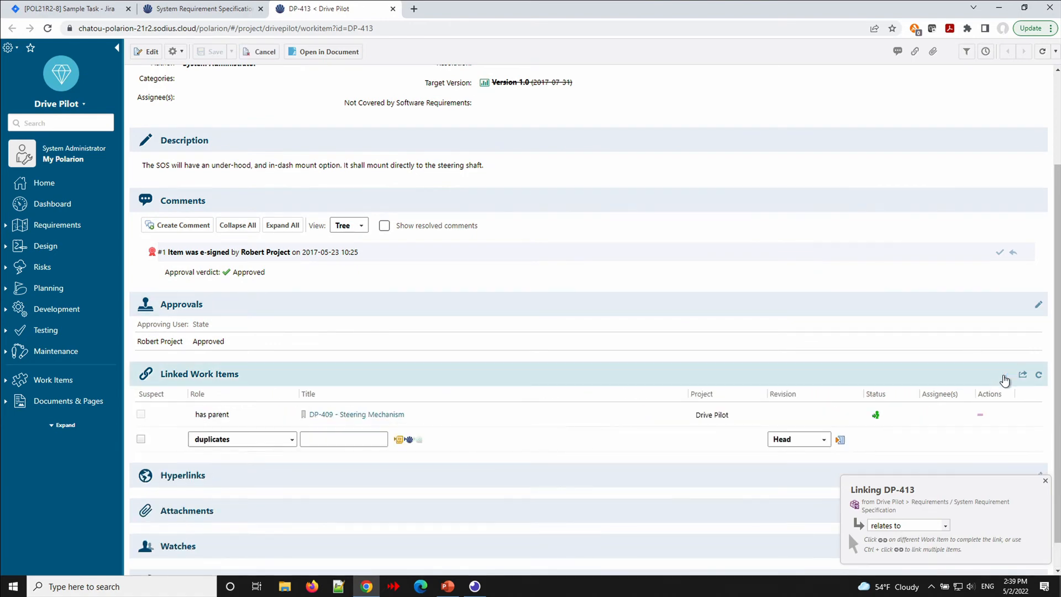
click(292, 441)
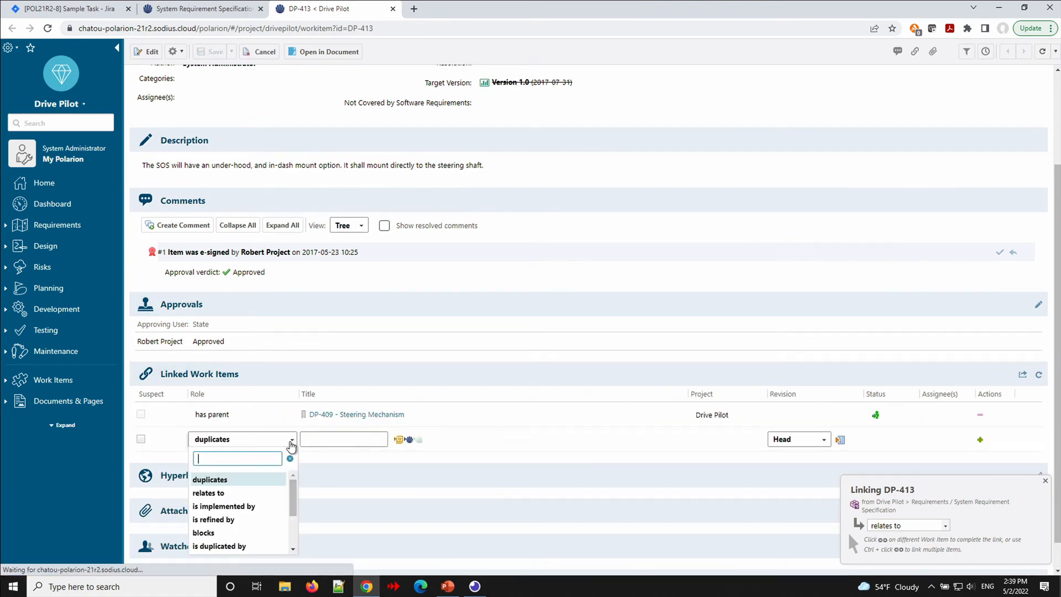
click(253, 510)
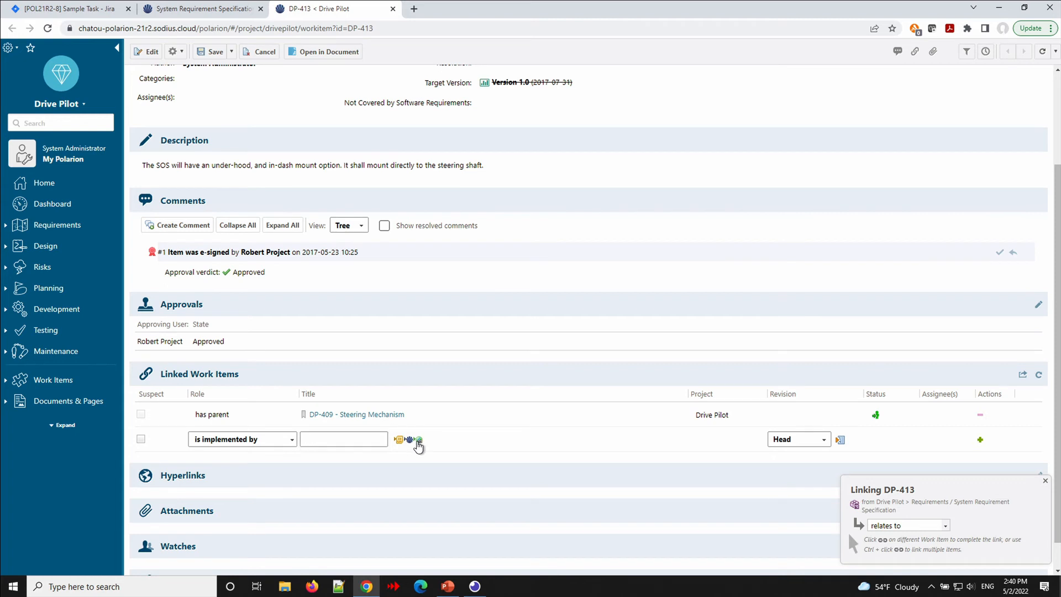
click(419, 441)
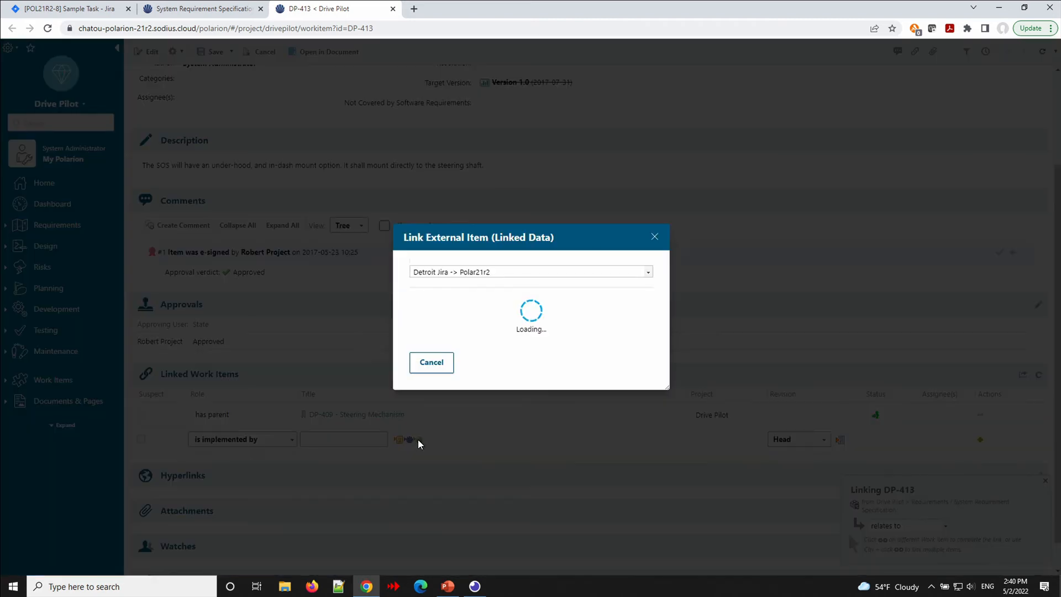
click(499, 310)
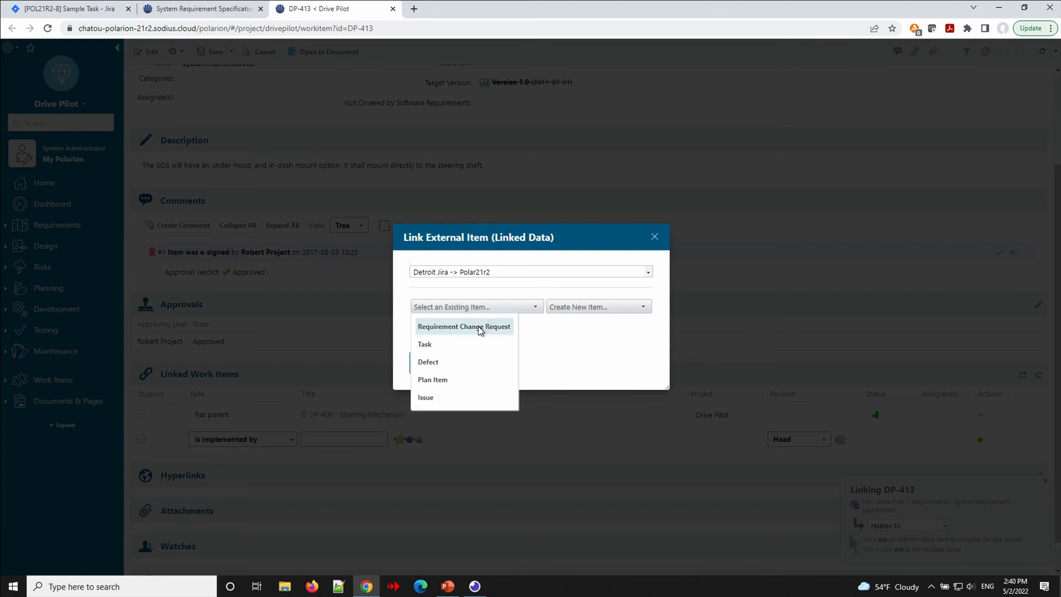
click(456, 399)
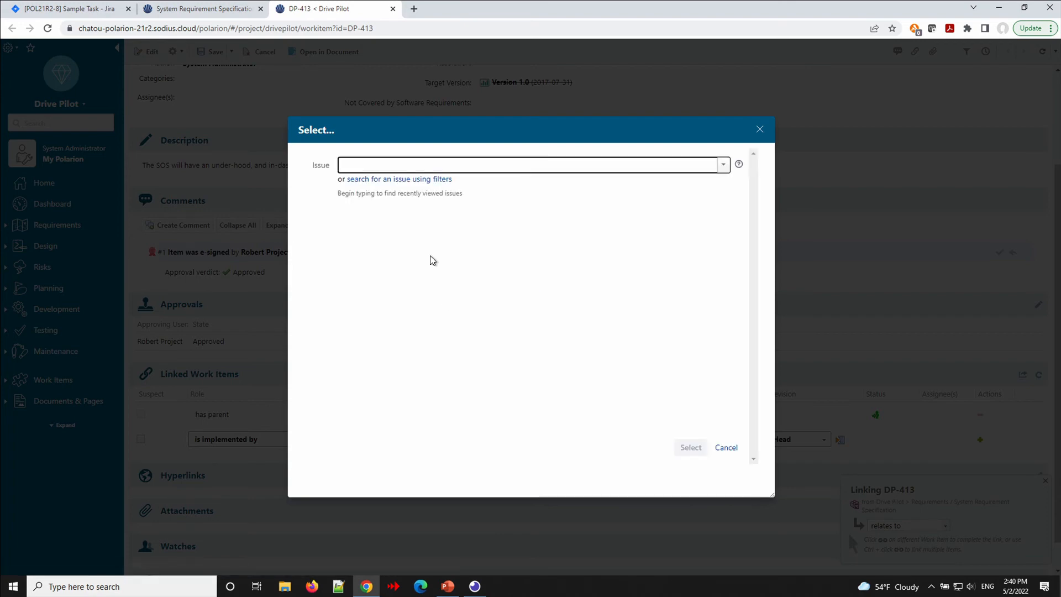
Search 'pol', select Jira task POL21R2-8 and save the link on DP-413.
text(pol)
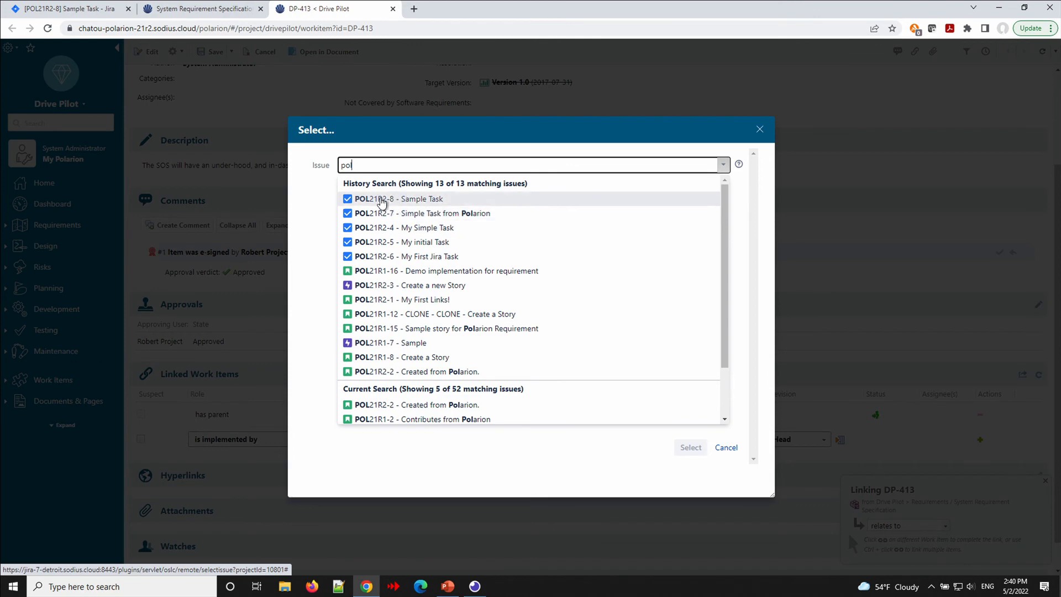
click(387, 199)
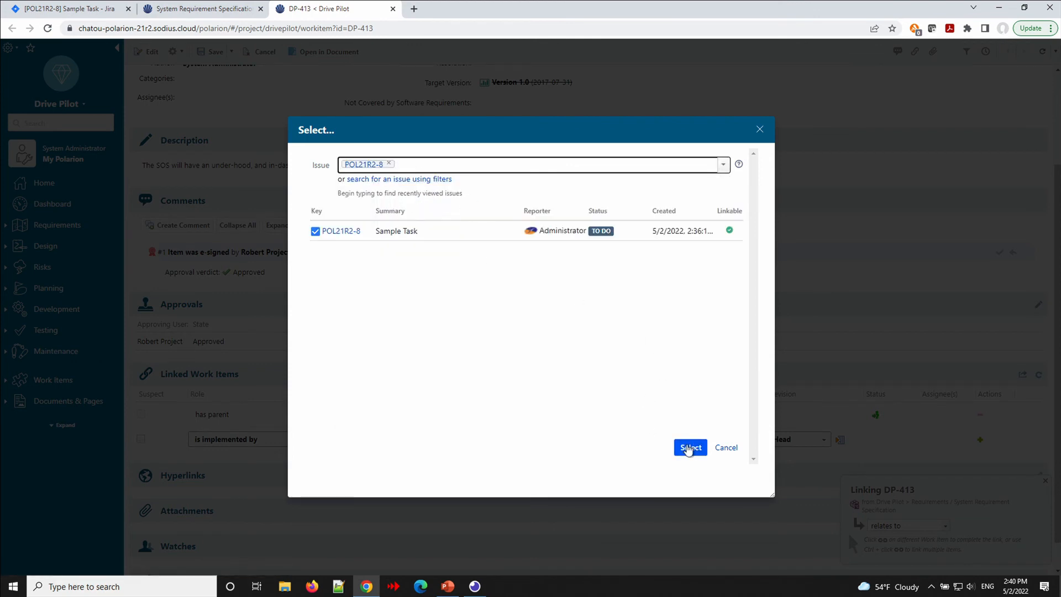
click(687, 446)
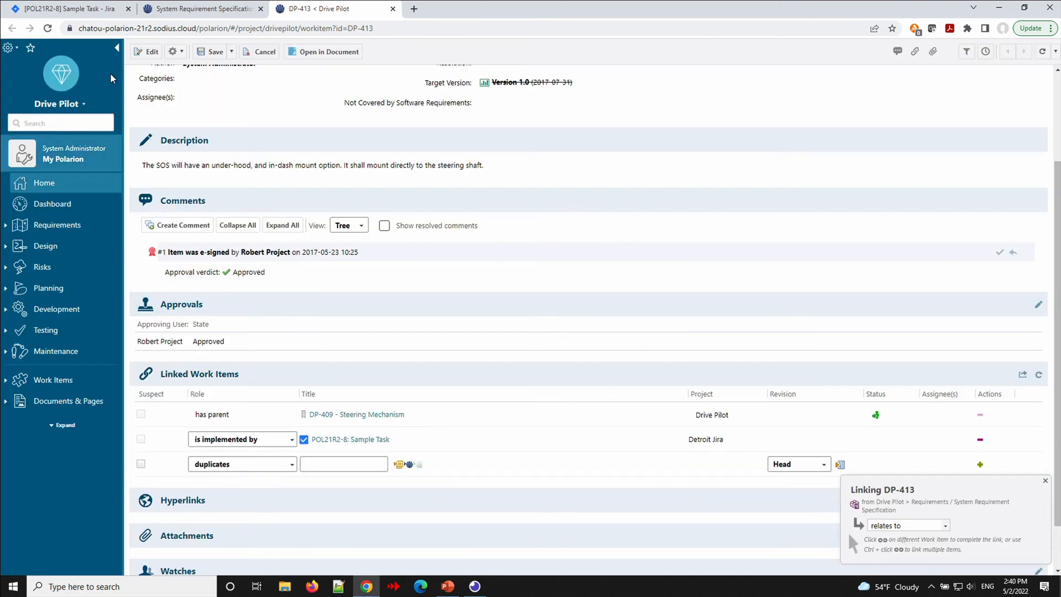
click(214, 53)
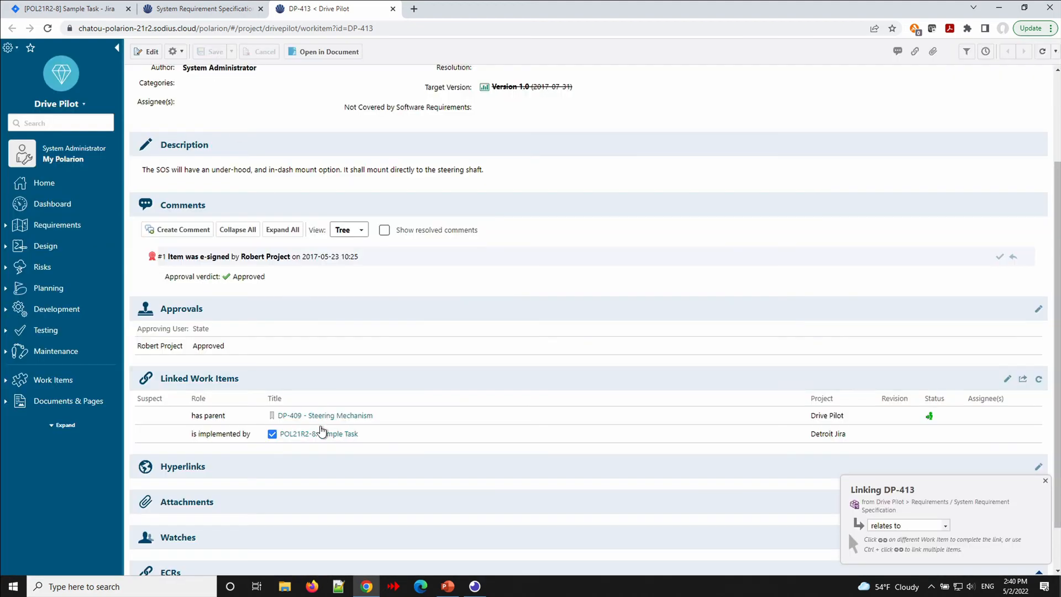
mouse_move(319, 437)
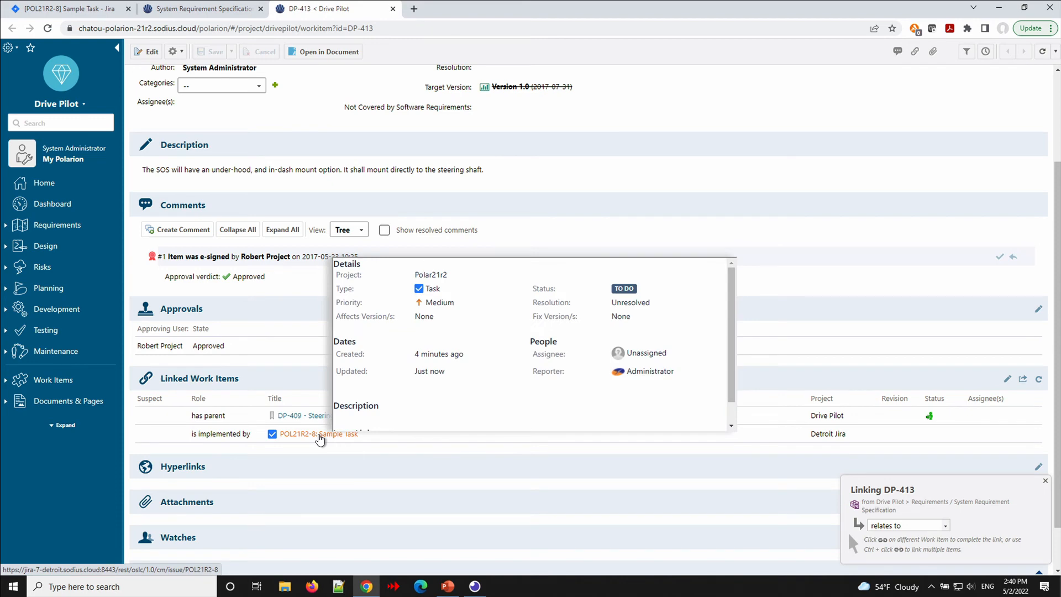
Open Jira task POL21R2-8 and check that DP-413 appears under its issue links.
click(319, 435)
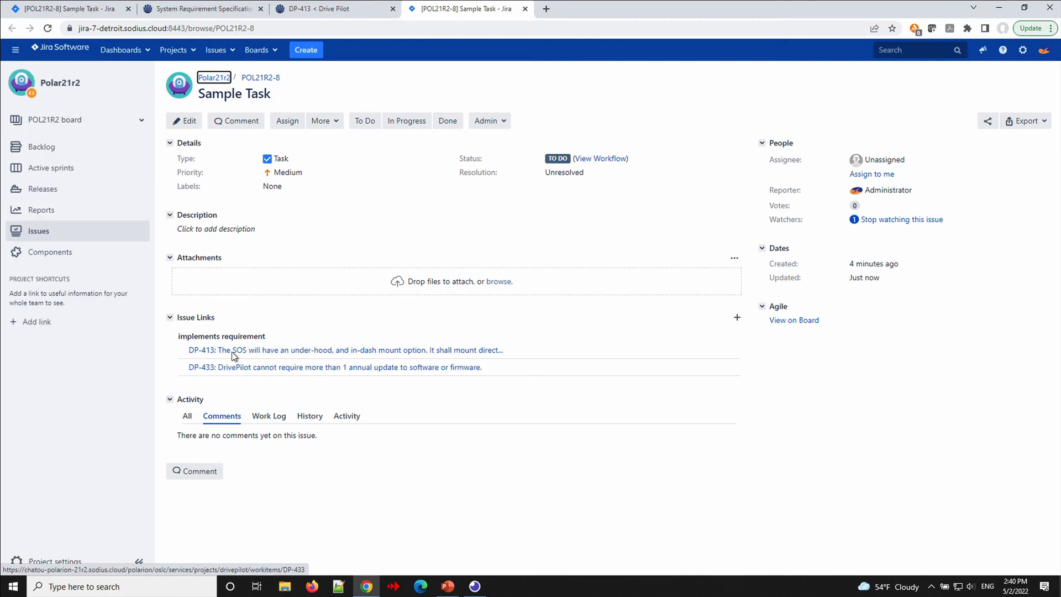
mouse_move(226, 350)
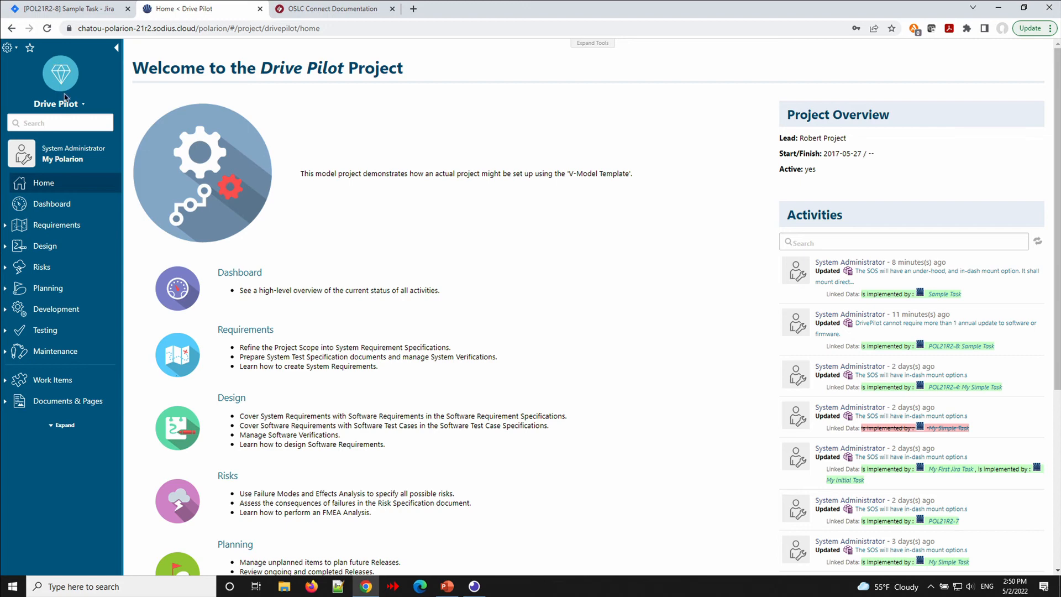
Switch to the default repository and open its Linked Data Semantics administration page.
click(82, 106)
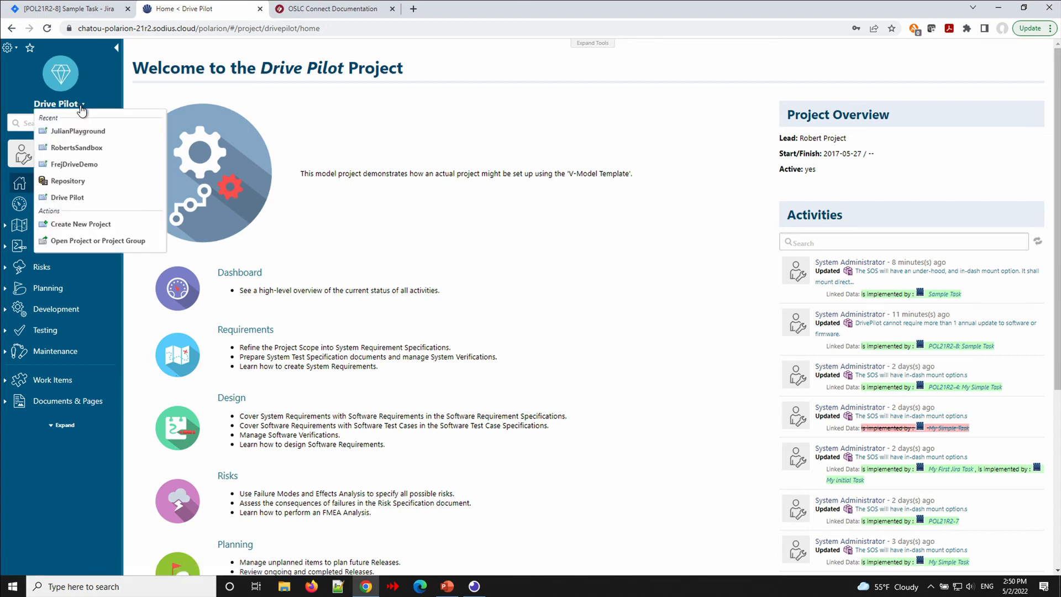
click(64, 181)
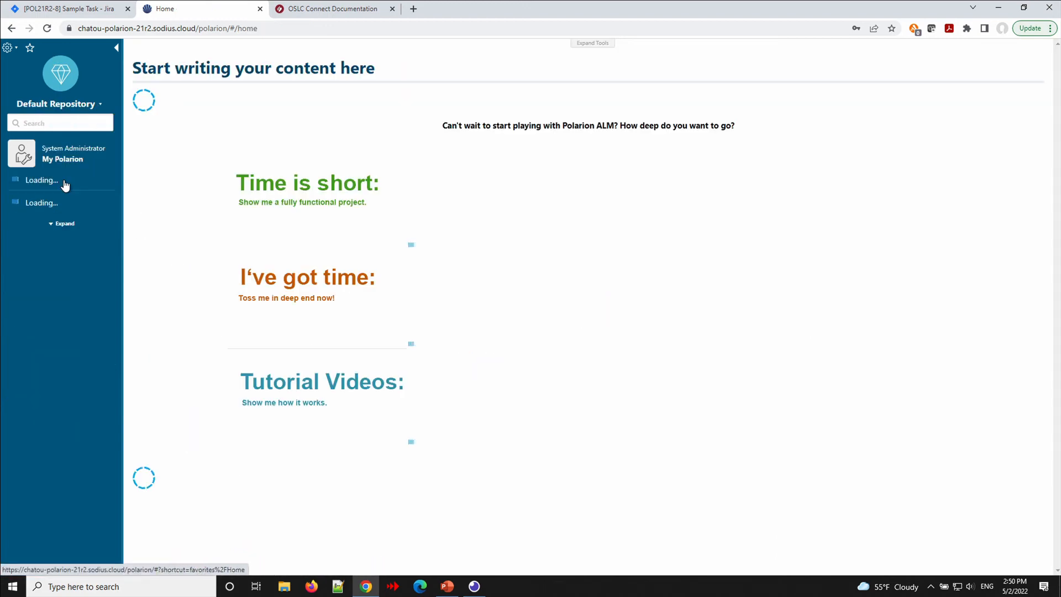
click(11, 49)
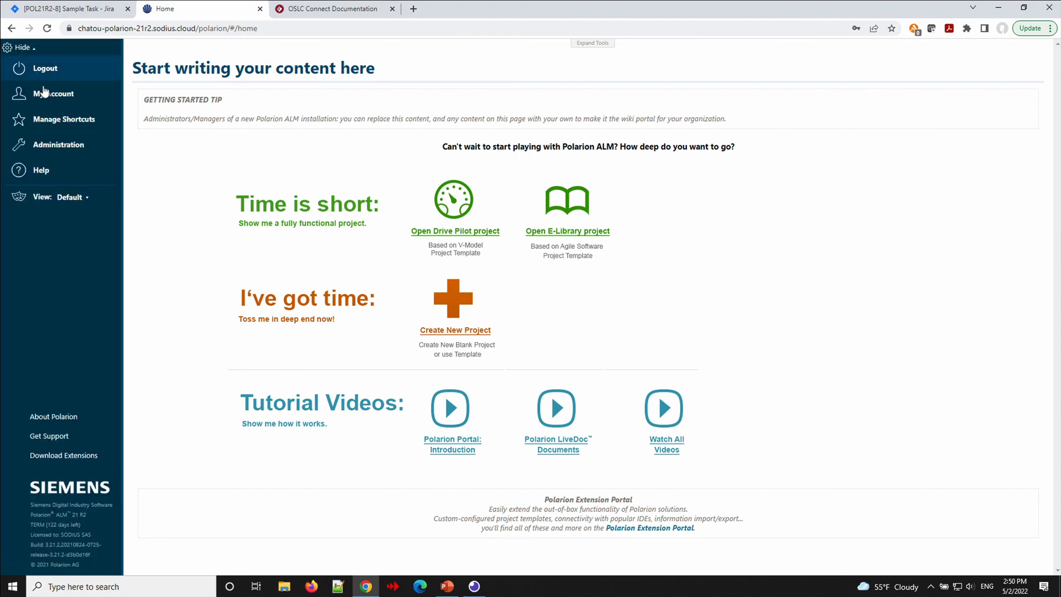
click(49, 146)
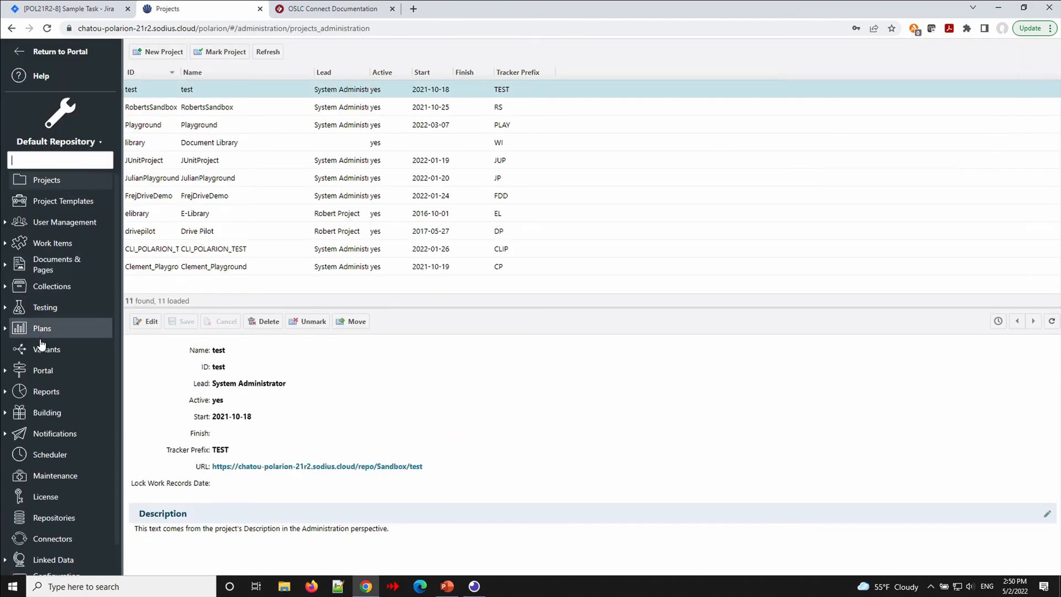
scroll(41, 360, down, 2)
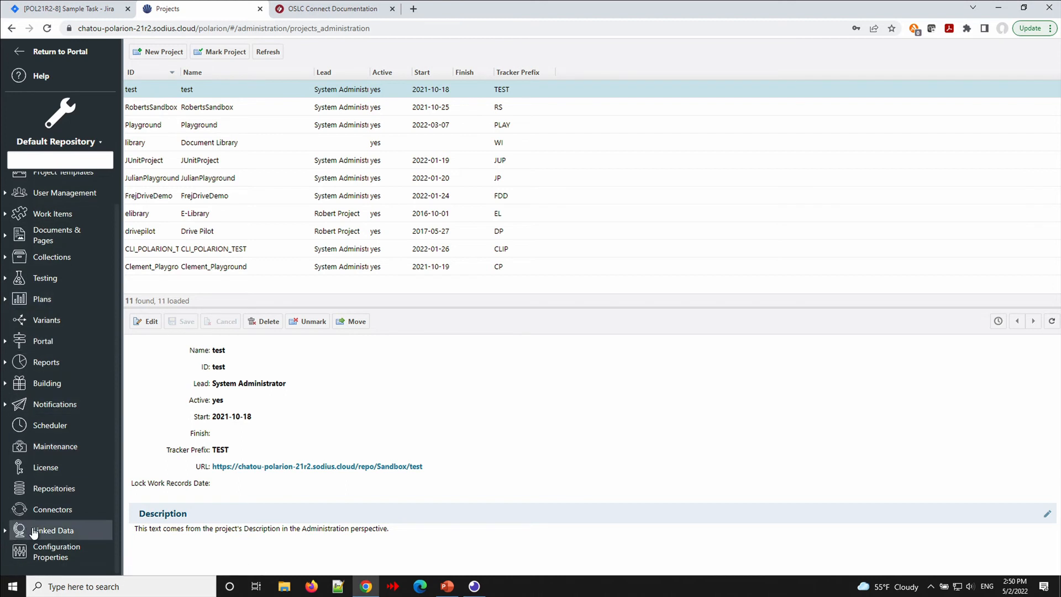
click(30, 532)
scroll(39, 533, down, 3)
scroll(38, 533, down, 2)
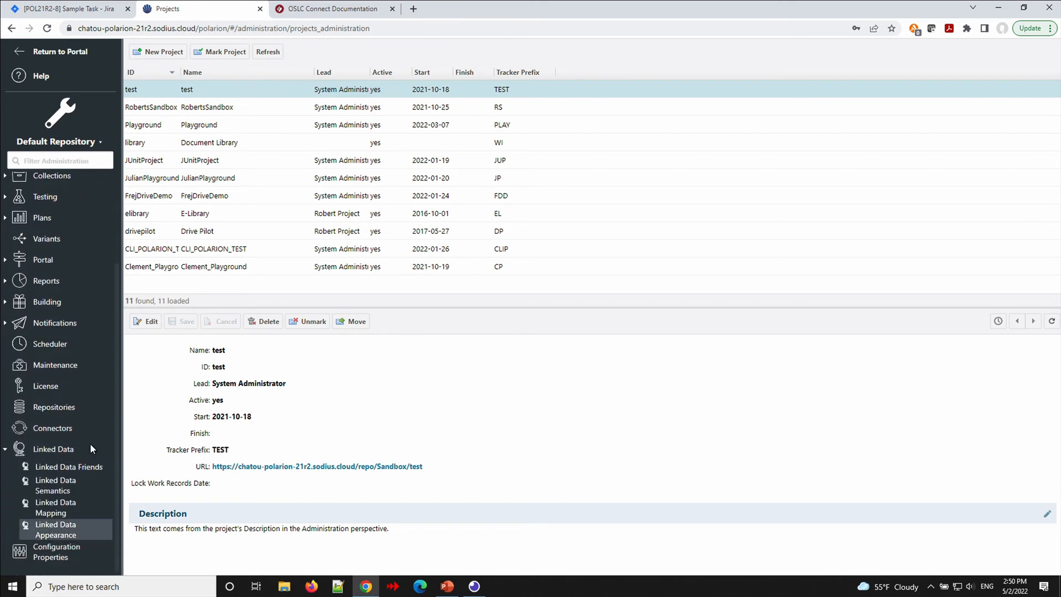
click(57, 486)
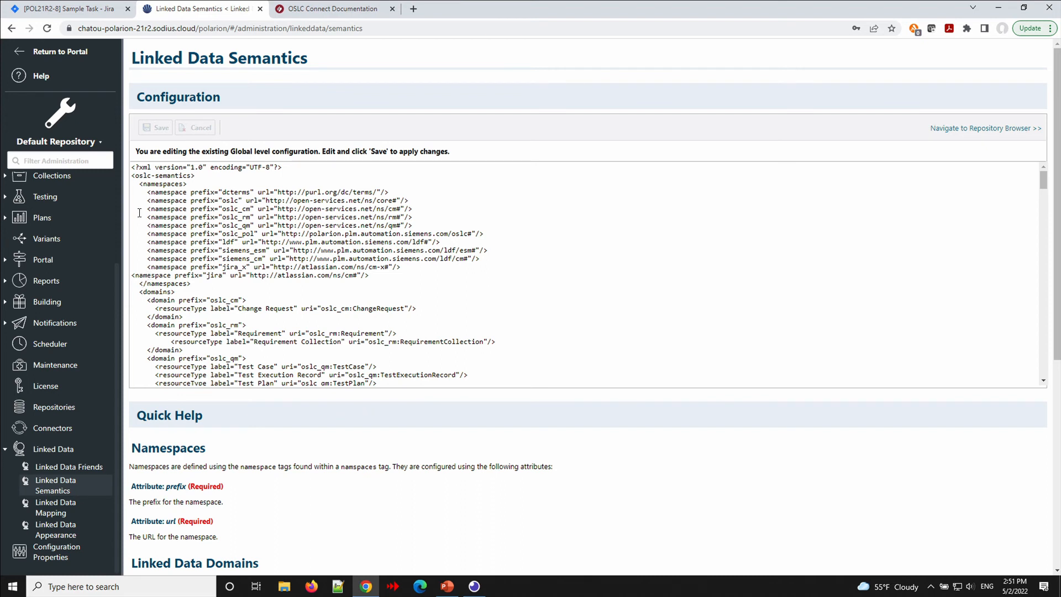
Highlight the oslc_cm, oslc_rm and oslc_qm namespaces and review the Change Request, Requirement and Test Case domains.
drag(133, 208, 132, 229)
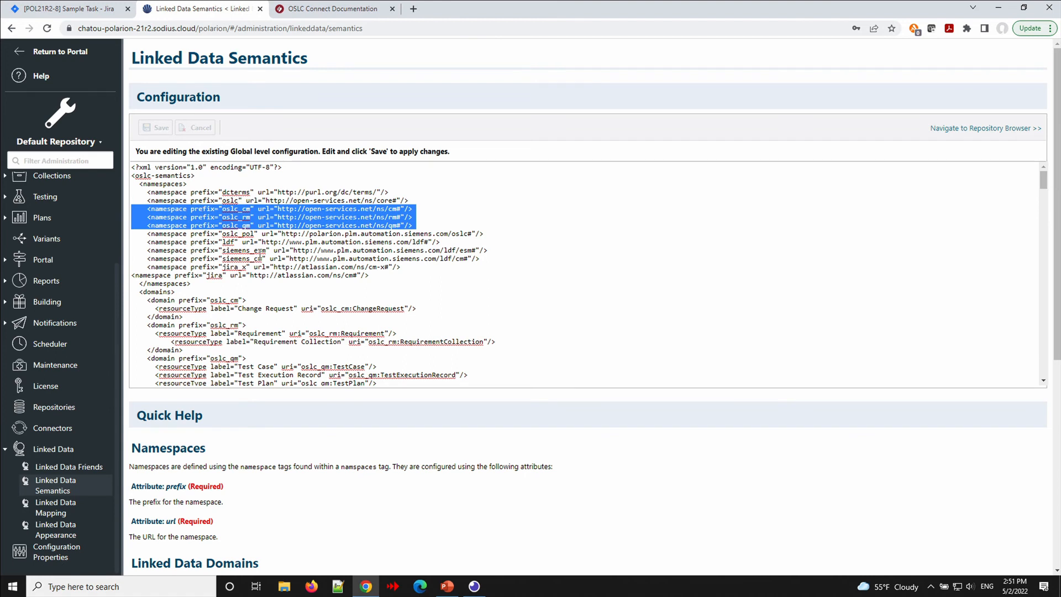
scroll(232, 240, down, 2)
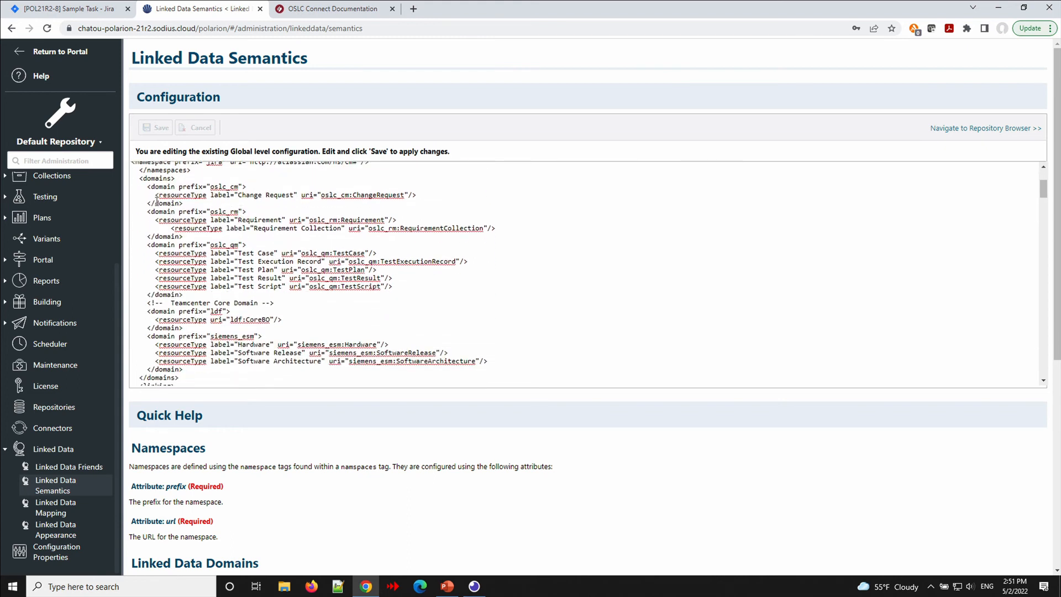
scroll(141, 257, down, 2)
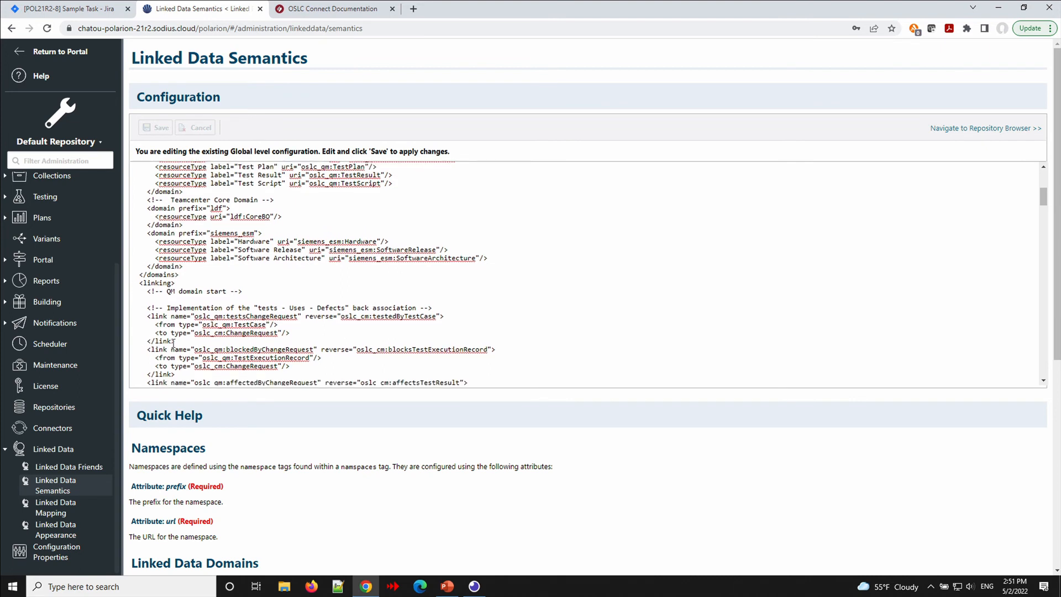
scroll(224, 331, up, 1)
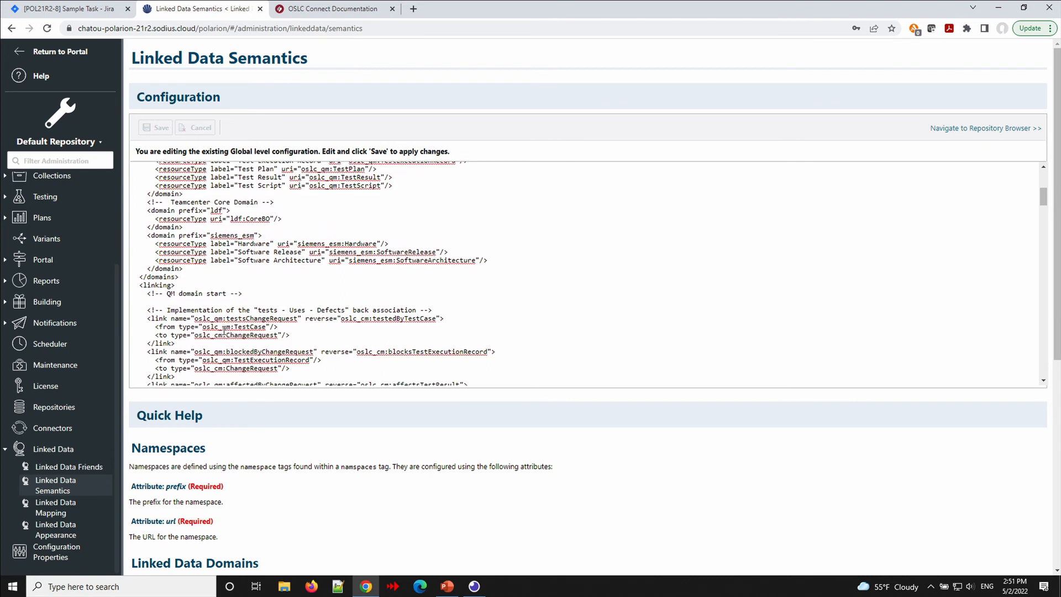
scroll(224, 330, up, 1)
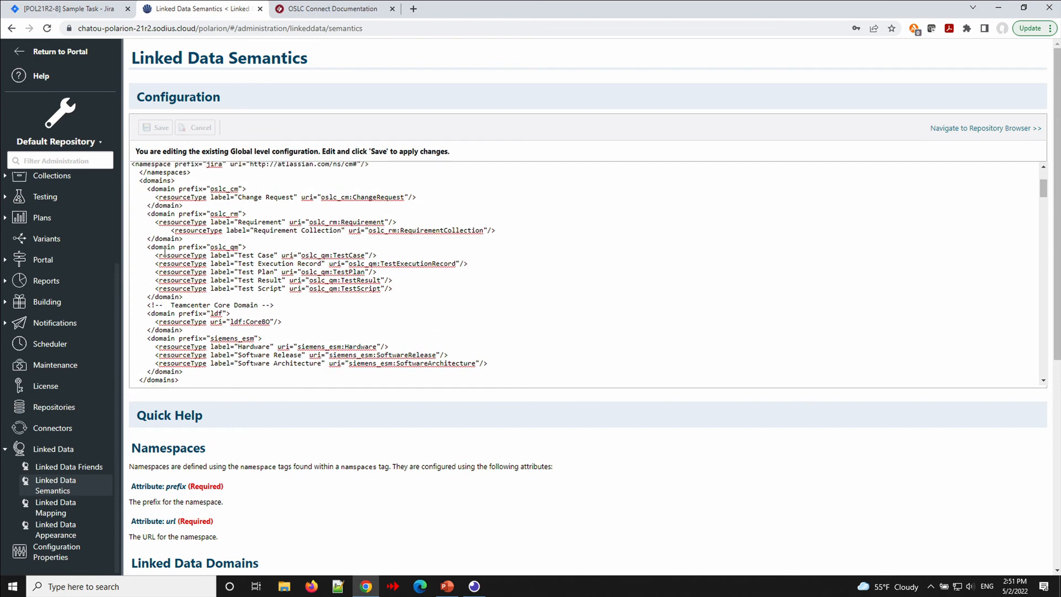
scroll(165, 252, up, 2)
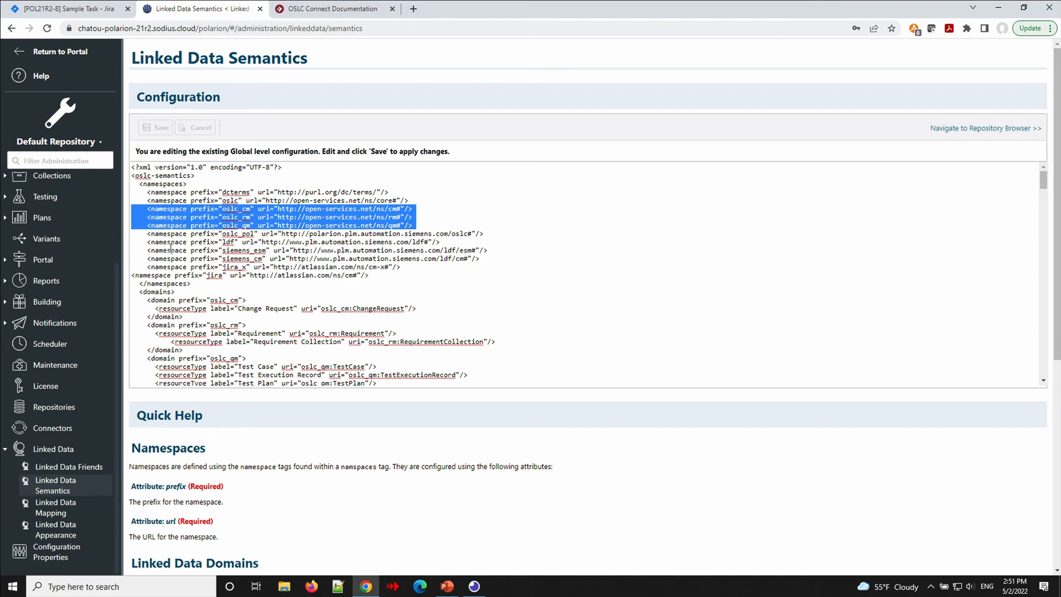
Review the oslc_cm ChangeRequest and oslc_rm Requirement mappings, then go to the OSLC Connect Documentation.
click(51, 505)
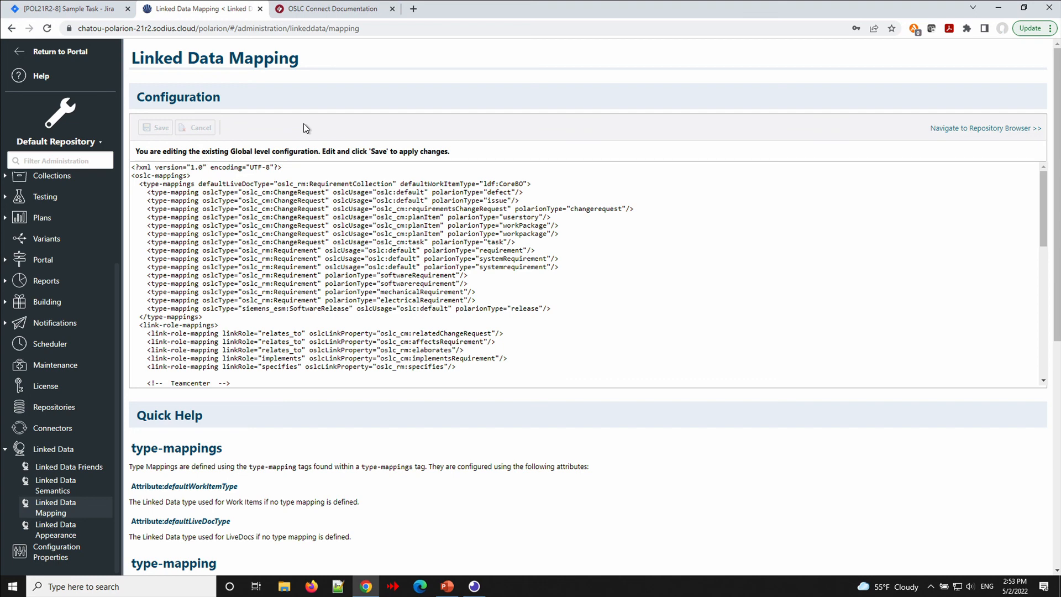
click(330, 14)
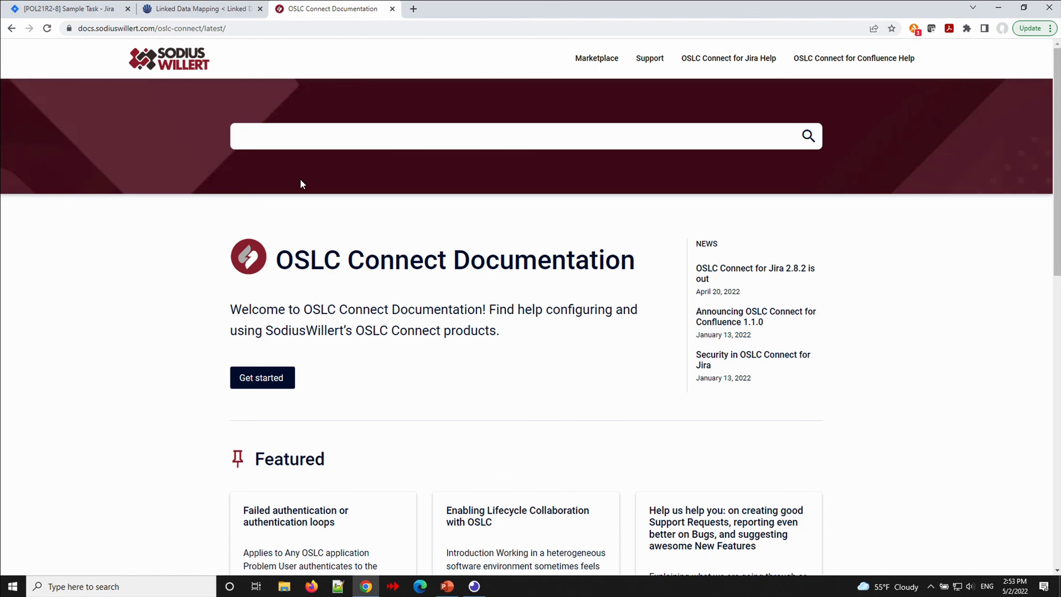
Search 'polarion mapping' and read the 'Polarion OSLC Services for your Configuration' article.
text(polarion mapping)
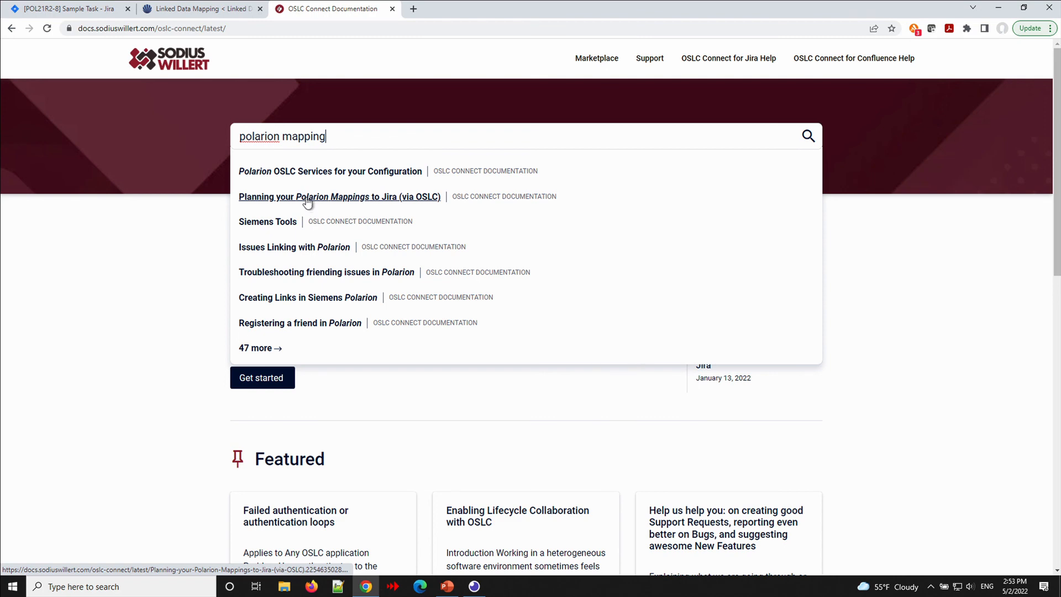
click(308, 176)
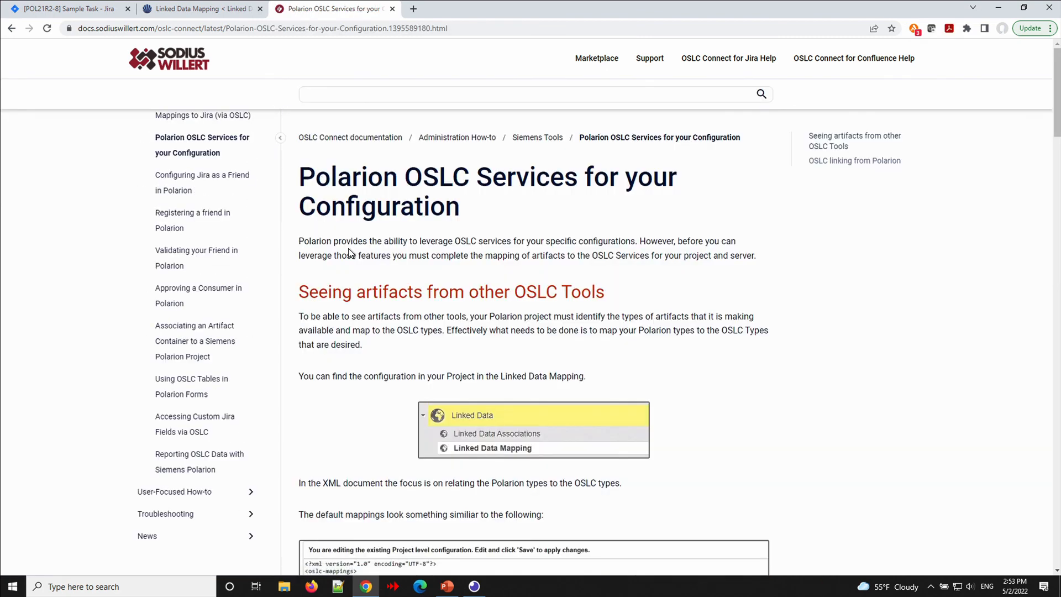
scroll(350, 249, down, 2)
scroll(348, 247, down, 2)
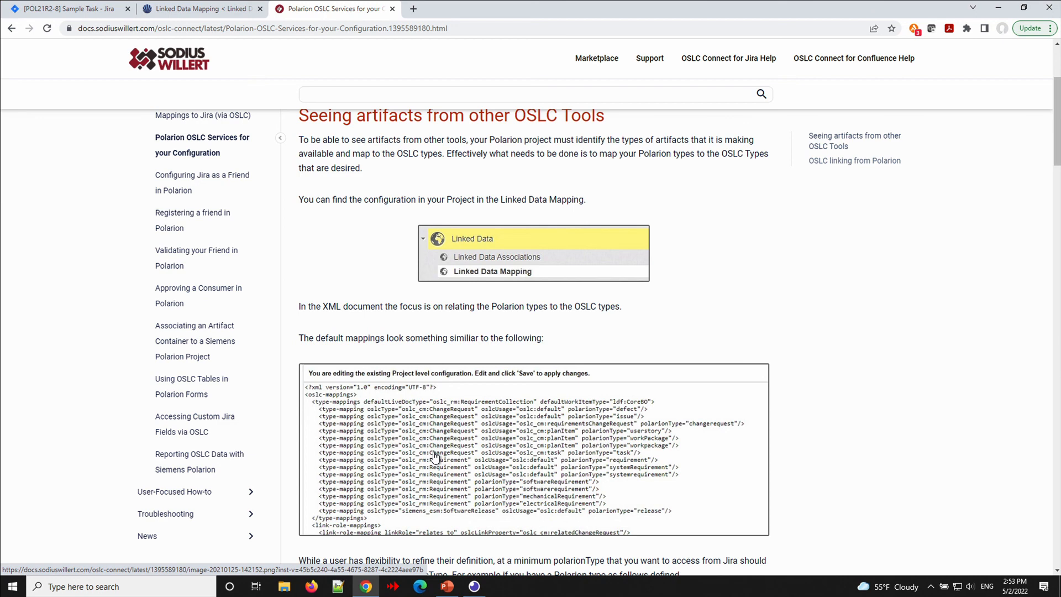
scroll(435, 456, up, 3)
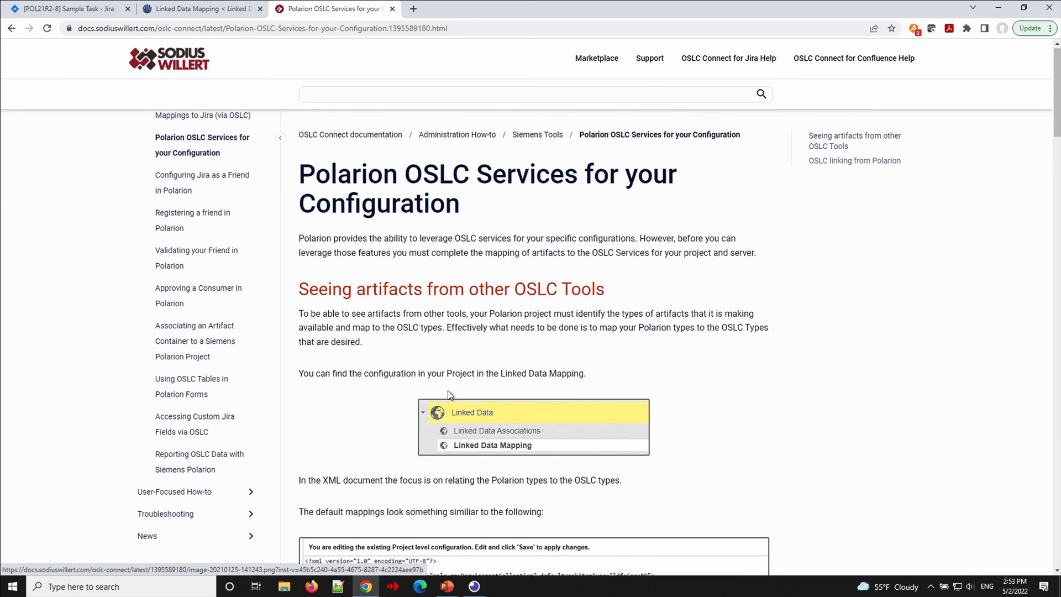